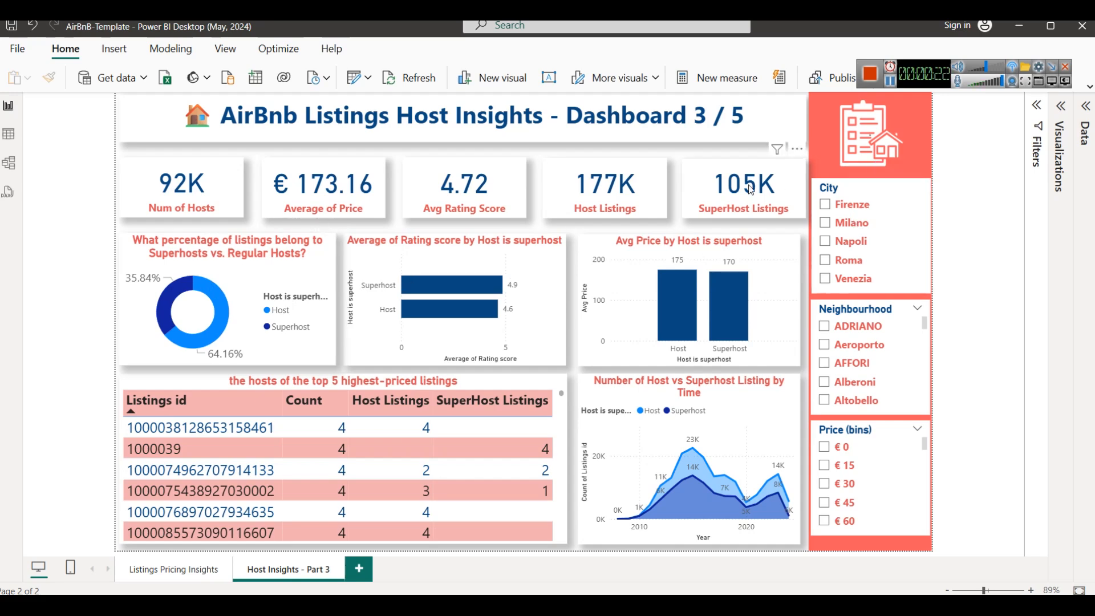
Review the formula of the Host Listings measure and the field behind the SuperHost Listings card.
left_click(633, 171)
left_click(1087, 108)
scroll(1083, 419, "down", 5)
left_click(1052, 532)
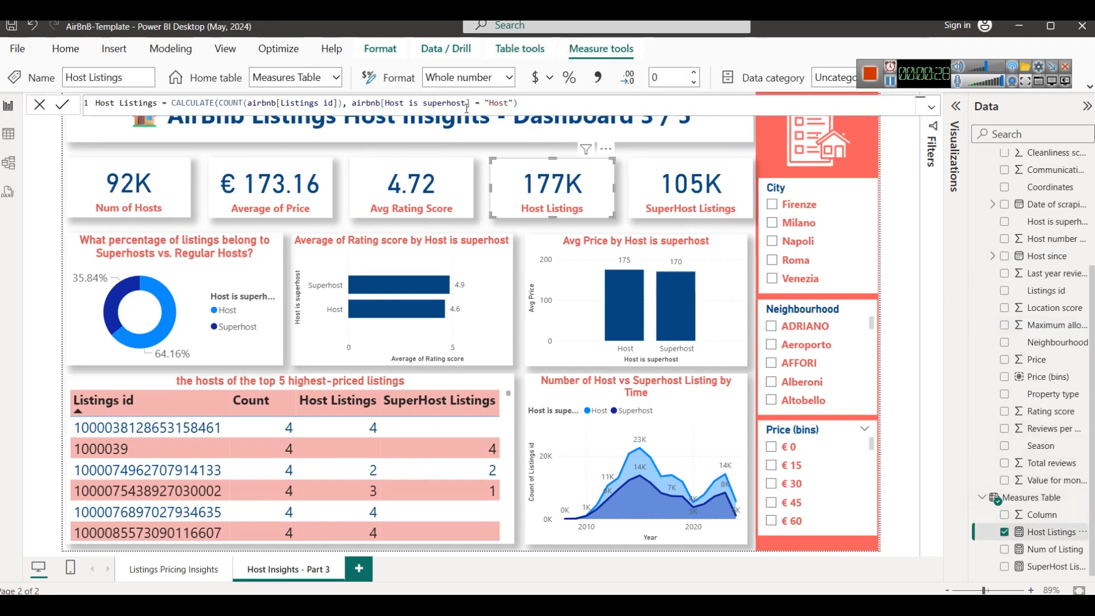
left_click(713, 185)
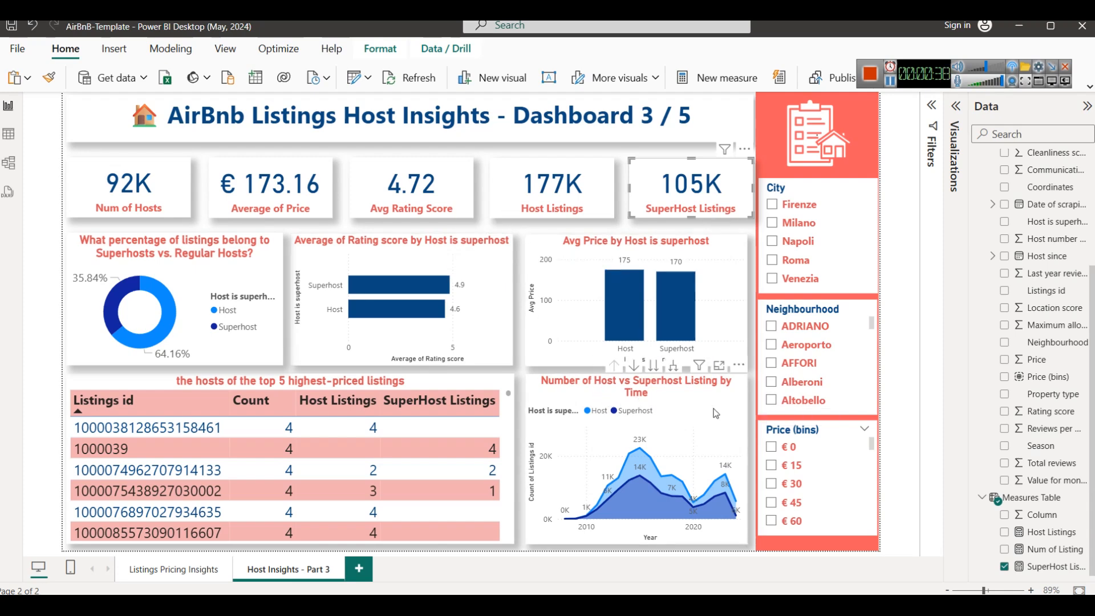
Select the top 5 hosts table and show the filters applied to it.
left_click(344, 388)
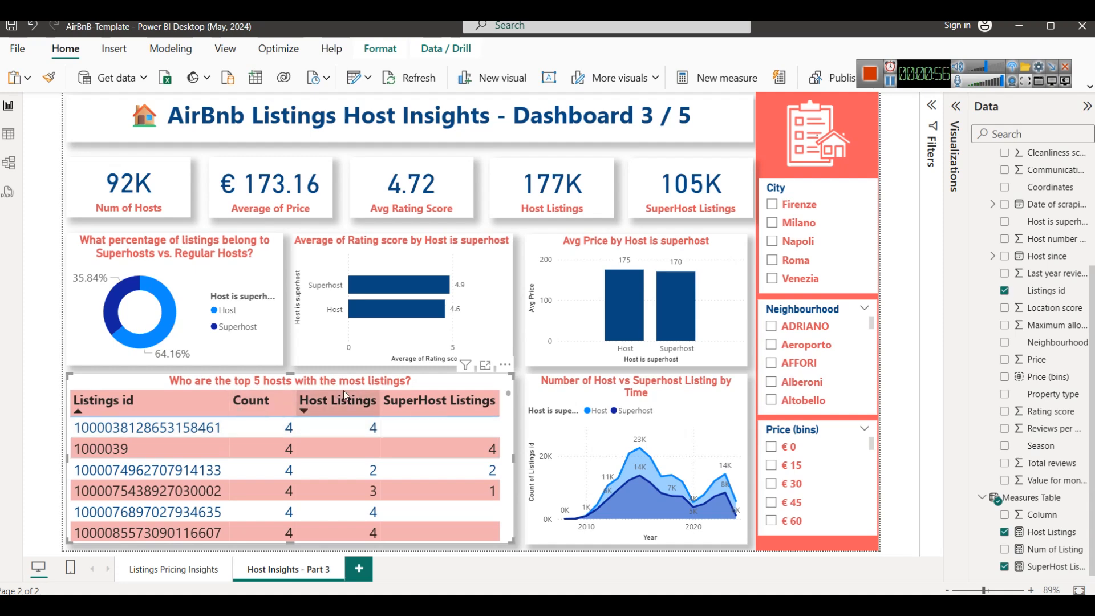
left_click(932, 106)
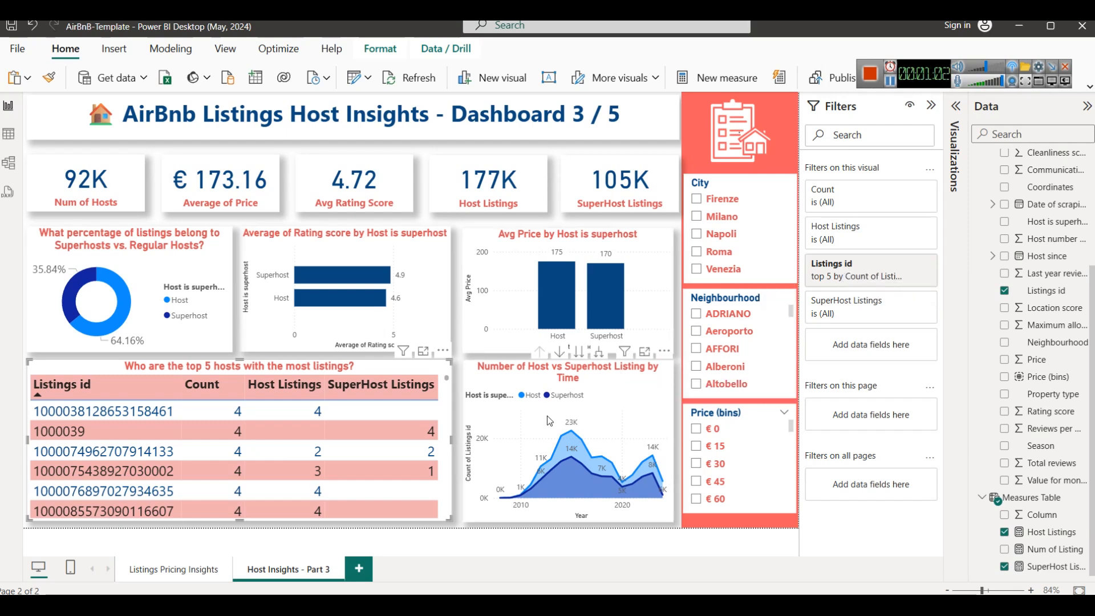
Try the City, Neighbourhood and Price (bins) slicers by selecting and clearing Roma, Venezia, Alberoni and € 30.
left_click(736, 250)
left_click(735, 250)
left_click(720, 269)
left_click(719, 269)
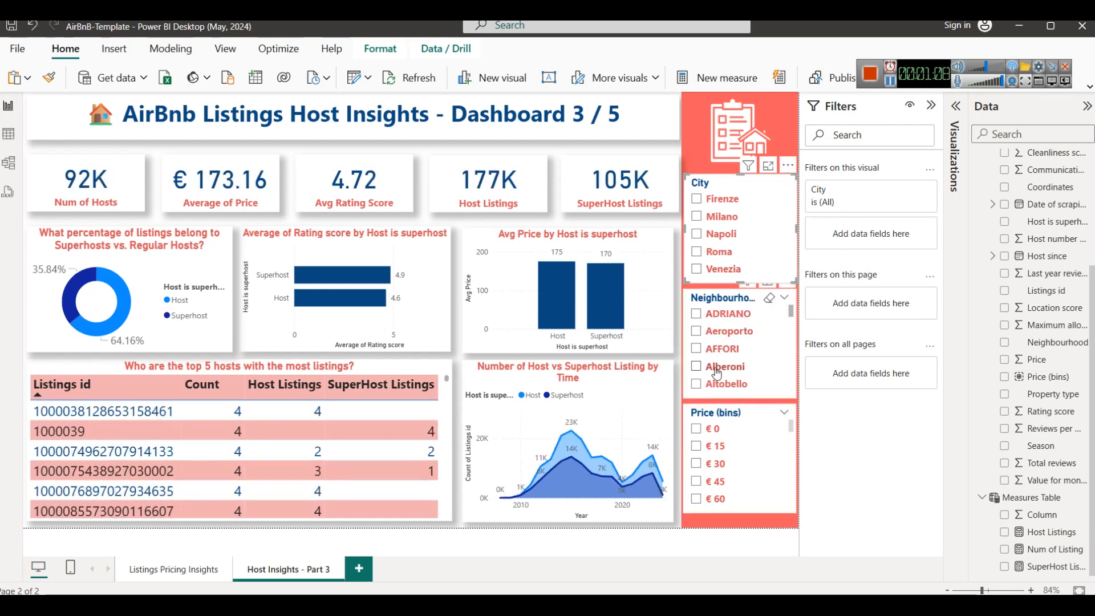
left_click(717, 369)
left_click(717, 370)
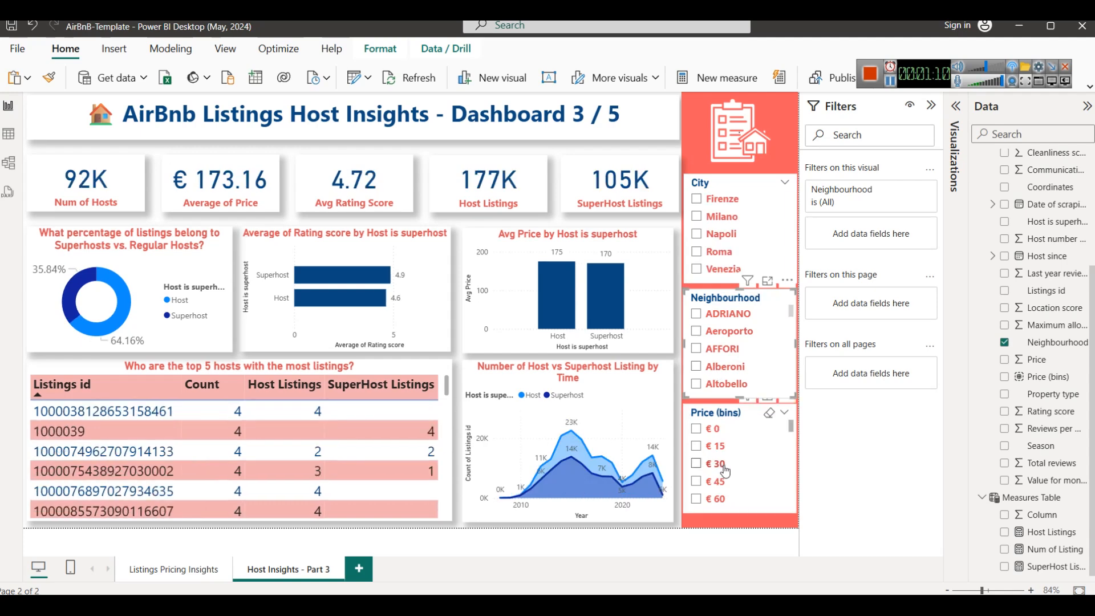
left_click(721, 465)
left_click(721, 464)
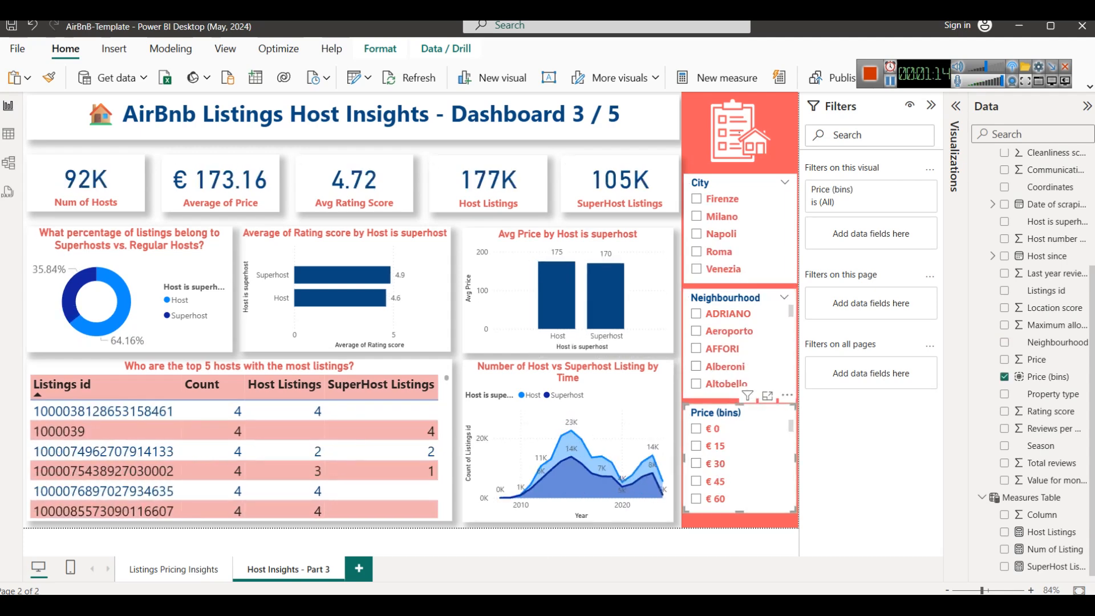
Switch to the Listings Overview.txt notes in Notepad and read the Host Insights questions.
left_click(466, 573)
scroll(297, 320, "up", 3)
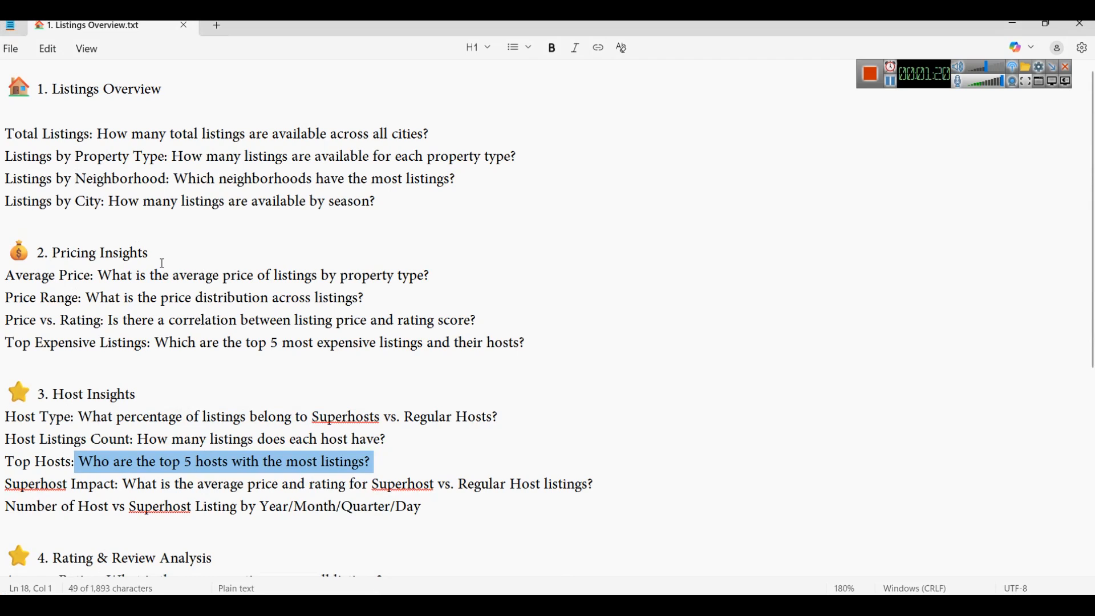
left_click_drag(51, 392, 5, 393)
key("alt+Tab")
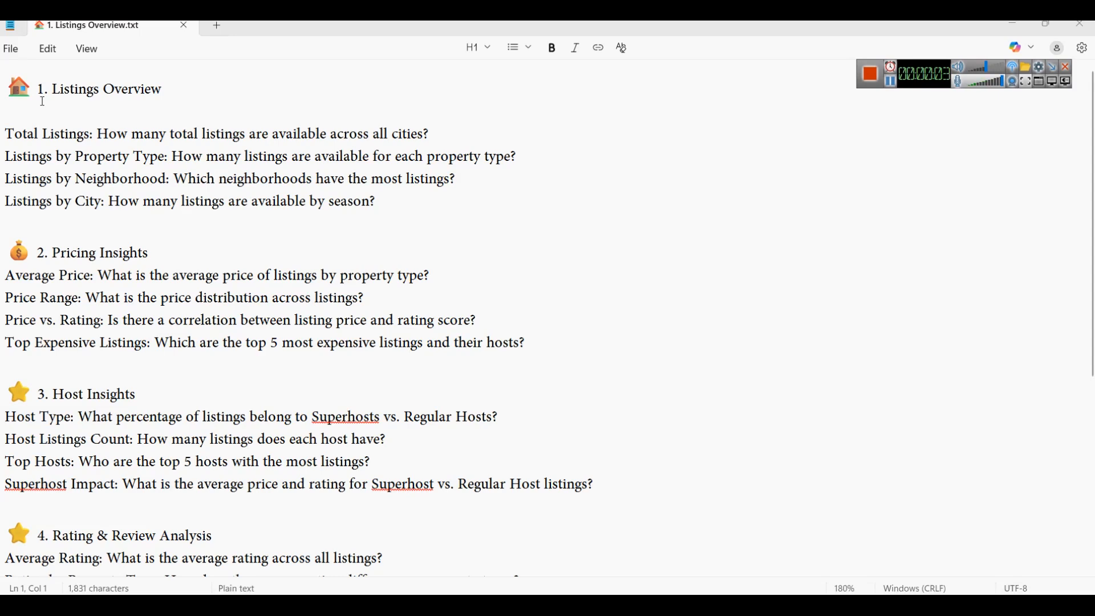
scroll(130, 273, "down", 3)
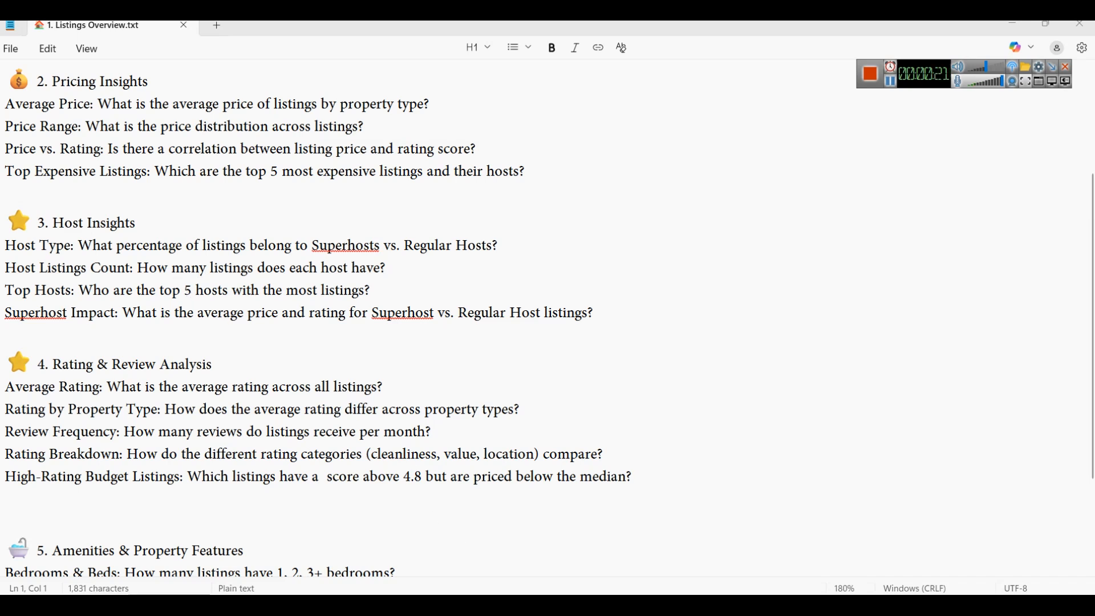
Switch to Power BI Desktop and duplicate the Listings Pricing Insights page.
key("alt+Tab")
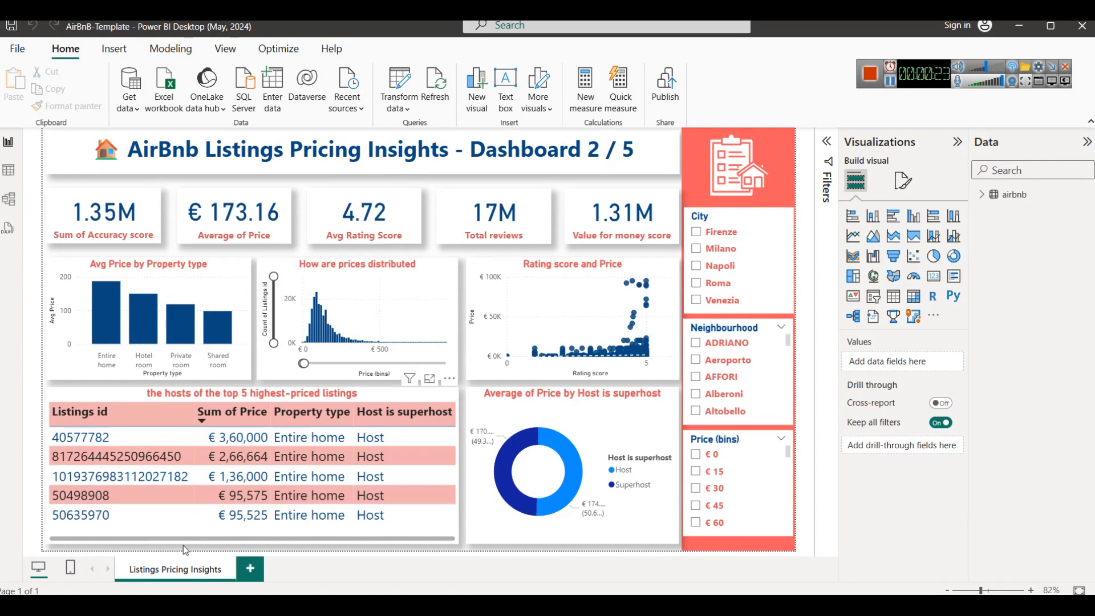
right_click(157, 569)
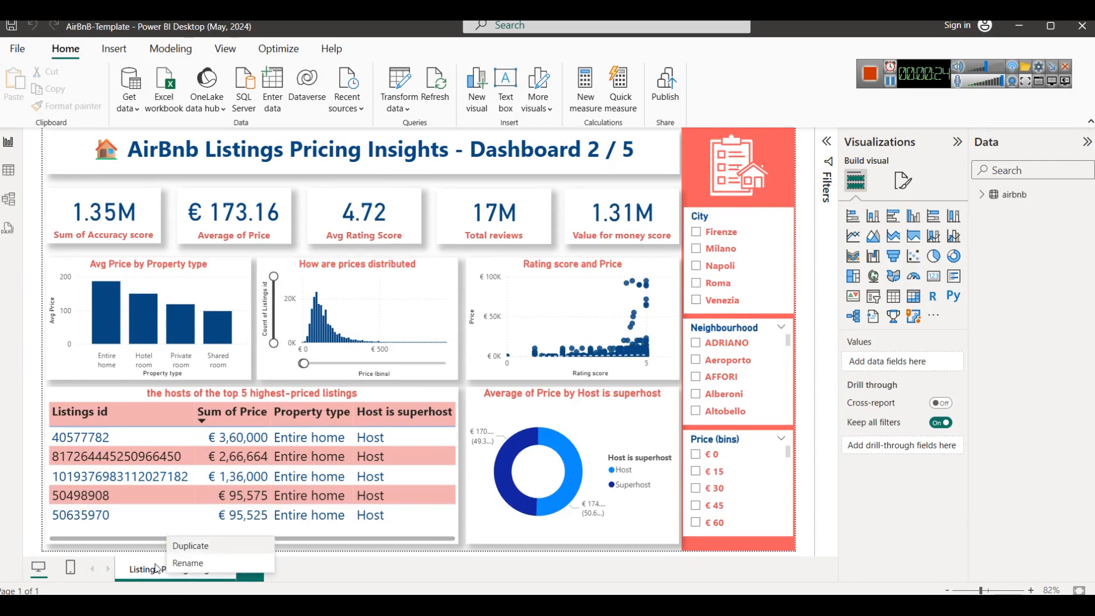
left_click(181, 546)
Rename the duplicated page as "Host Insights - Part 3".
right_click(297, 573)
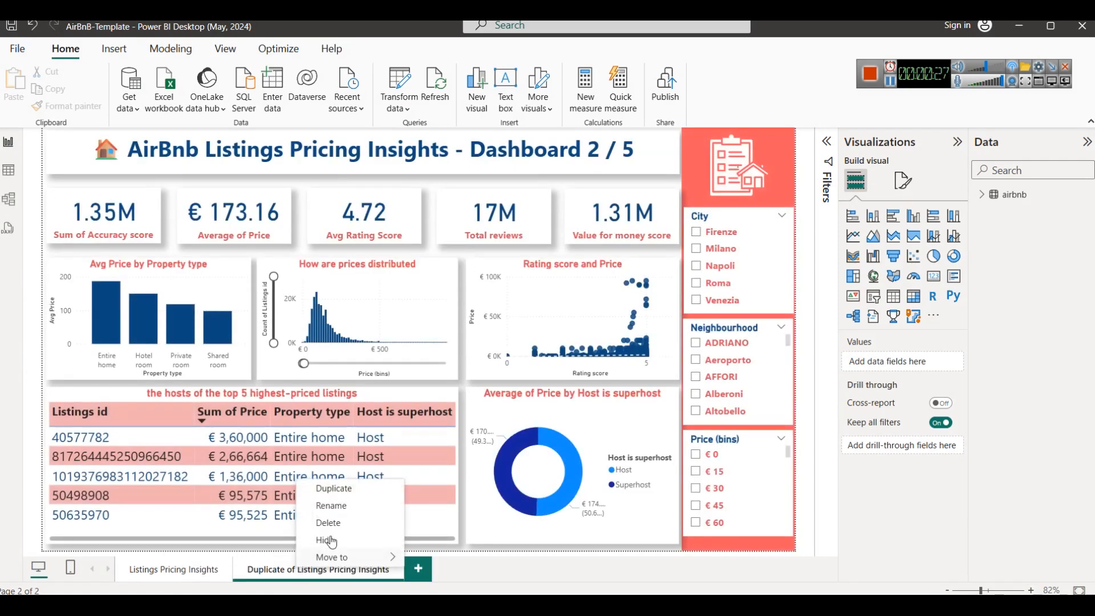
left_click(331, 504)
key("Left")
key("Left")
key("Left")
key("Left")
key("Left")
key("Left")
key("Left")
key("Left")
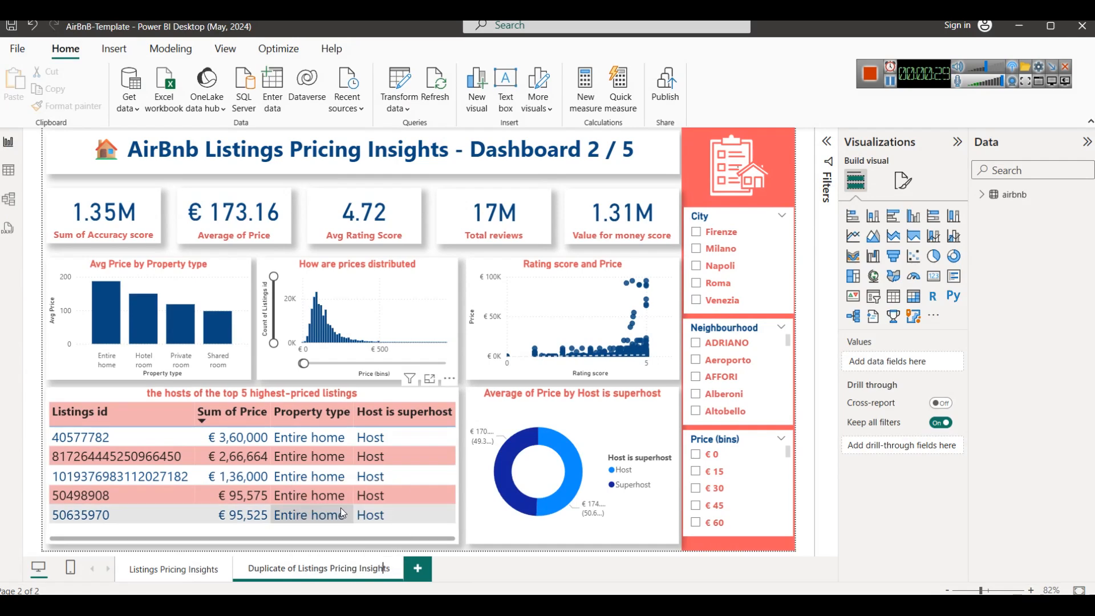
key("shift+Left")
key("shift+Left")
key("shift+Left")
key("shift+Left")
key("shift+Left")
key("shift+Left")
key("shift+Left")
key("shift+Left")
key("shift+Left")
key("shift+Left")
key("shift+Left")
key("shift+Left")
key("shift+Left")
key("shift+Left")
key("shift+Left")
key("shift+Left")
key("shift+Left")
key("shift+Left")
key("shift+Left")
key("shift+Left")
key("shift+Left")
key("shift+Left")
key("shift+Left")
key("shift+Left")
key("shift+Left")
key("shift+Left")
key("shift+Left")
key("shift+Left")
key("shift+Left")
key("shift+Left")
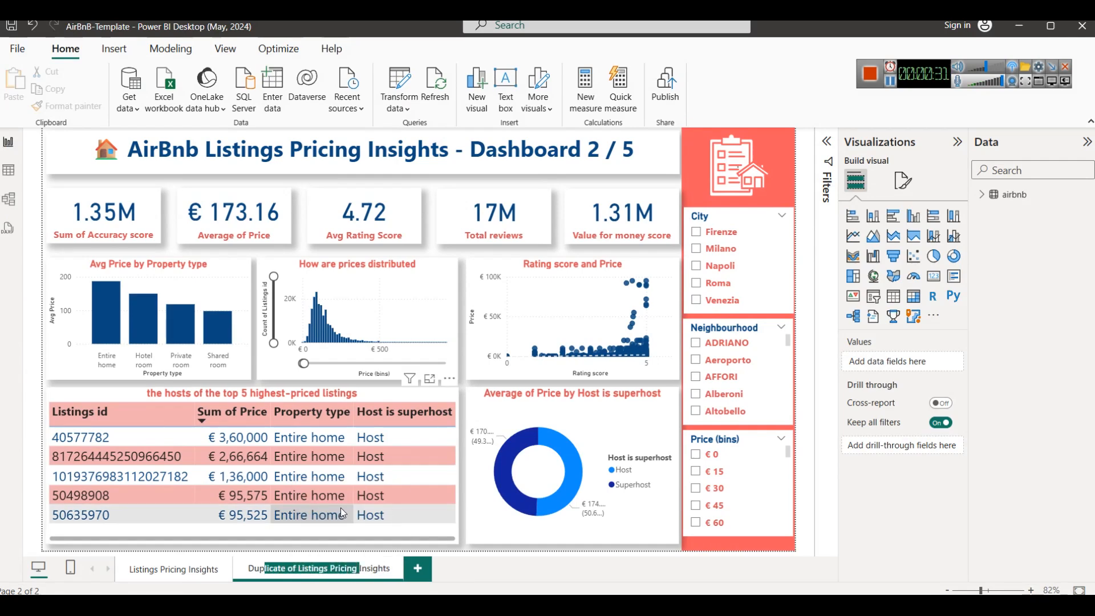
type("Host")
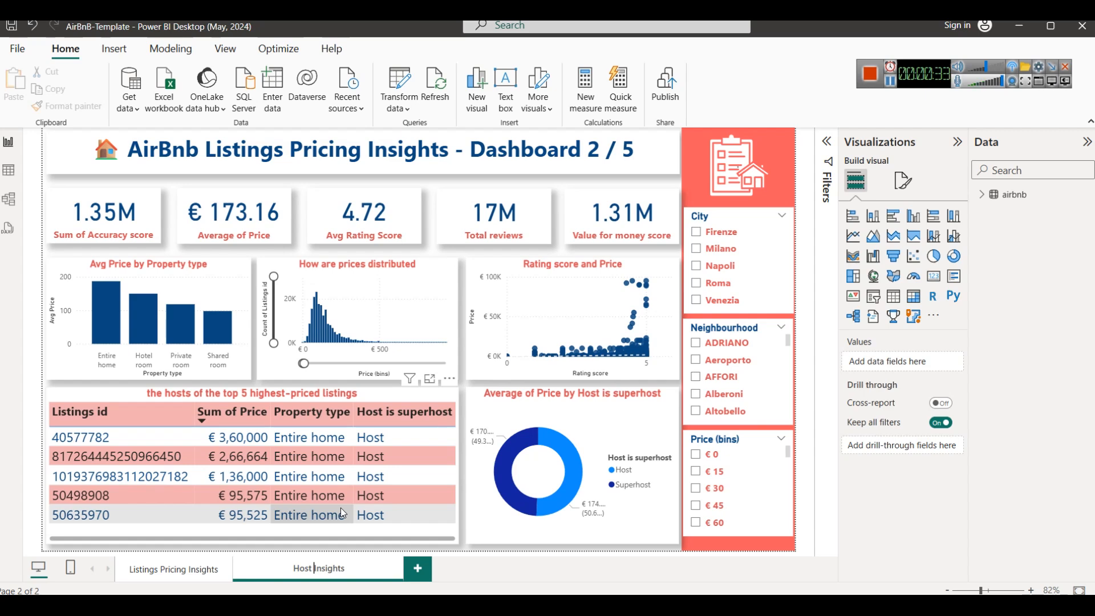
key("End")
type("- Part 3")
key("Return")
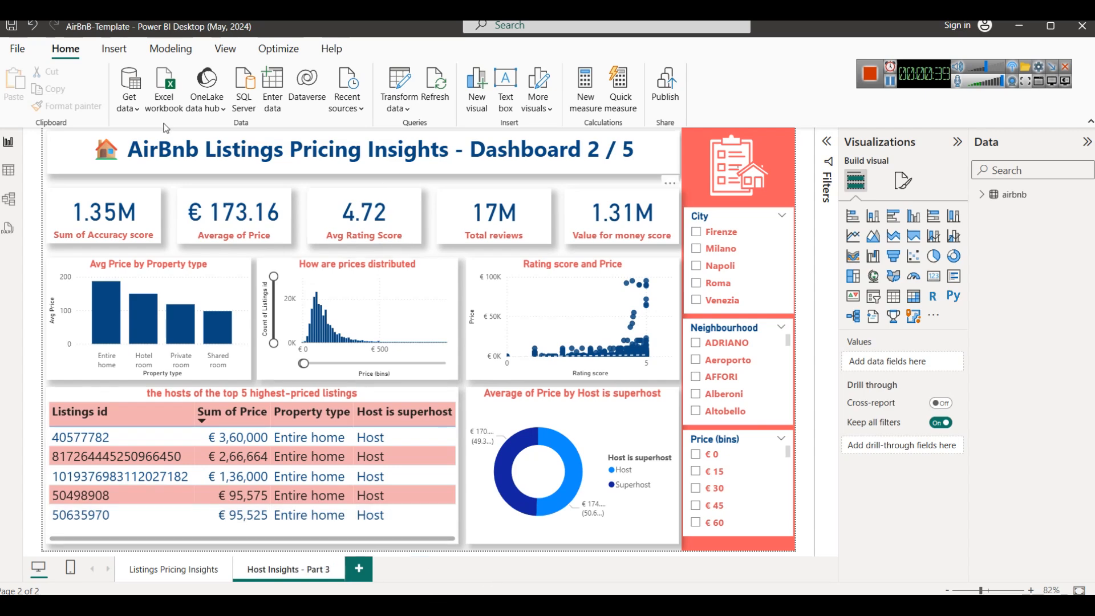
Change the dashboard heading to "AirBnb Listings Host Insights - Dashboard 3 / 5".
left_click_drag(206, 149, 361, 153)
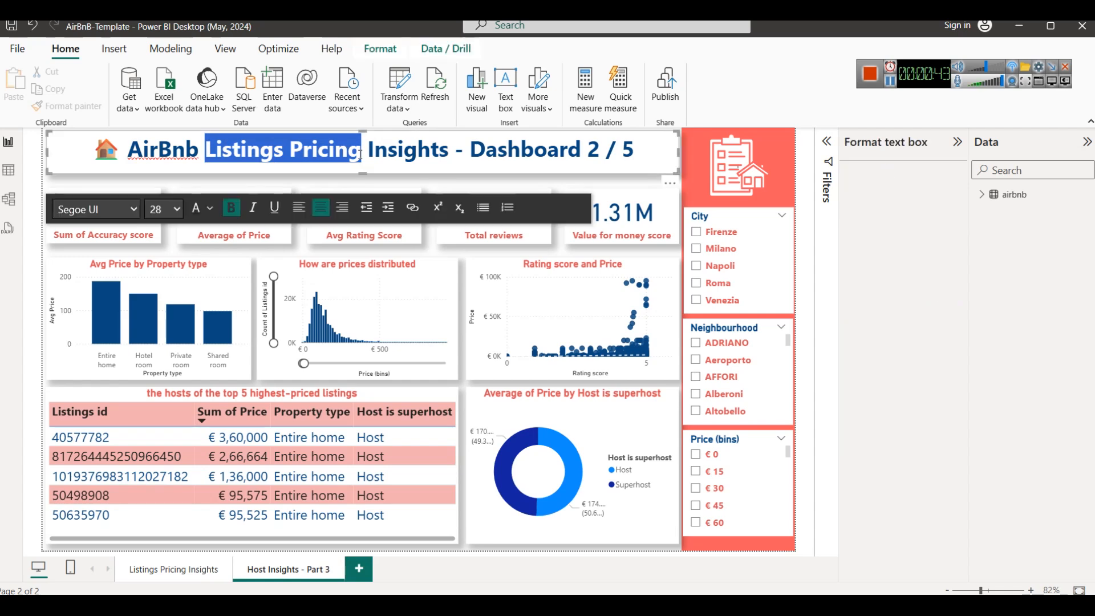
left_click(359, 153)
double_click(350, 153)
type("Host")
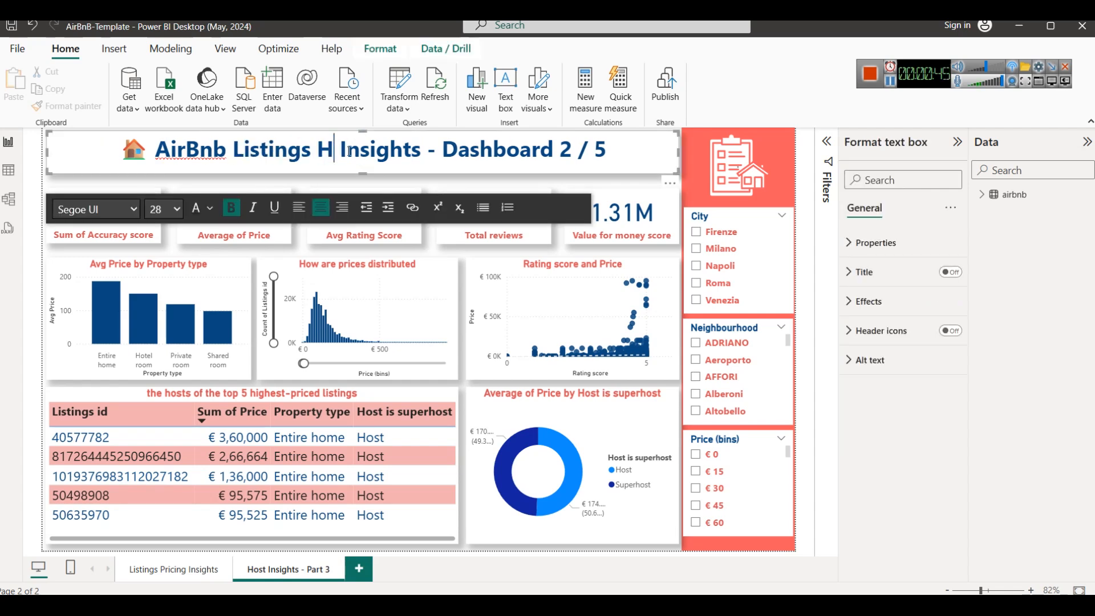
double_click(586, 150)
type("4")
key("BackSpace")
type("3")
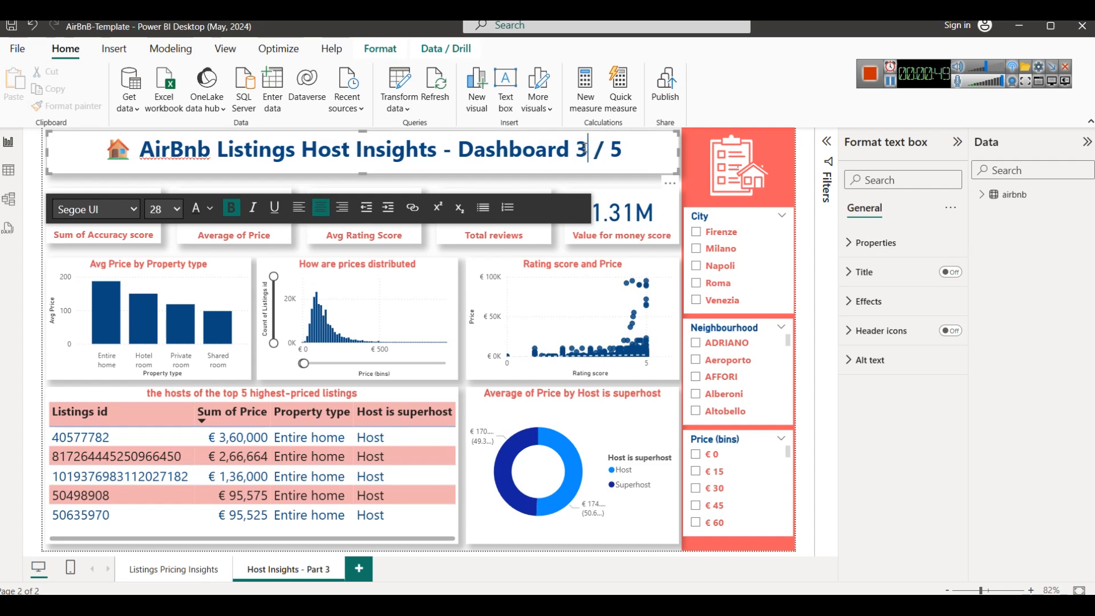
left_click(586, 180)
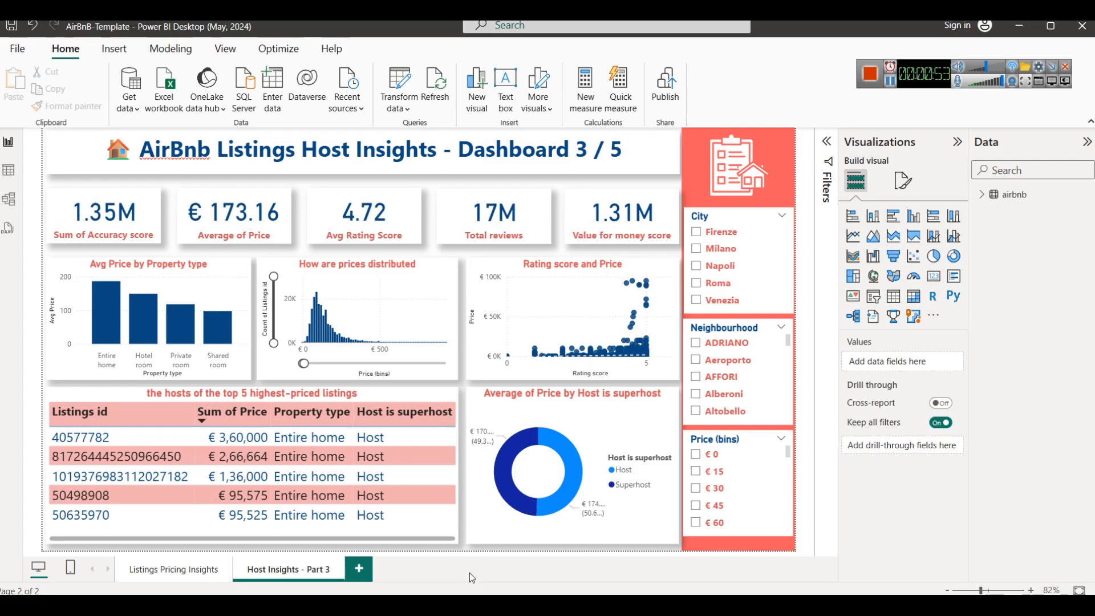
Check the Host Insights questions in the notes, and remove Average of Price from the donut chart's values.
key("alt+Tab")
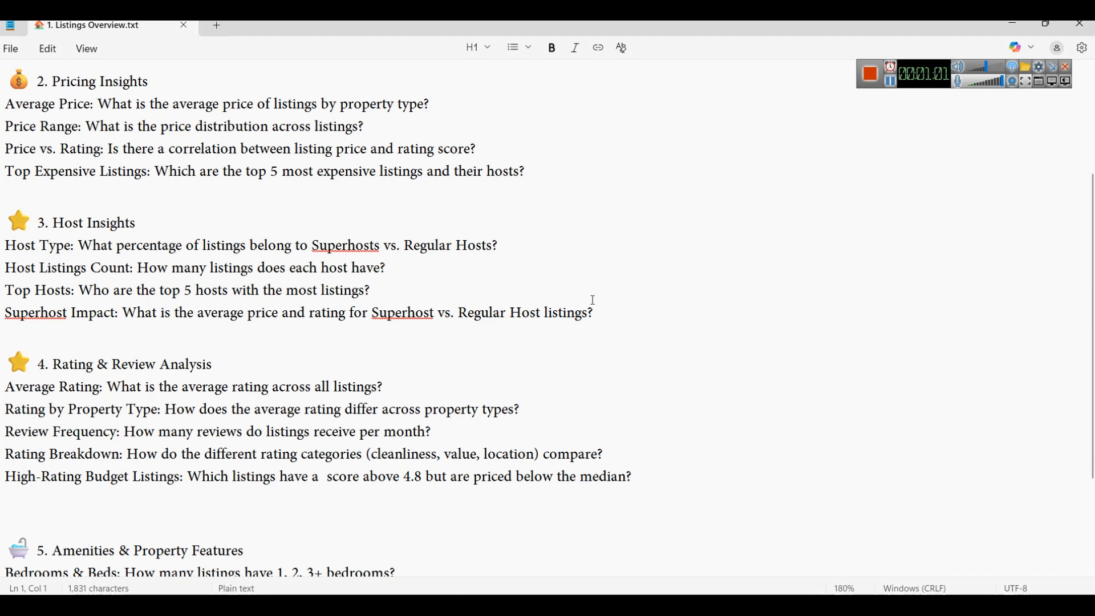
key("alt+Tab")
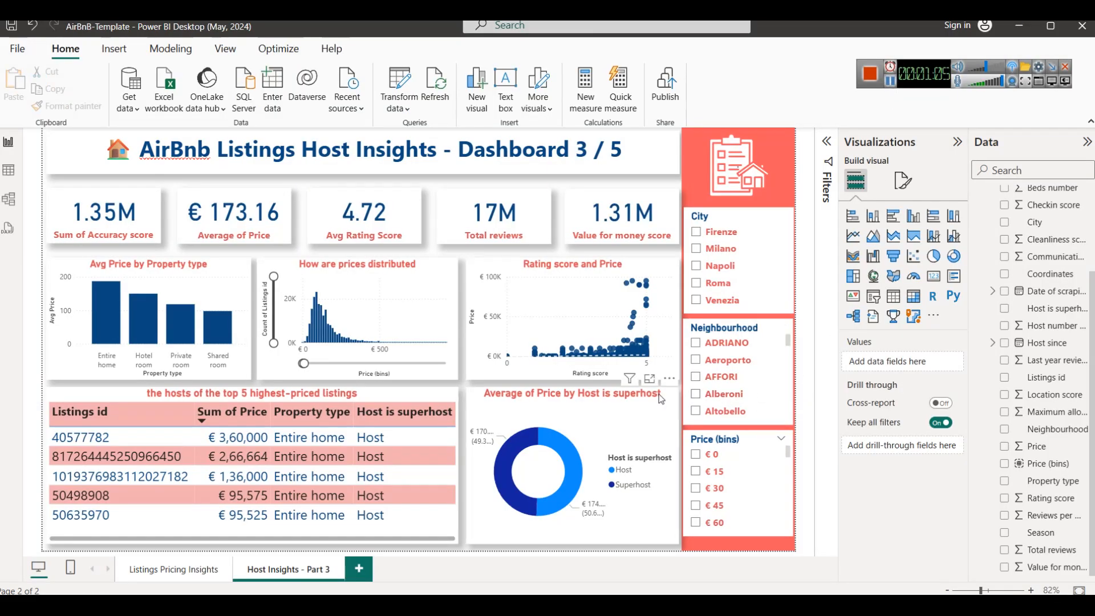
left_click(591, 423)
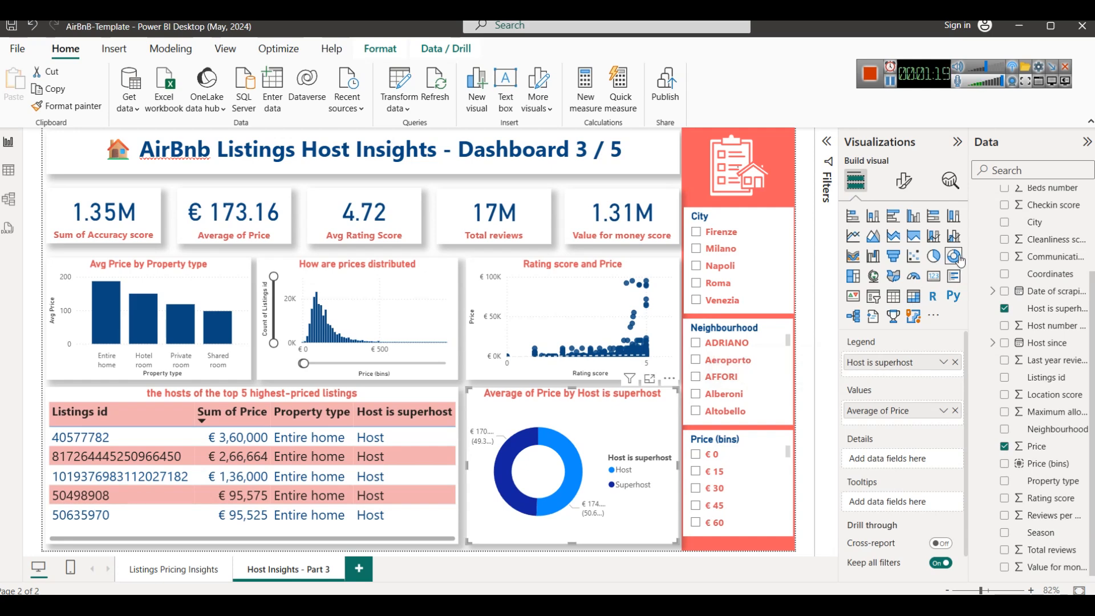
mouse_move(525, 437)
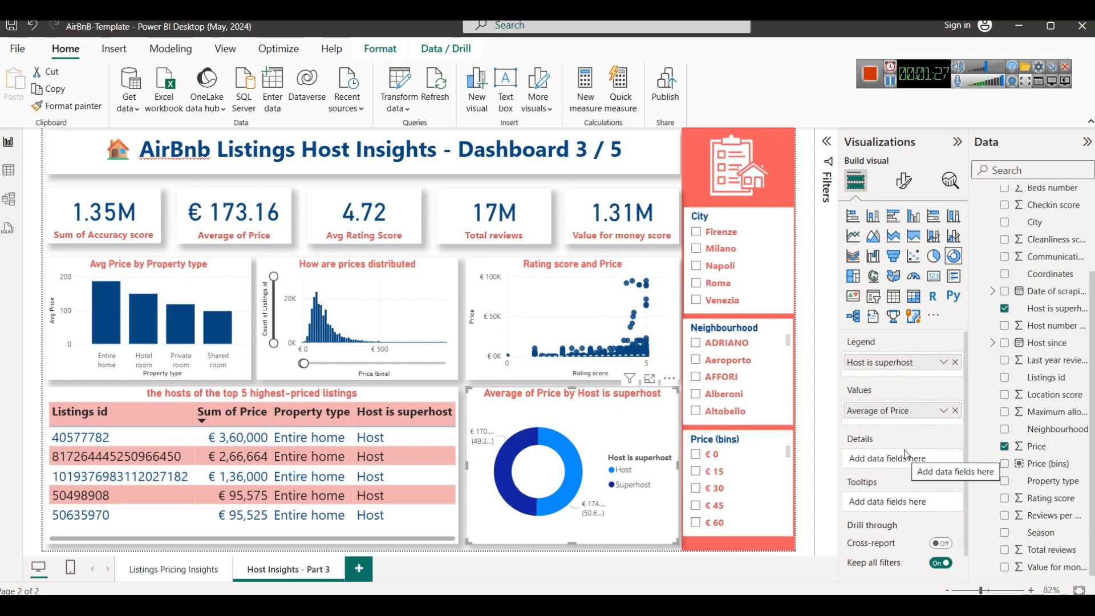
left_click_drag(912, 411, 758, 412)
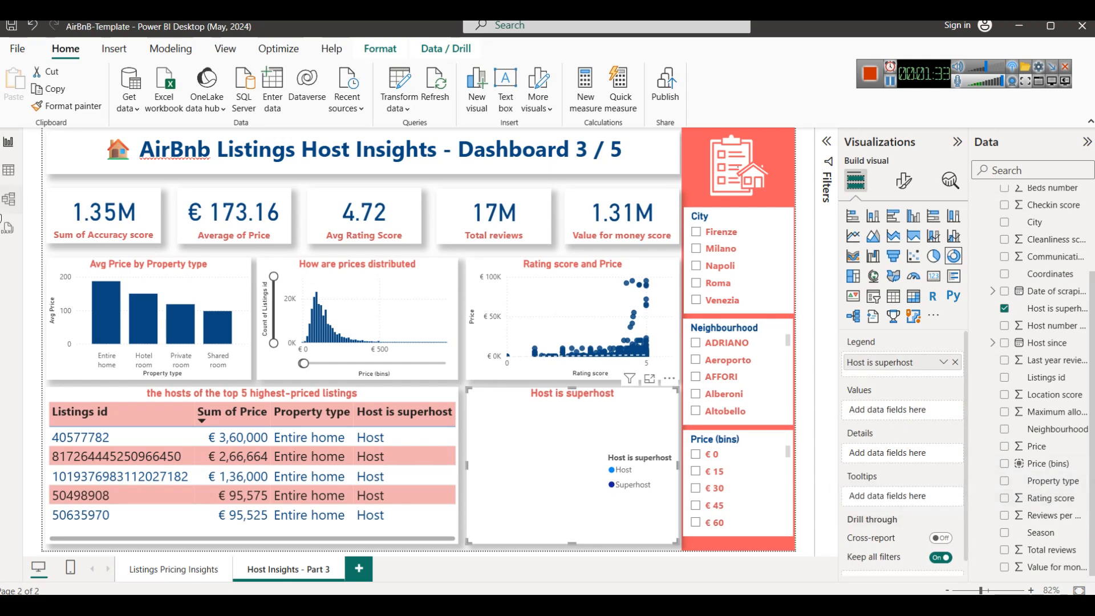
Check the airbnb table data, and set the donut chart's values to the distinct count of Listings id.
left_click(8, 170)
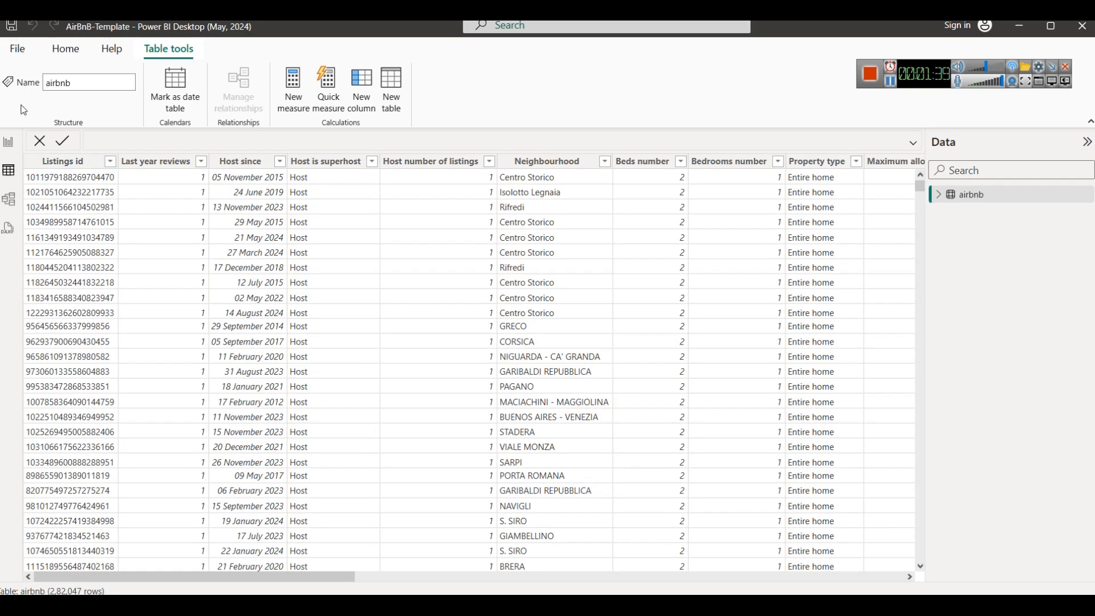
left_click(7, 142)
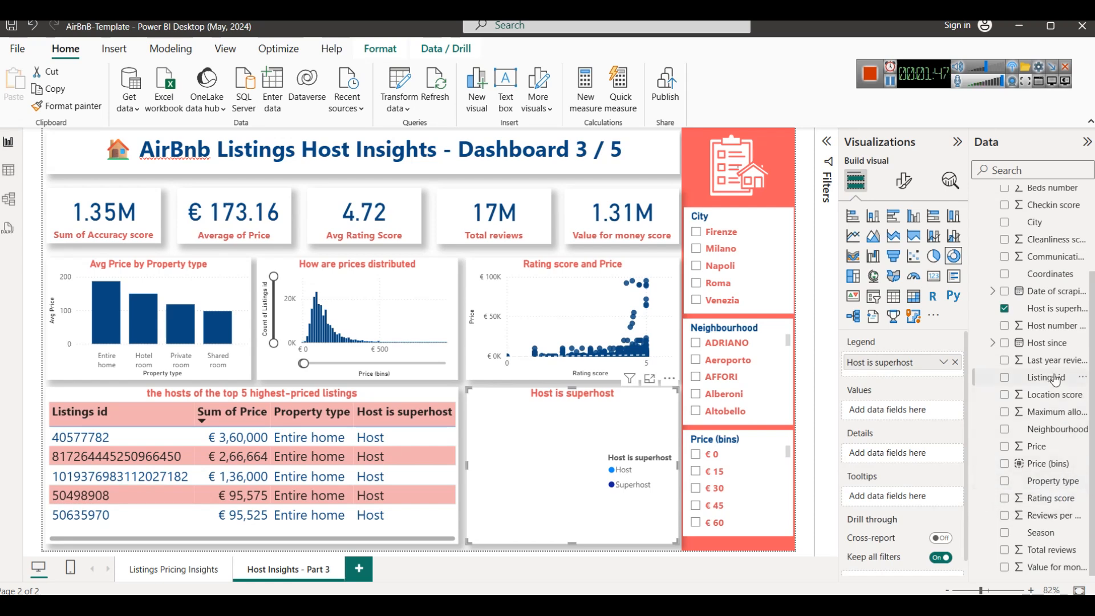
scroll(1061, 399, "up", 3)
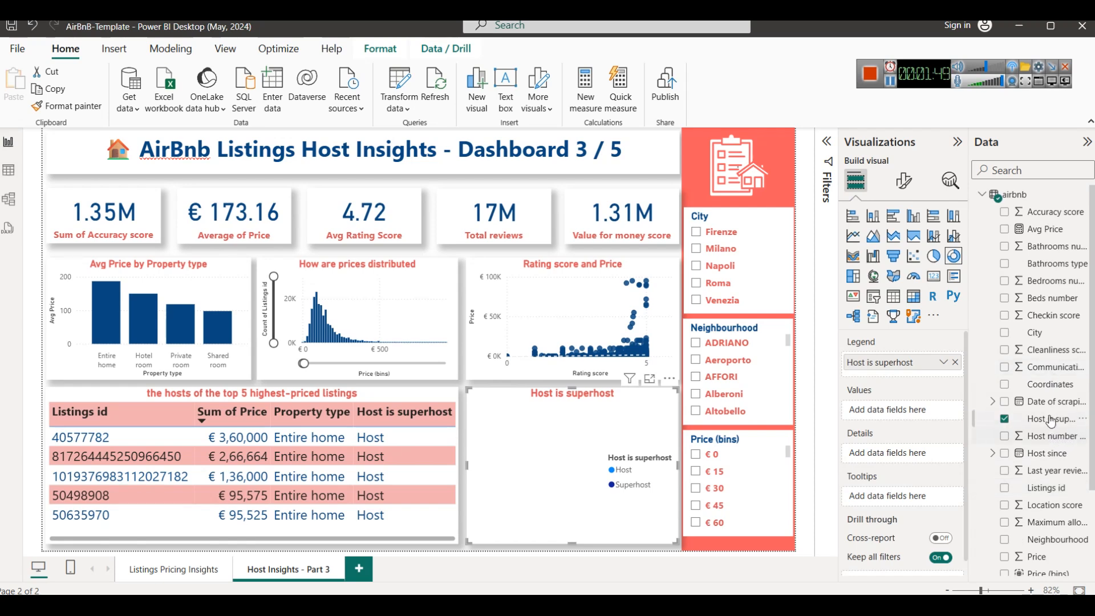
left_click_drag(1047, 490, 890, 411)
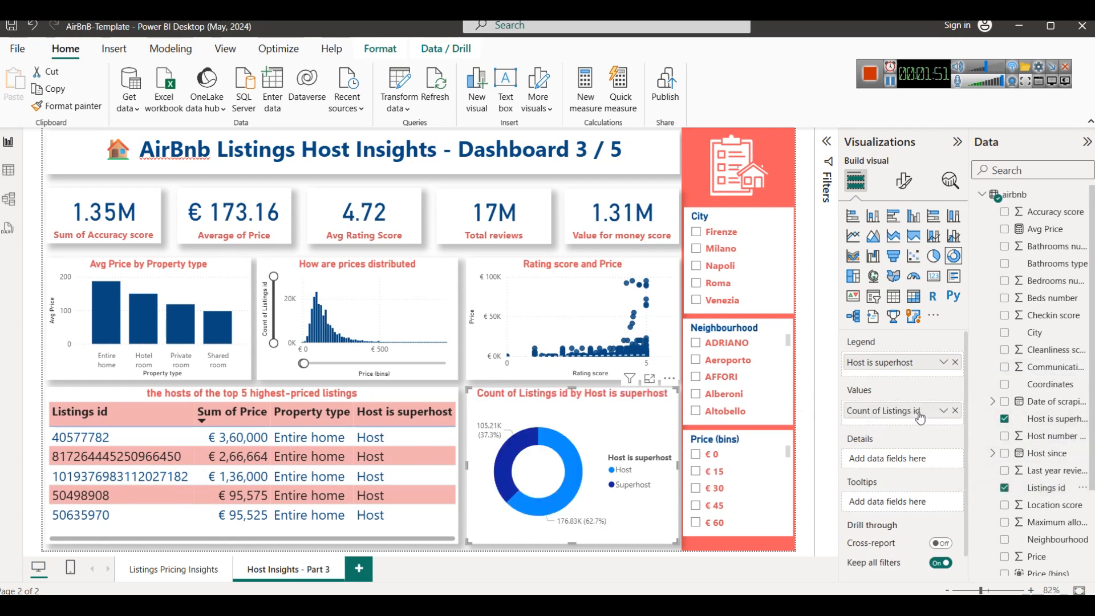
left_click(947, 412)
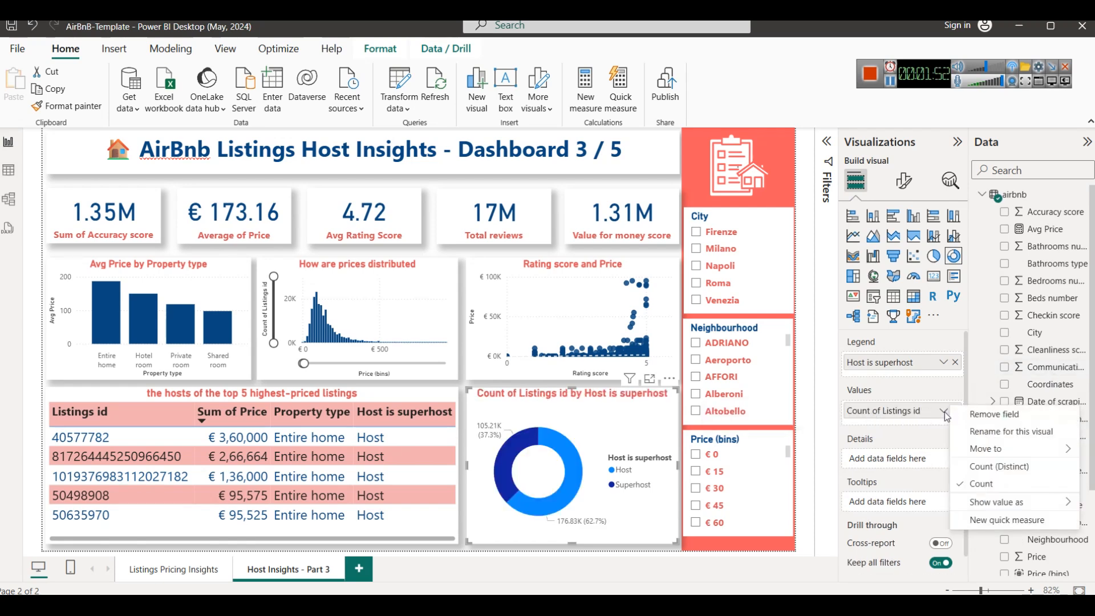
left_click(975, 465)
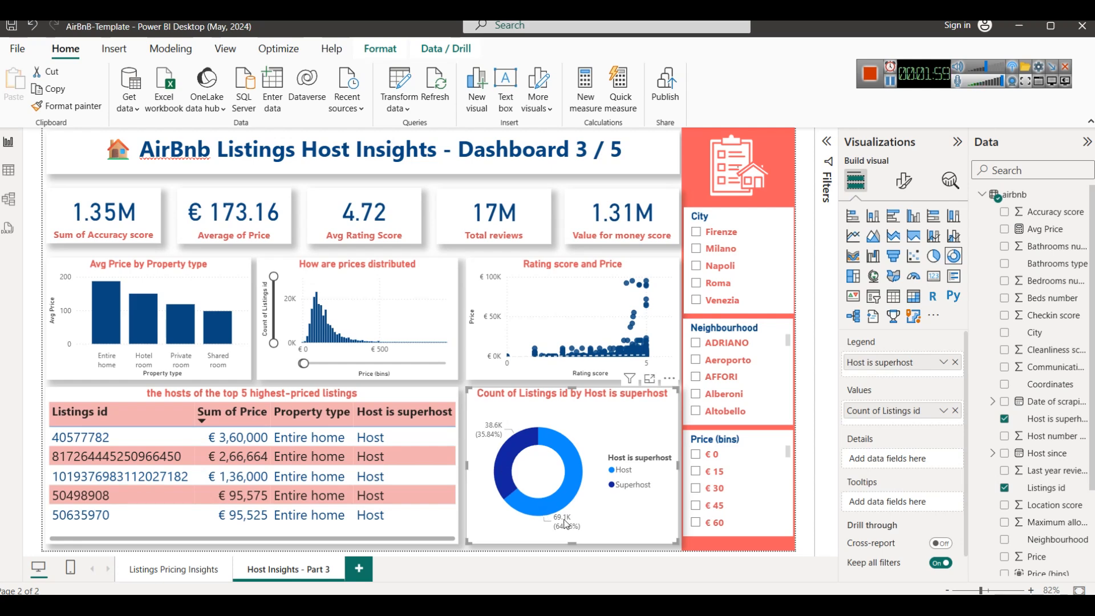
Set the donut chart's detail labels to show Percent of total, with the label values at font size 13.
left_click(903, 182)
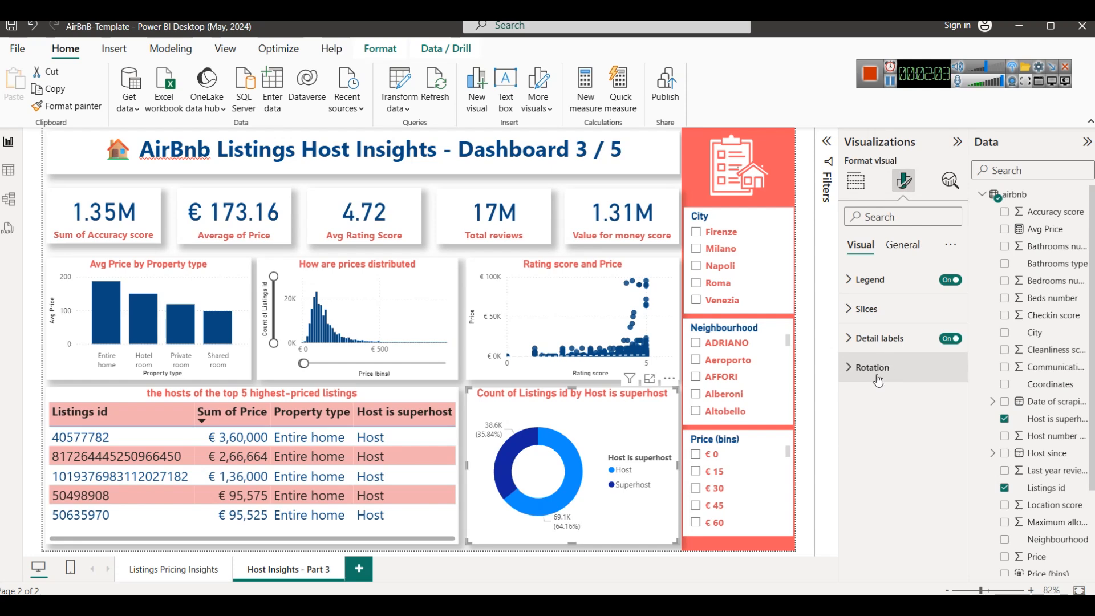
left_click(880, 342)
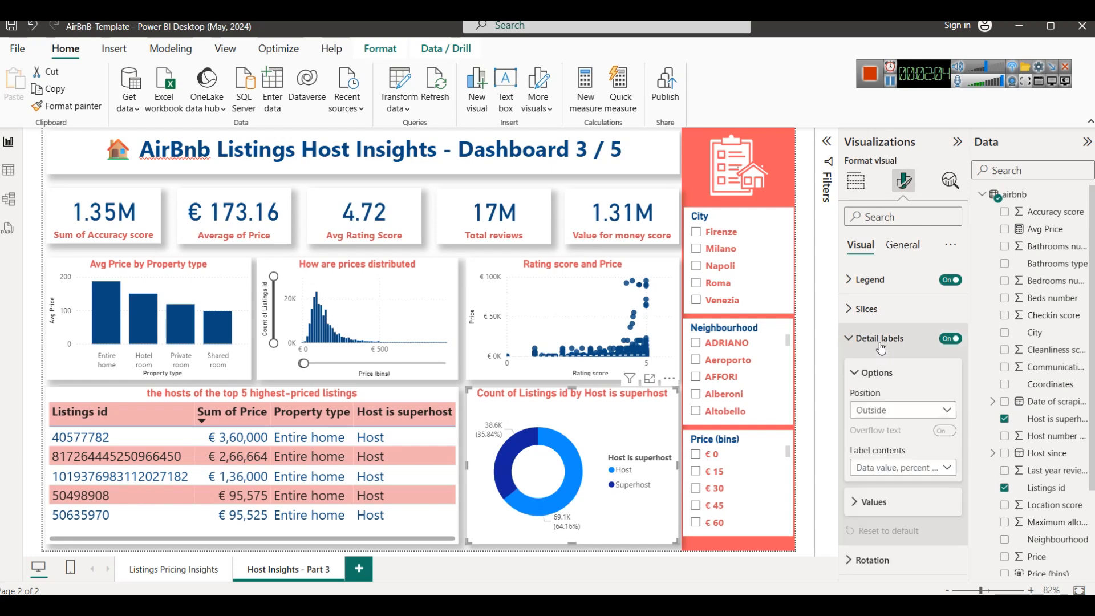
left_click(883, 474)
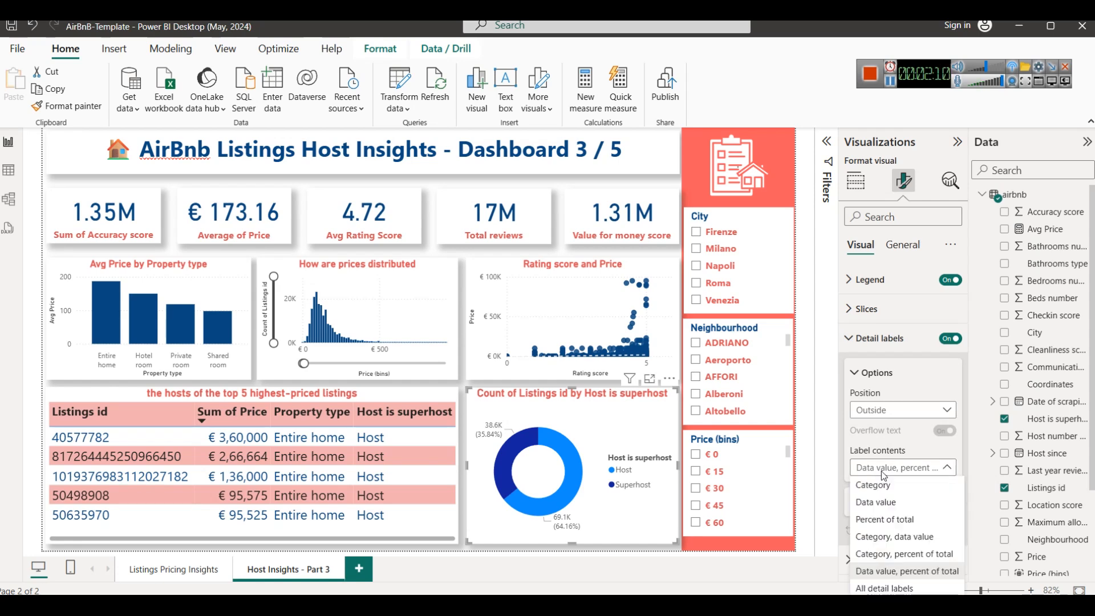
left_click(900, 520)
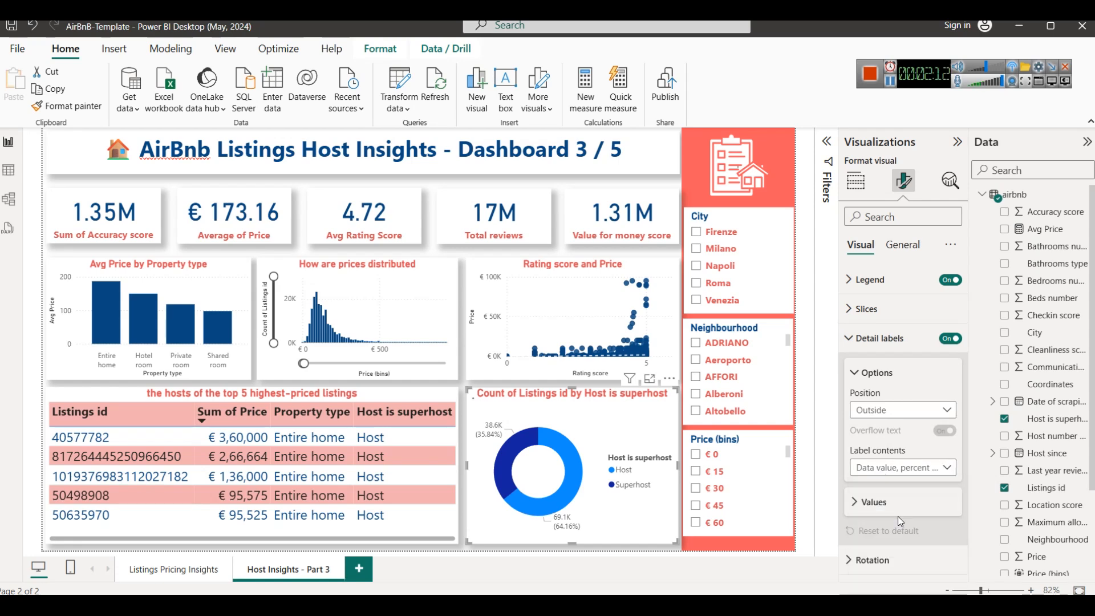
left_click(868, 503)
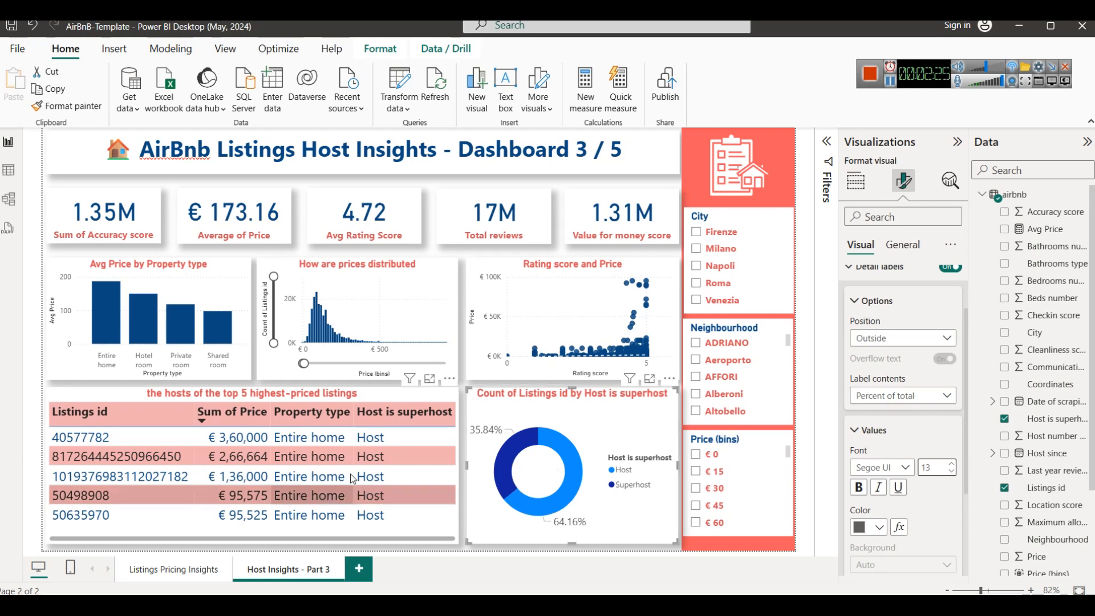
Title the donut chart "What percentage of listings belong to Superhosts vs. Regular Hosts?", copying the Host Type question from the notes.
key("alt+Tab")
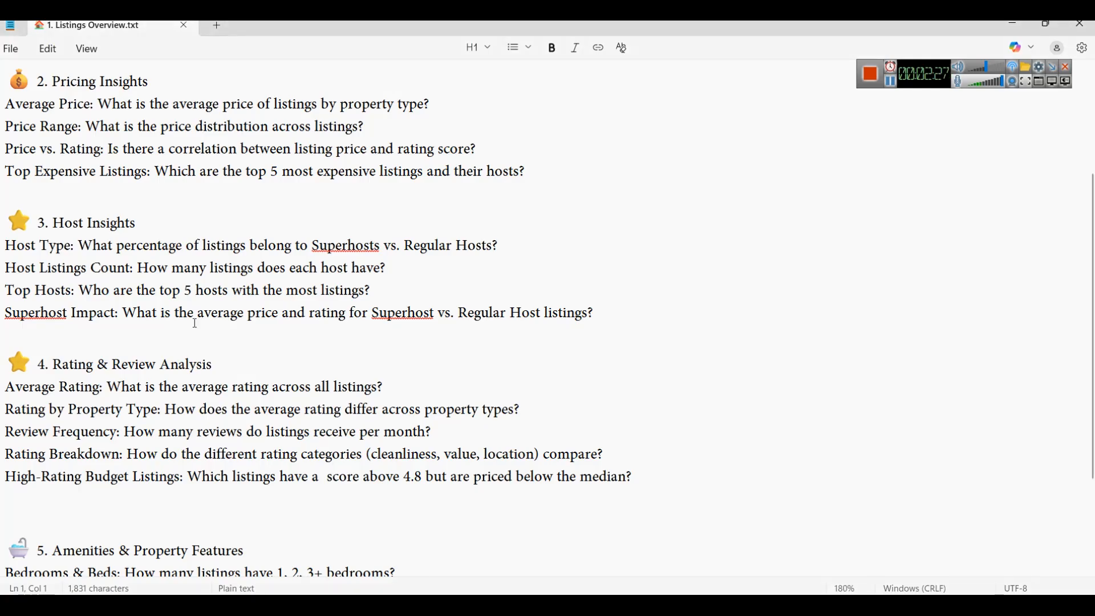
left_click_drag(82, 246, 509, 243)
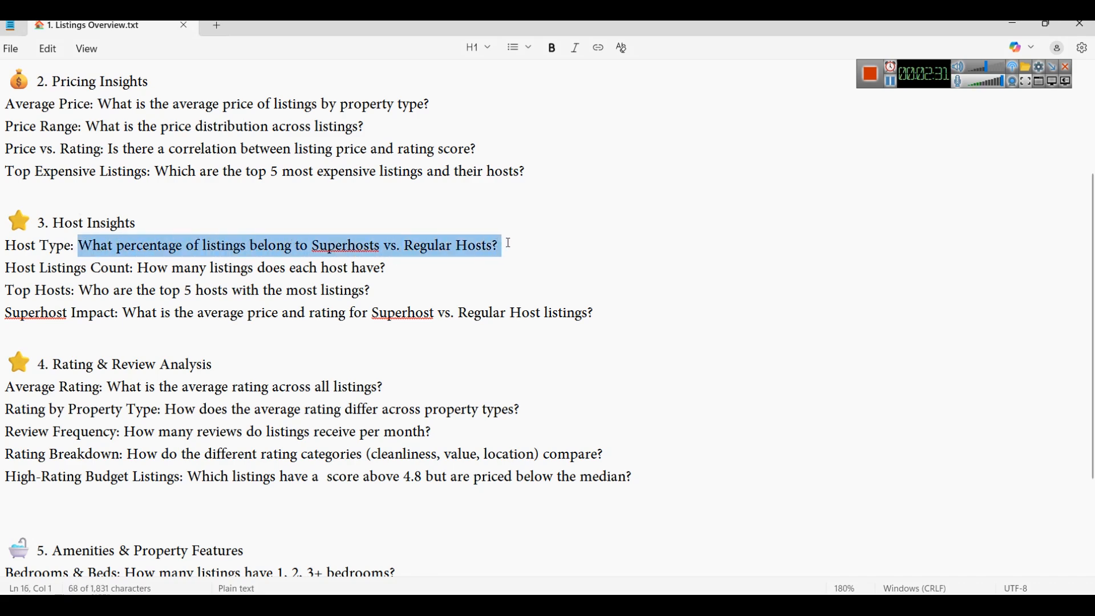
key("alt+Tab")
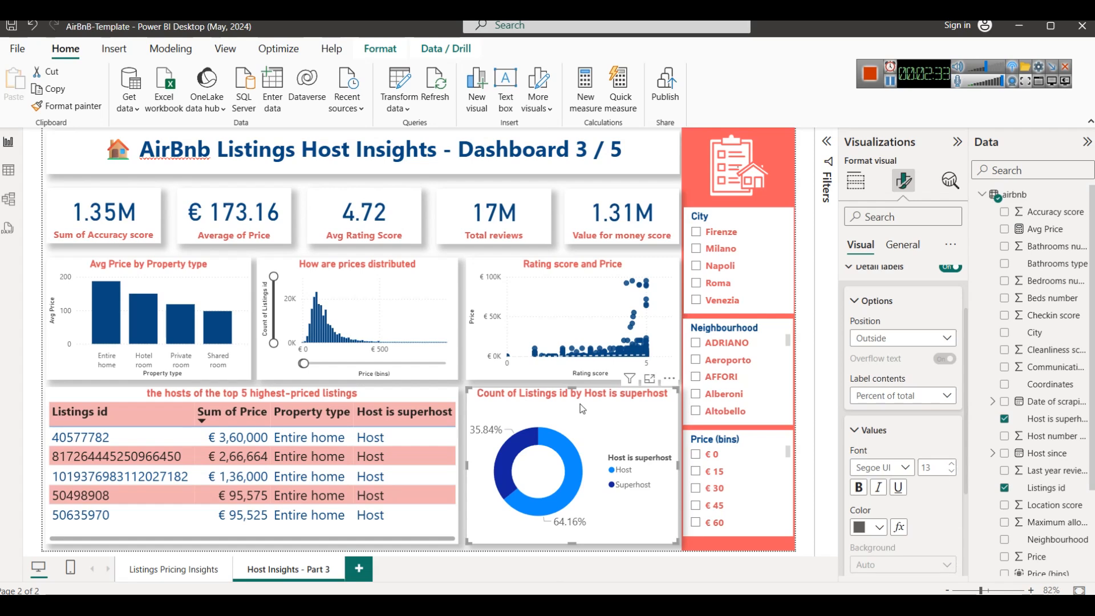
left_click(913, 249)
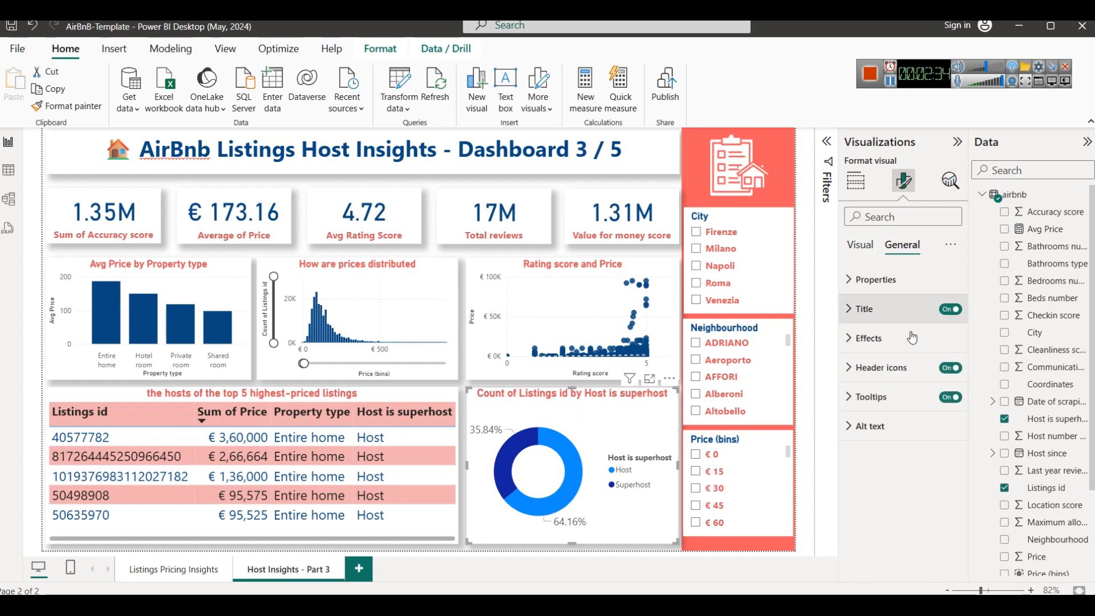
left_click(864, 309)
left_click(898, 380)
key("ctrl+a")
key("ctrl+v")
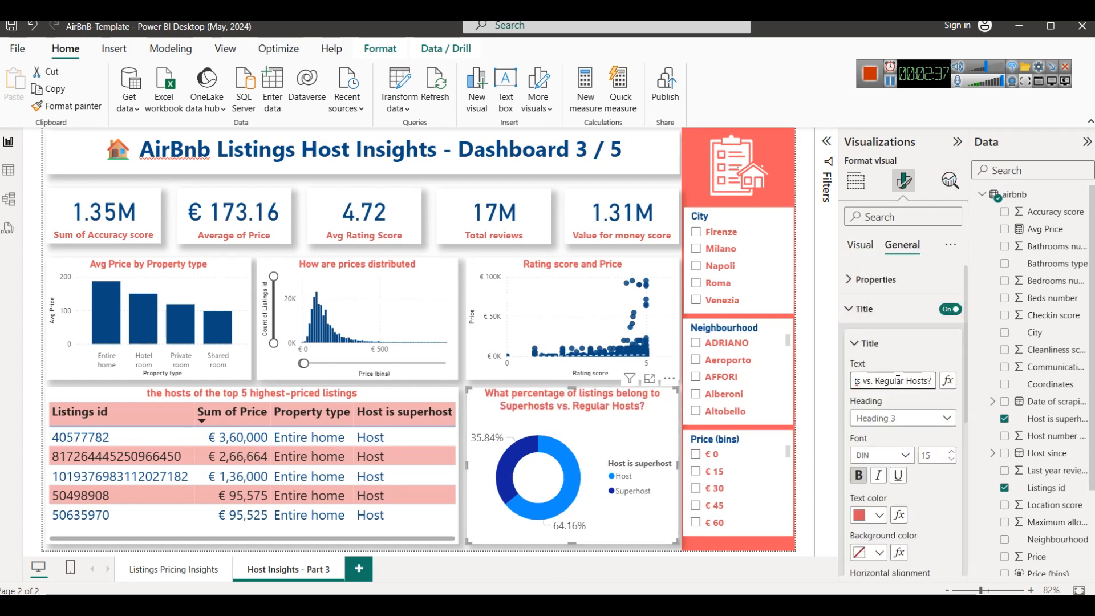
left_click(462, 381)
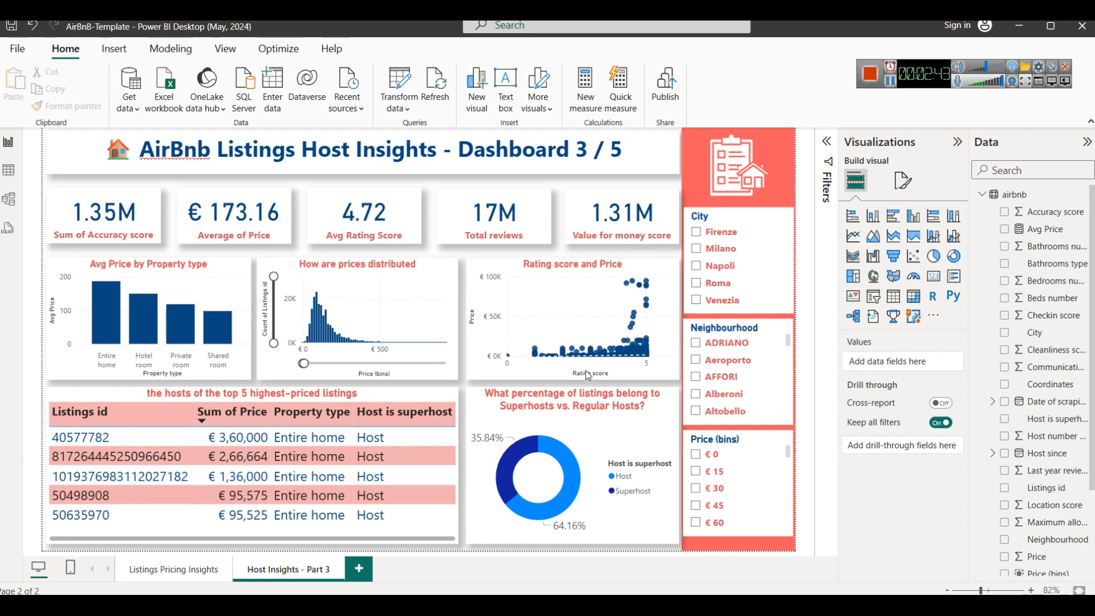
Swap the donut chart with the Avg Price by Property type chart, and resize the donut to fit beside the price distribution histogram.
left_click(575, 411)
mouse_move(575, 411)
left_mouse_down()
mouse_move(484, 325)
mouse_move(151, 297)
mouse_move(495, 414)
mouse_move(597, 404)
mouse_move(589, 399)
left_mouse_up()
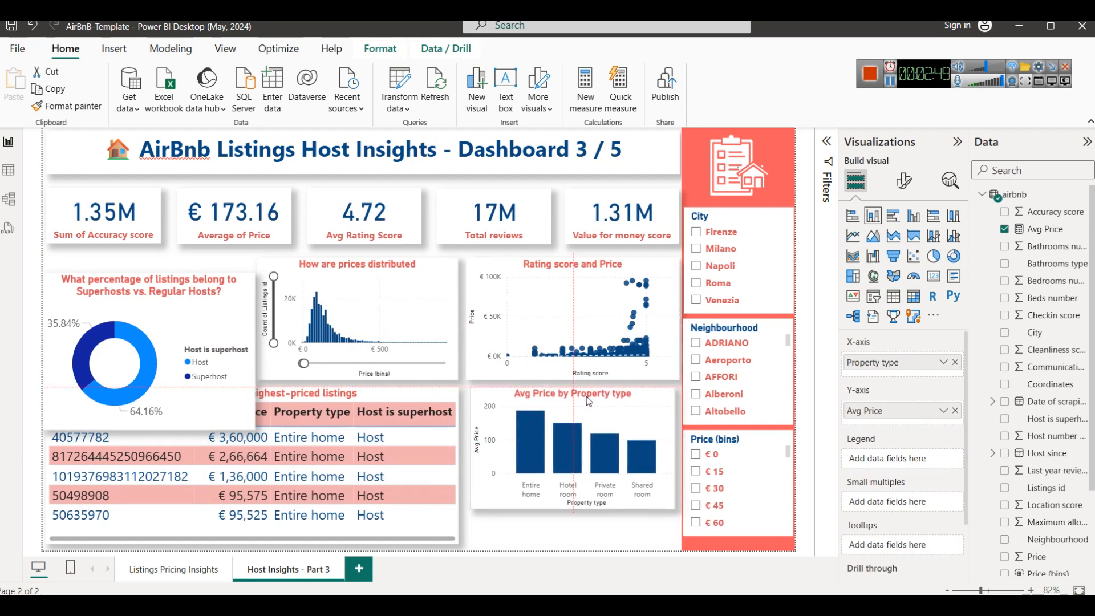
left_click_drag(130, 279, 131, 264)
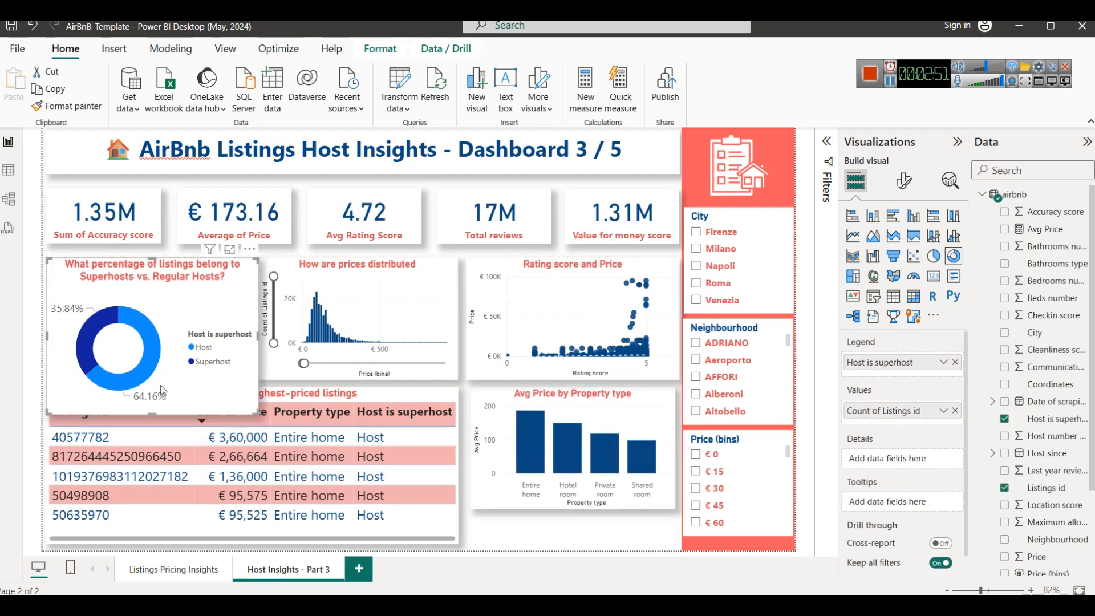
left_click_drag(152, 409, 154, 377)
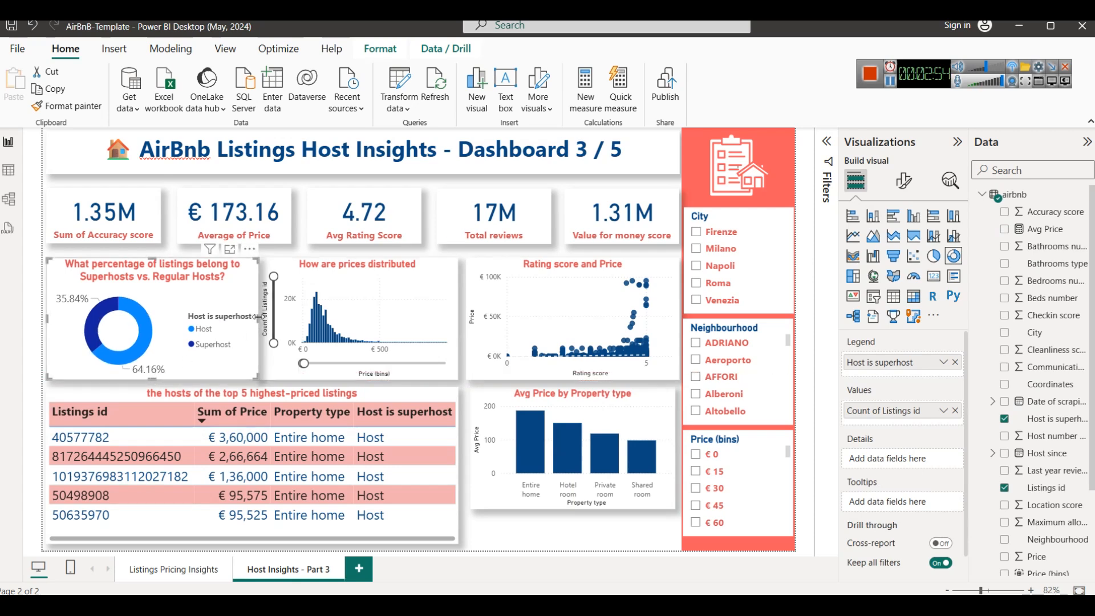
left_click_drag(254, 321, 246, 314)
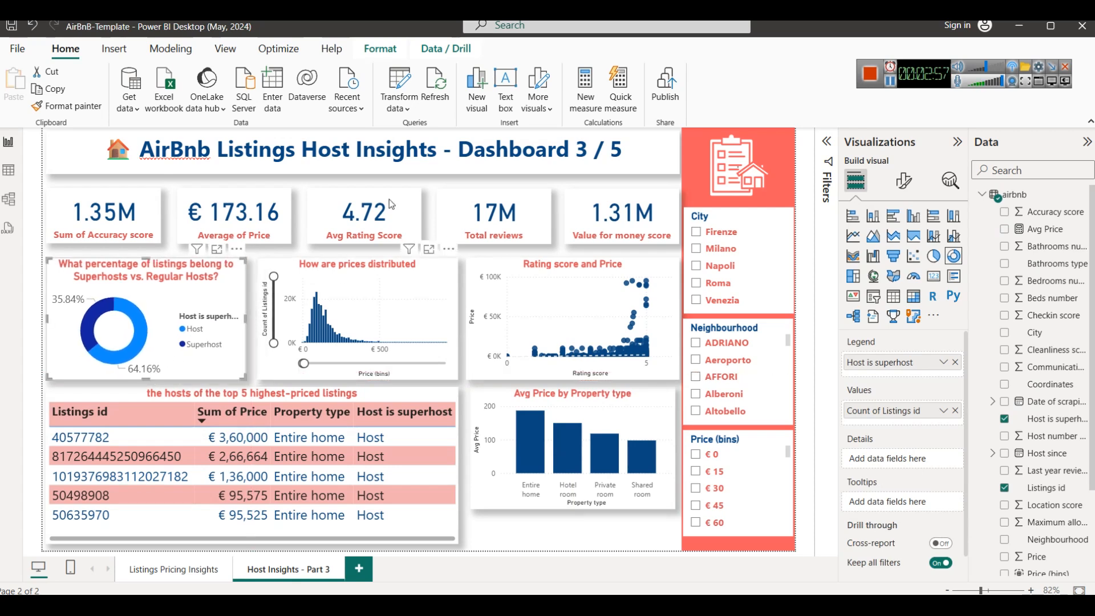
left_click(890, 80)
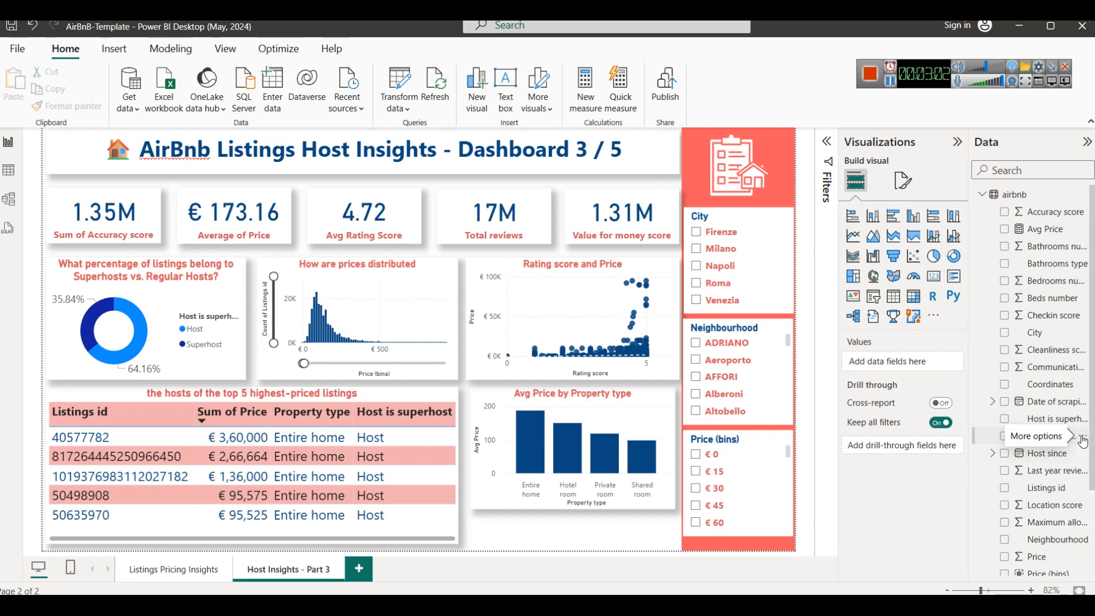
scroll(1076, 440, "down", 3)
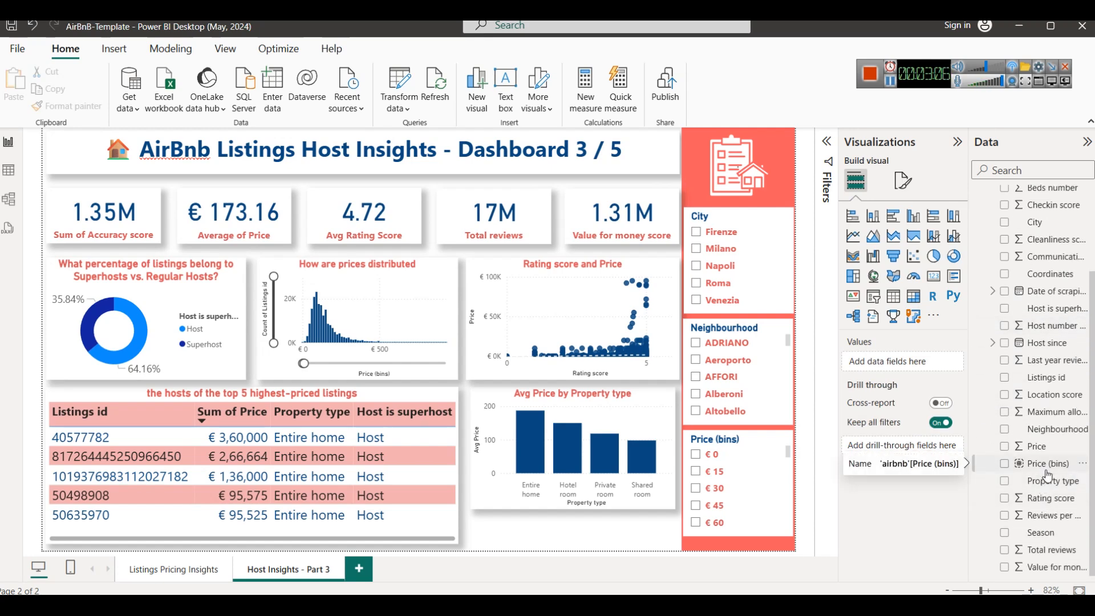
scroll(1051, 481, "up", 3)
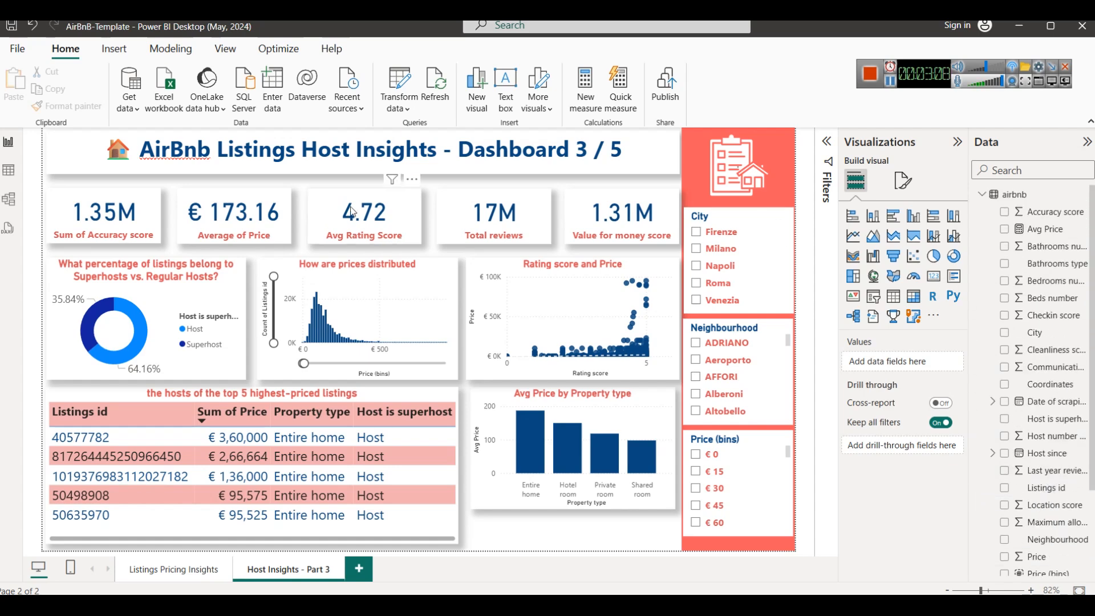
Collapse the airbnb table's field list and create a new empty calculated table named "Measures Table".
left_click(982, 194)
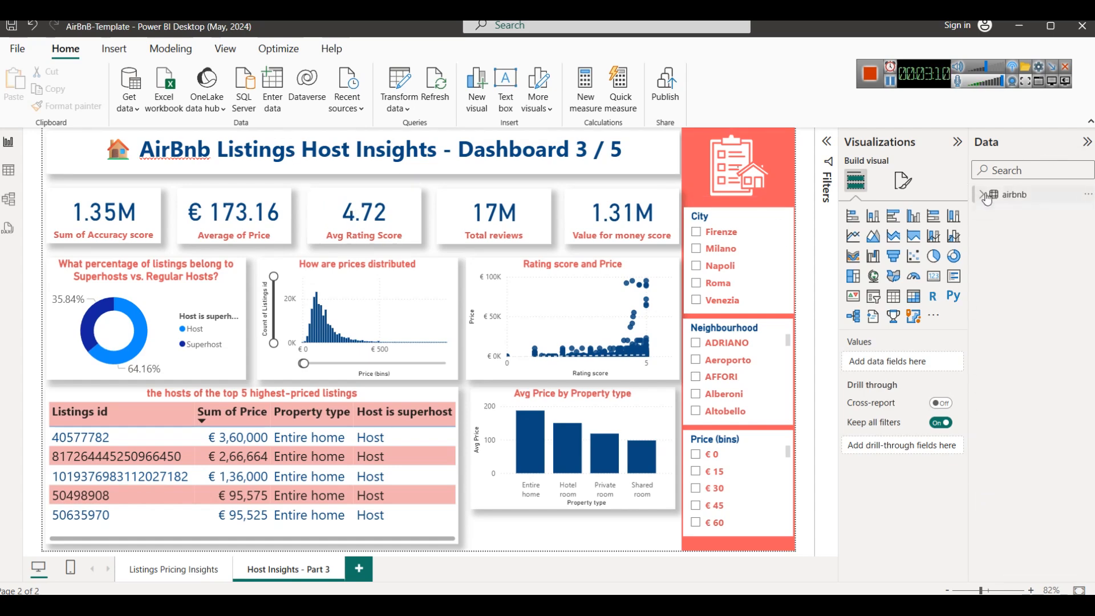
left_click(170, 49)
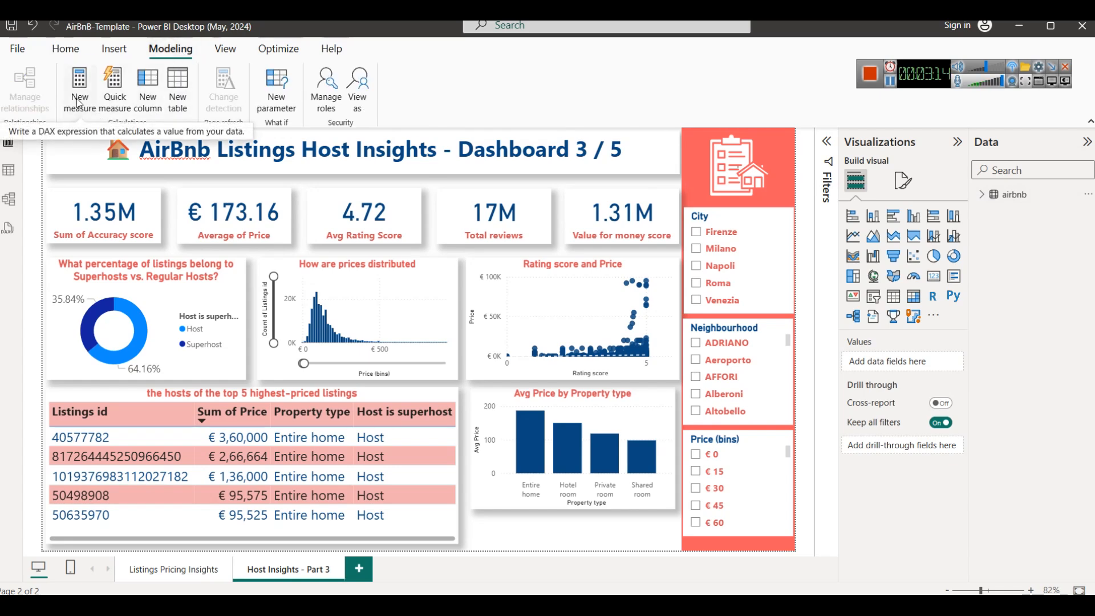
left_click(177, 103)
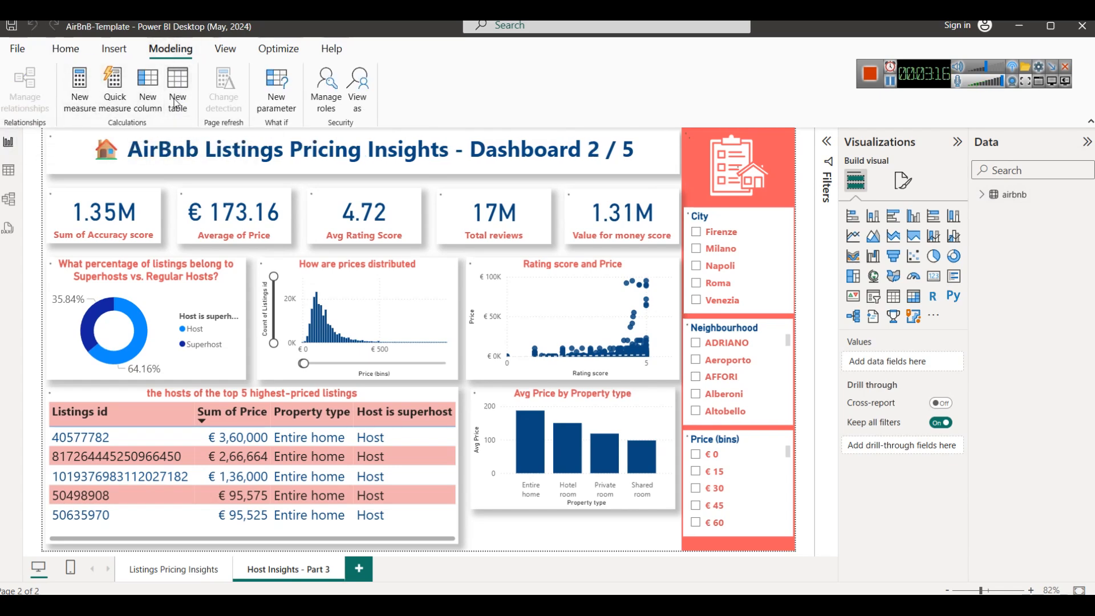
type("Measures Table =")
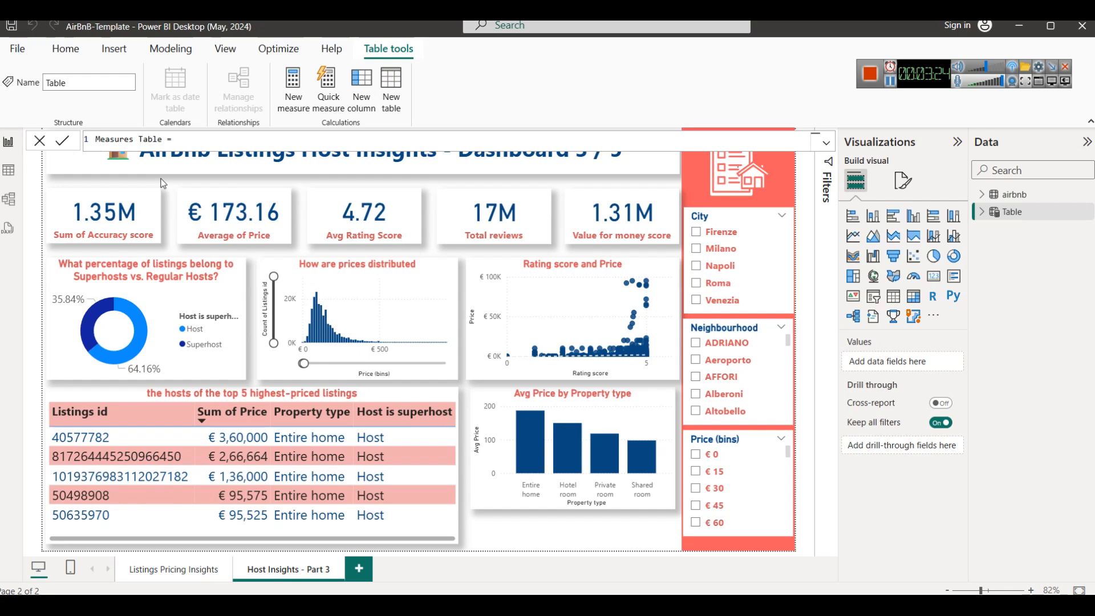
left_click(62, 140)
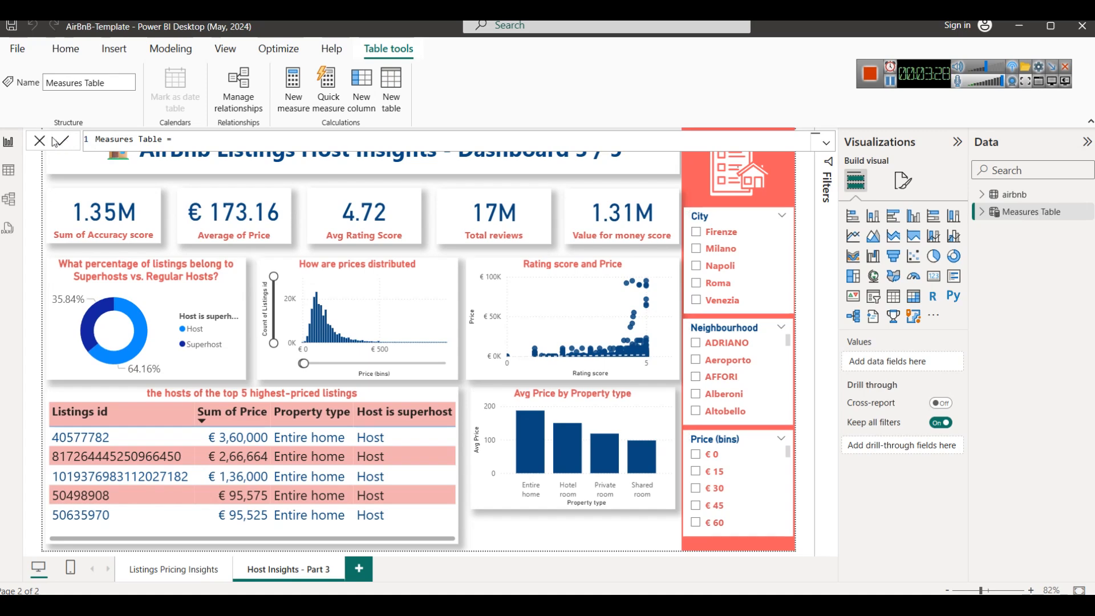
Add a new measure to Measures Table and name it "Num of Listing".
right_click(1038, 212)
right_click(1009, 213)
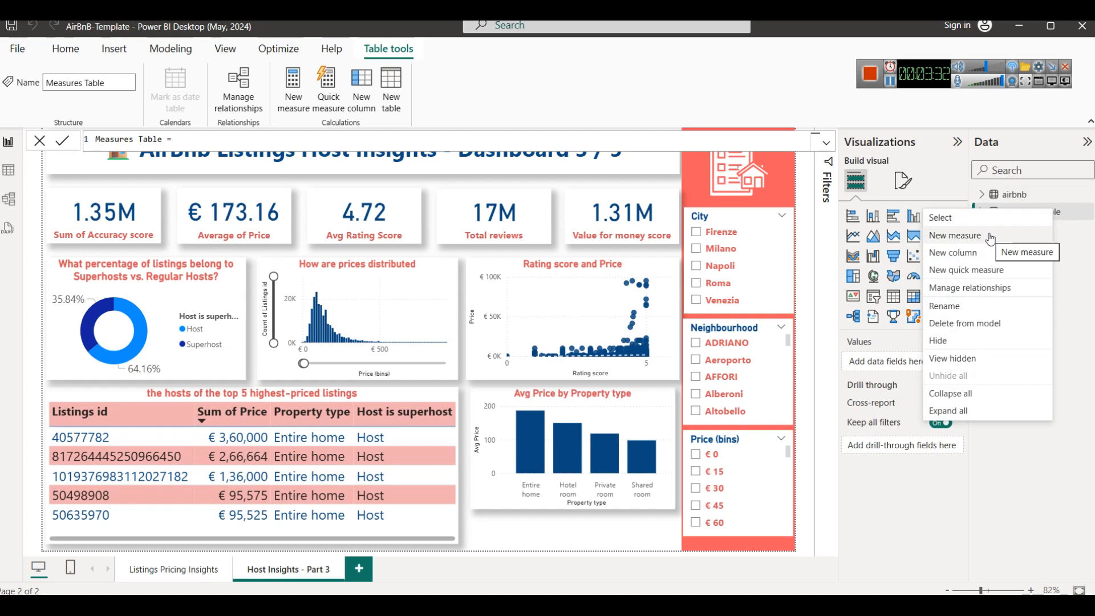
left_click(990, 239)
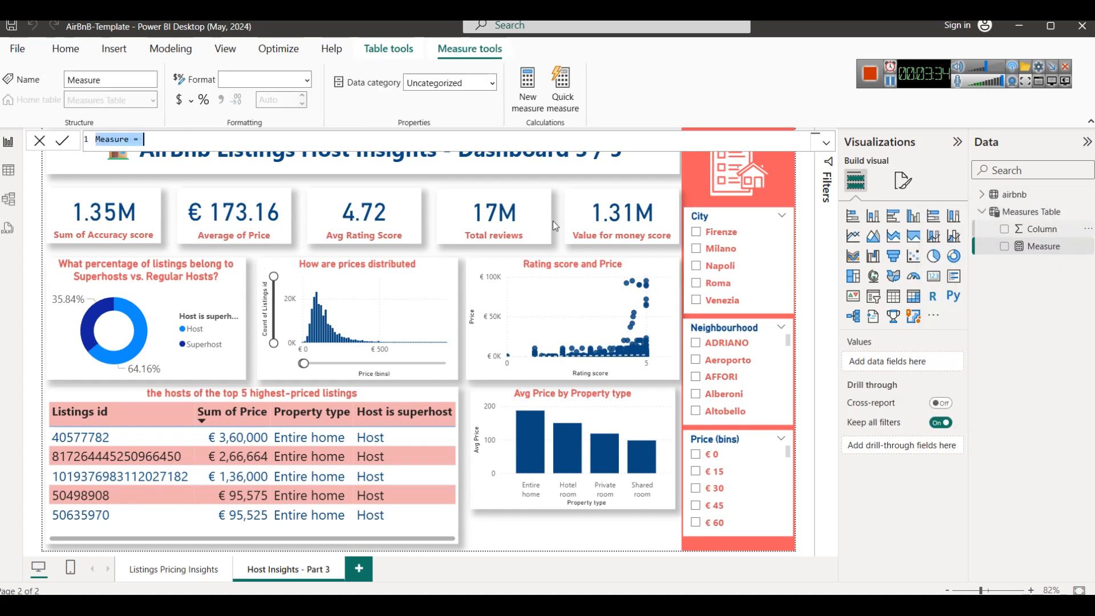
double_click(120, 139)
type("T")
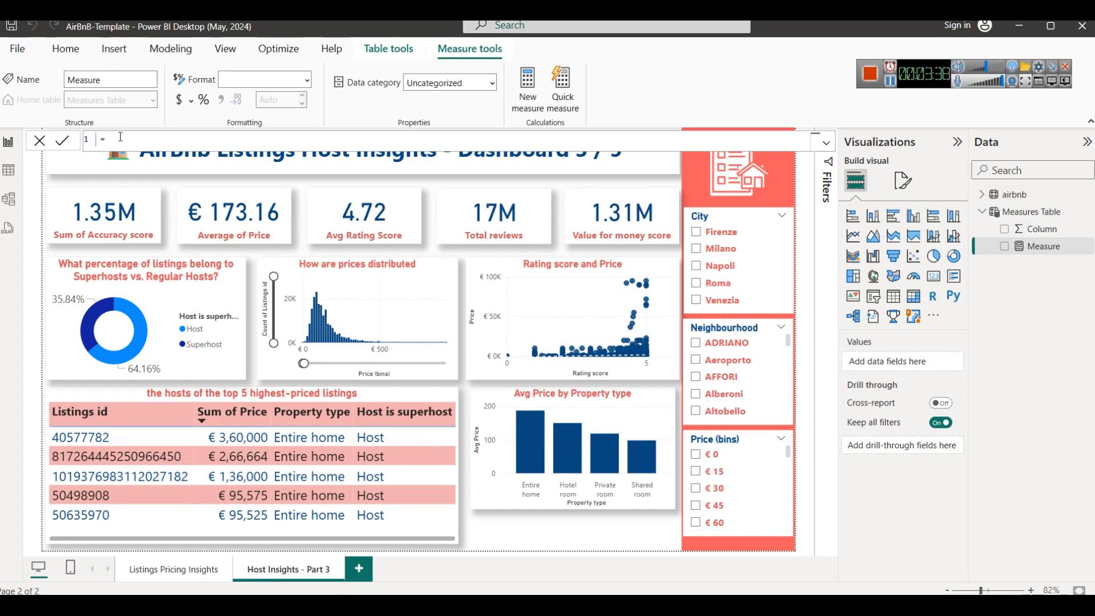
type("Num of Listin")
Define the Num of Listing measure as DISTINCTCOUNT(airbnb[Listings id]) and commit the formula.
key("End")
type("DIST")
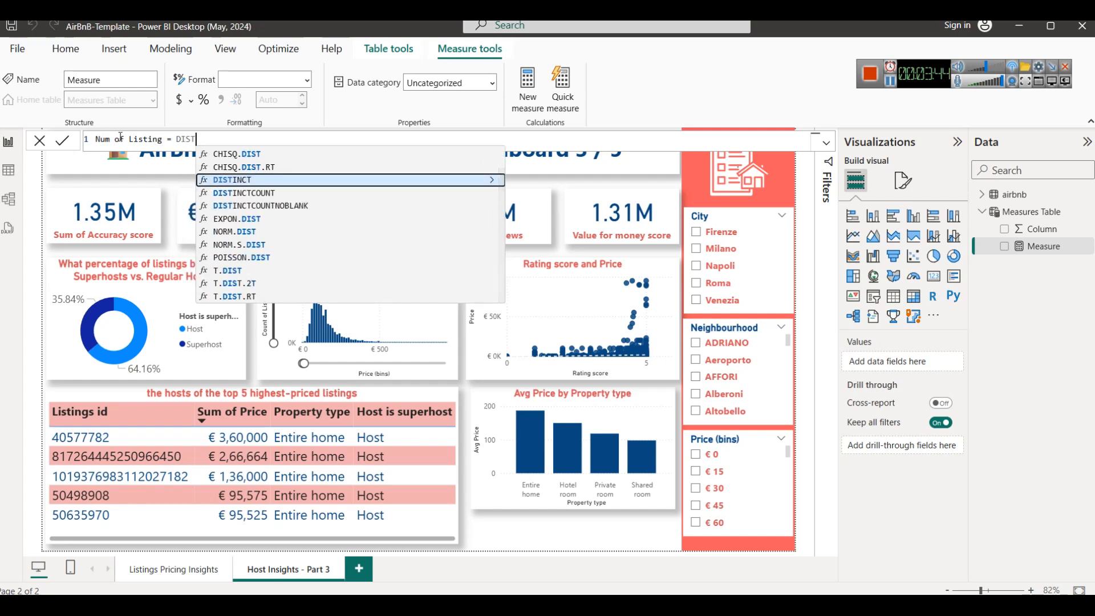
key("Down")
key("Tab")
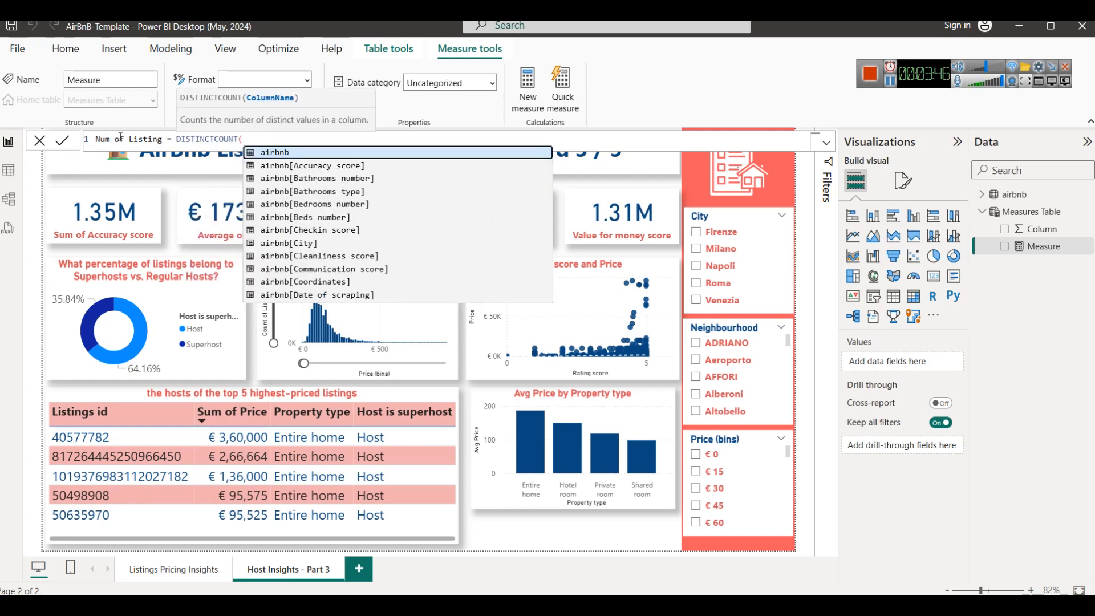
key("Down")
key("Down")
key("Down")
key("Down")
key("Down")
key("Down")
key("Down")
key("Down")
key("Down")
key("Down")
key("Down")
key("Down")
key("Down")
key("Down")
key("Down")
key("Down")
key("Down")
key("Down")
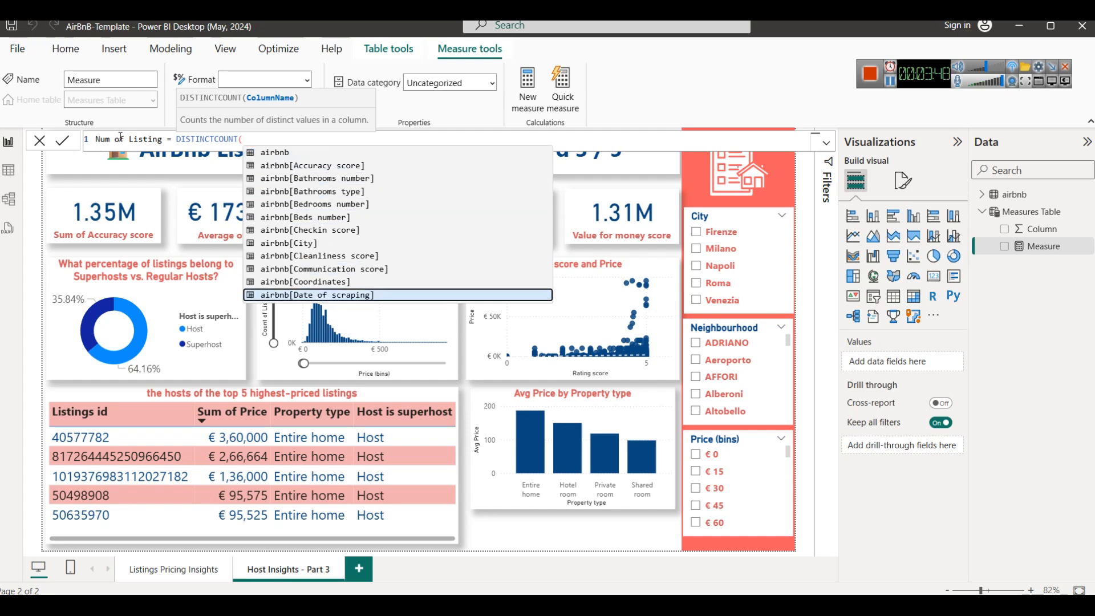
key("Up")
key("Up")
key("Up")
key("Down")
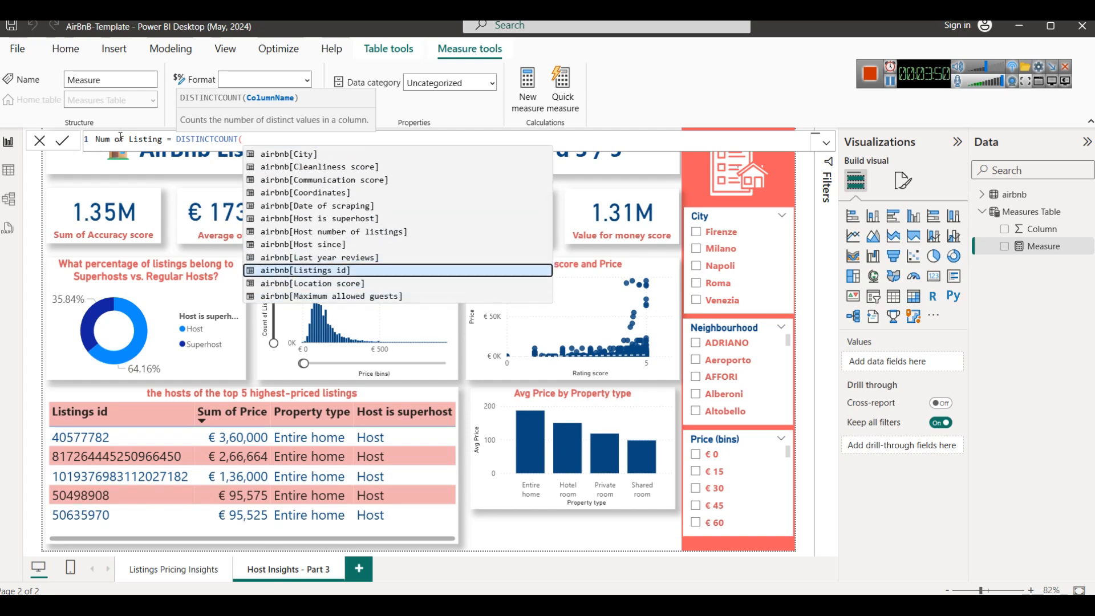
key("Tab")
type(")")
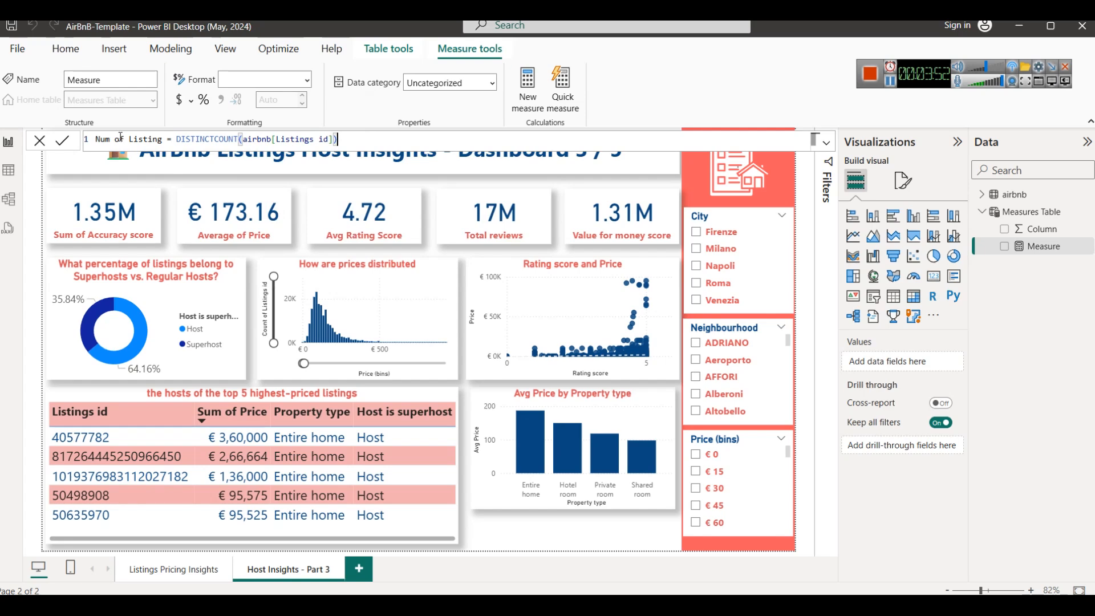
left_click(62, 140)
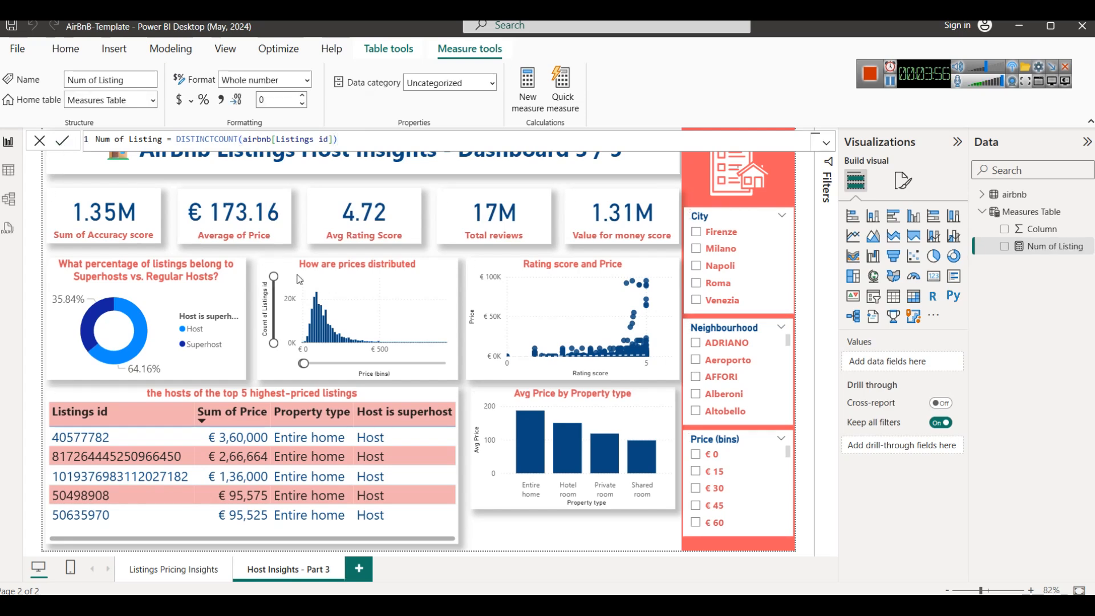
Replace Sum of Accuracy score with the Num of Listing measure in the first KPI card.
left_click(134, 222)
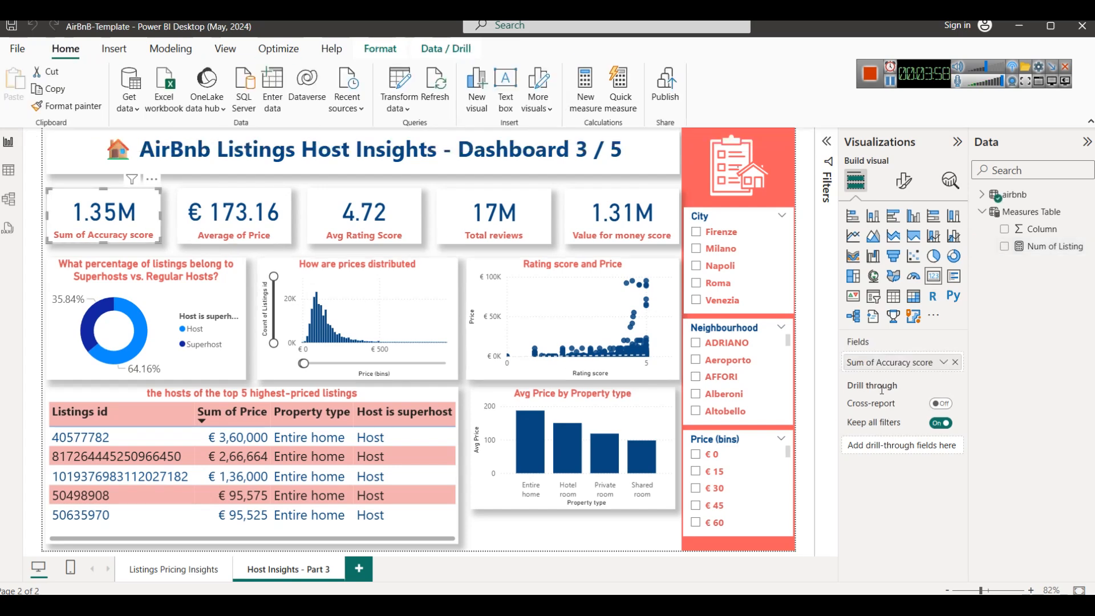
left_click(955, 362)
left_click_drag(1049, 246, 938, 358)
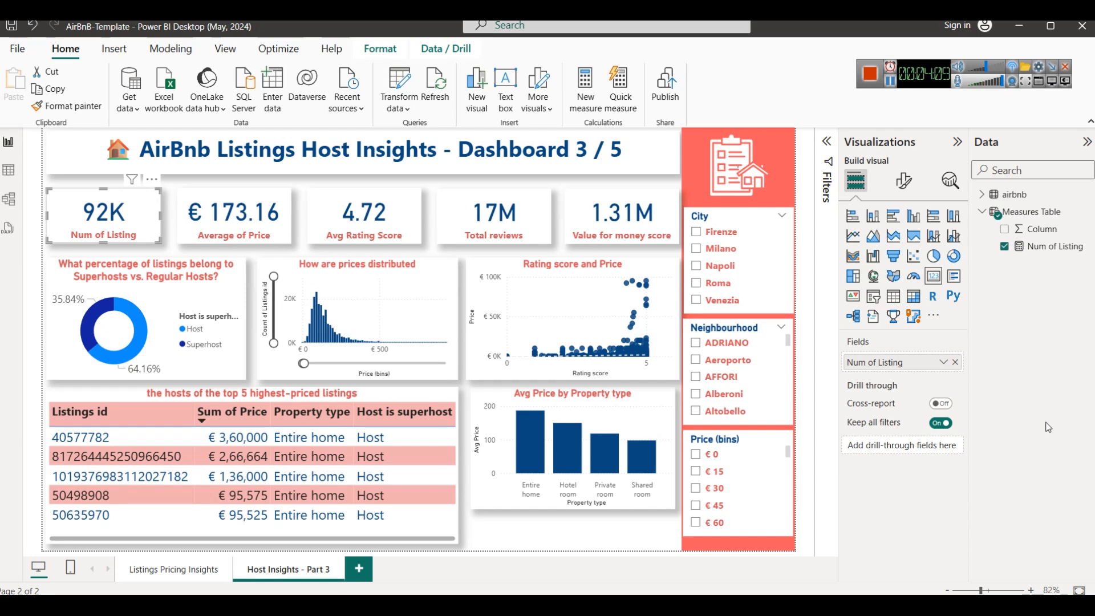
right_click(1034, 212)
left_click(963, 240)
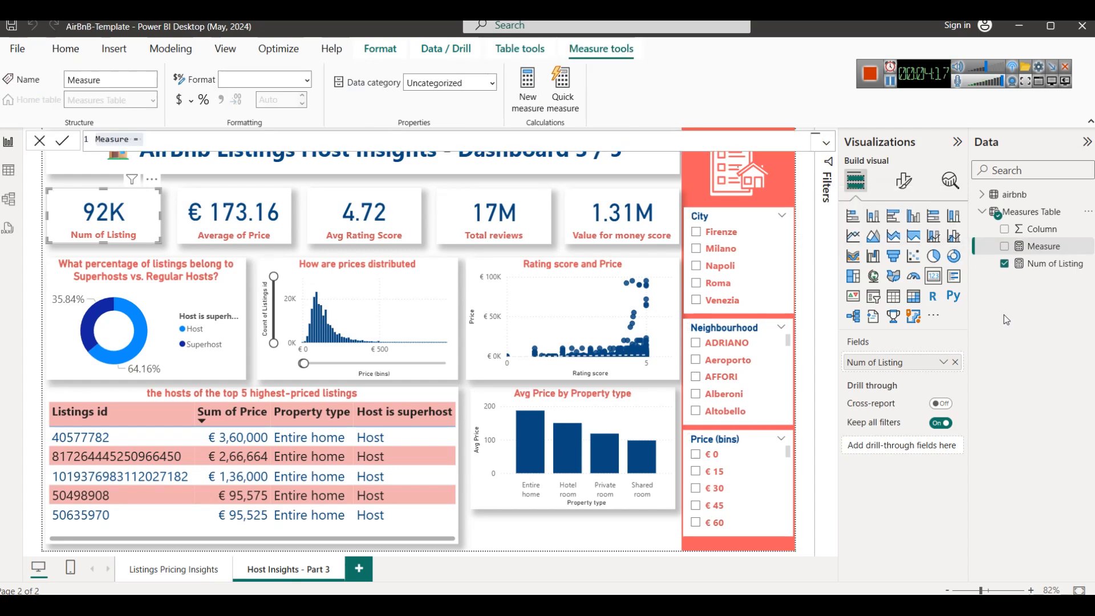
key("Escape")
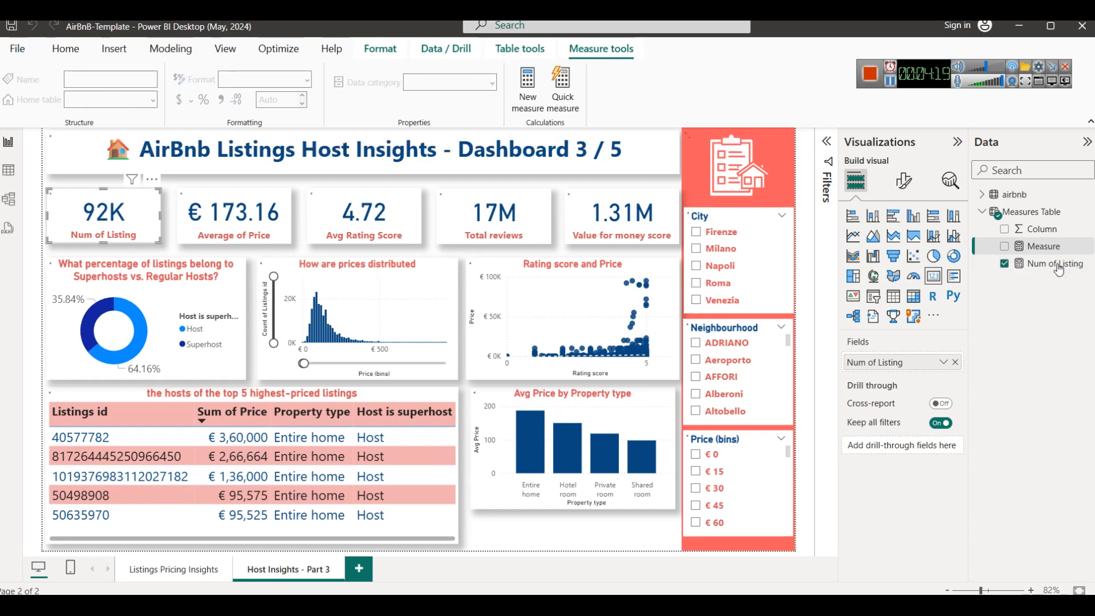
left_click(1051, 245)
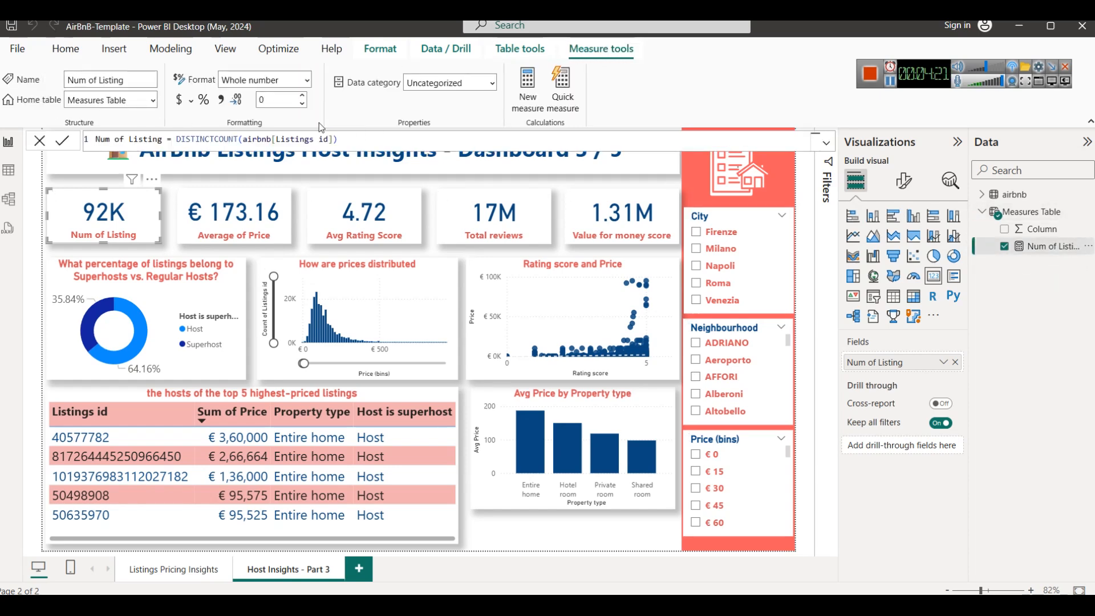
left_click(1030, 236)
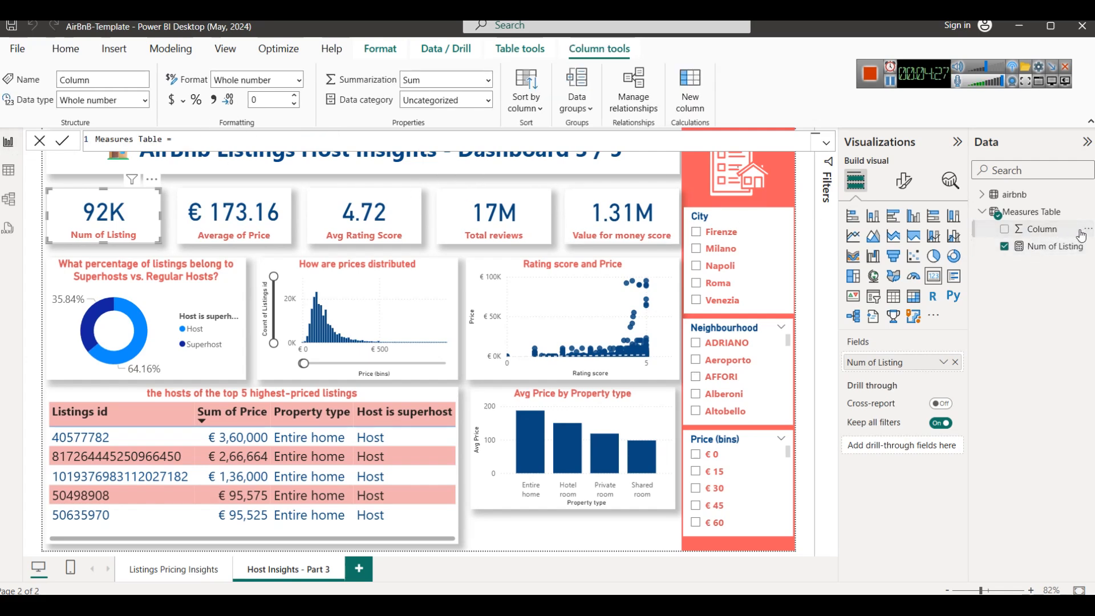
right_click(1039, 232)
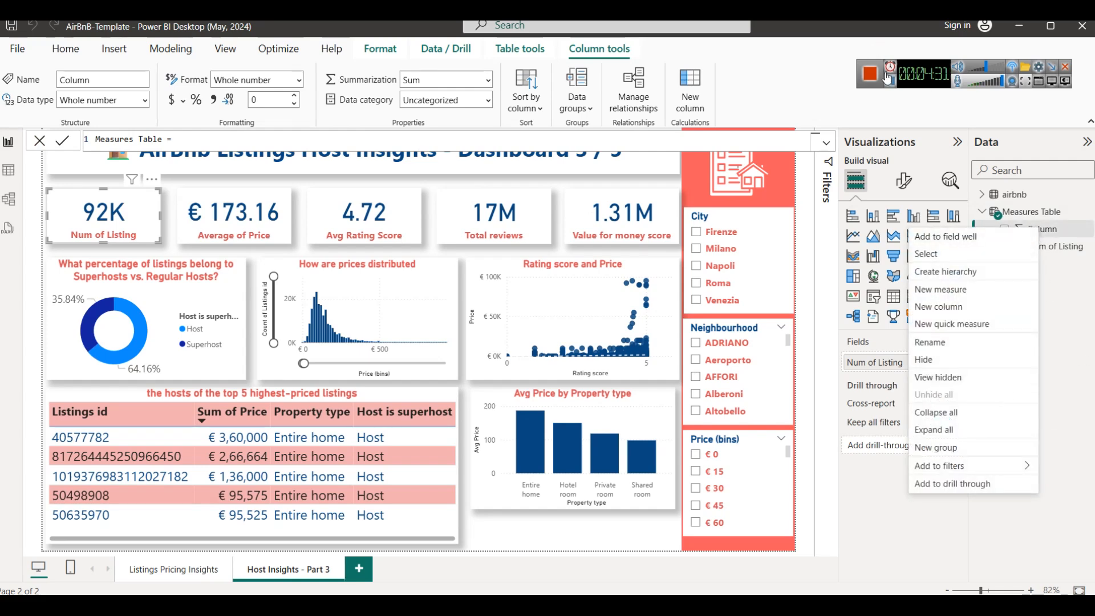
Add a new measure to Measures Table and name it "Host Listings".
right_click(1029, 211)
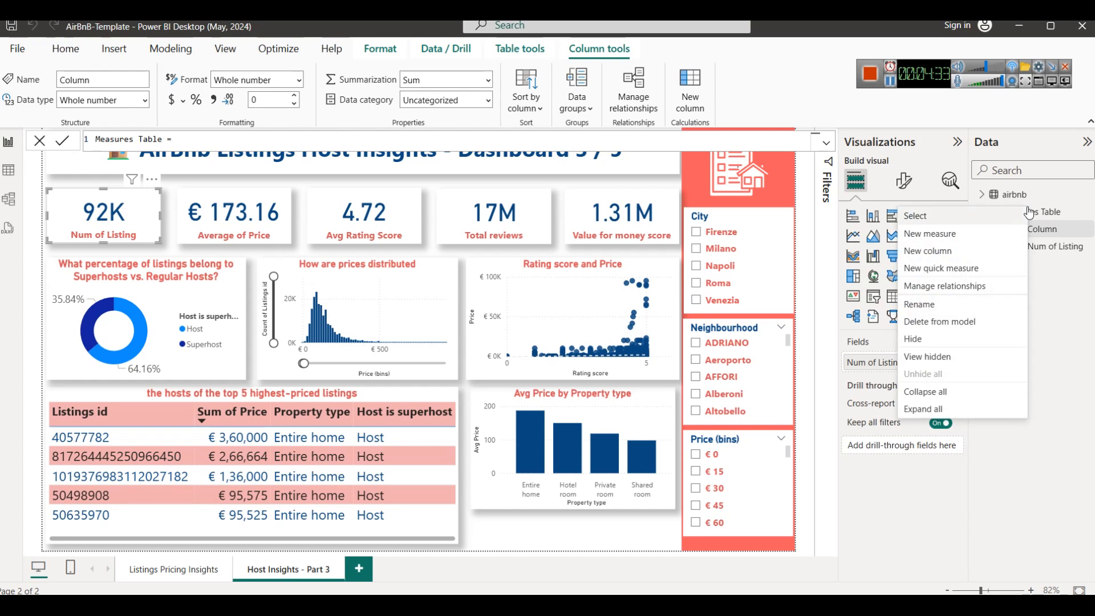
left_click(974, 235)
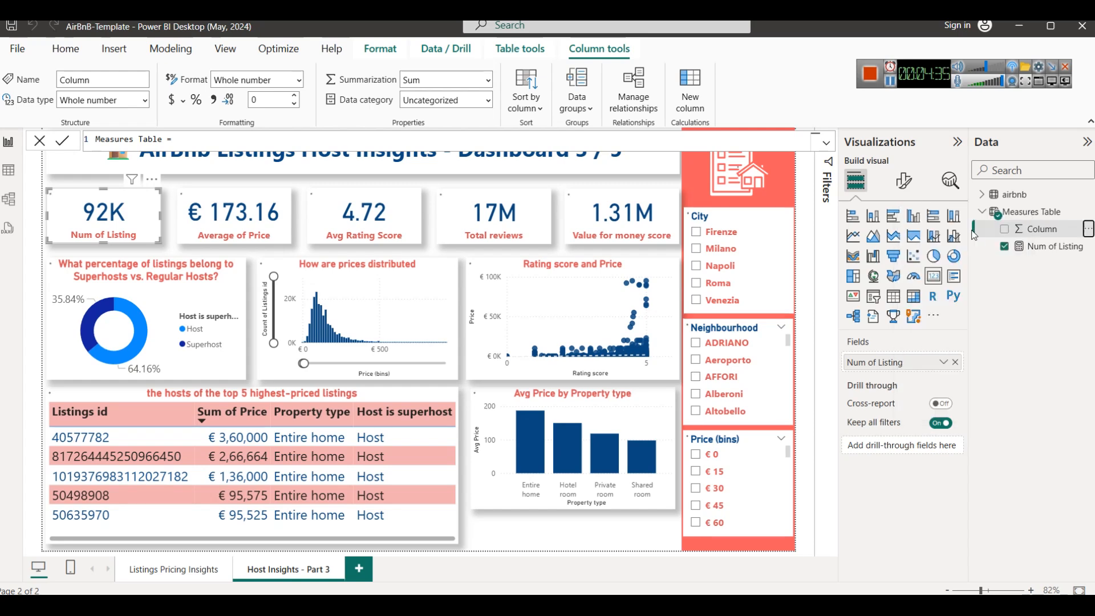
double_click(113, 141)
type("Gis")
key("BackSpace")
key("BackSpace")
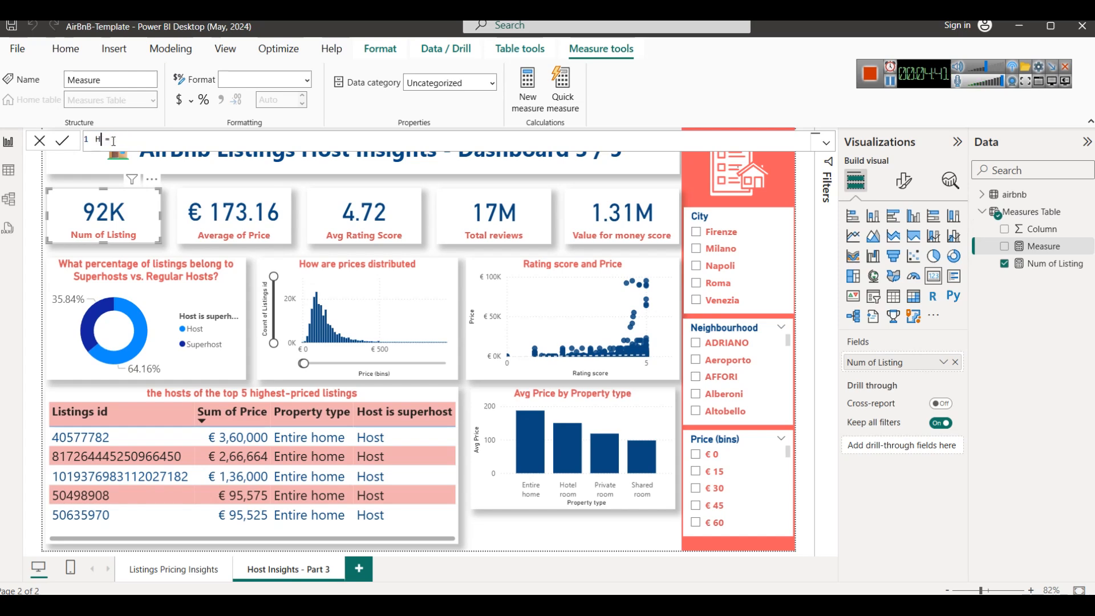
type("ost Listings")
Begin the Host Listings formula with CALCULATE(DISTINCTCOUNT(airbnb[Listings id]) as its expression.
left_click(197, 141)
type("CALCULATE(")
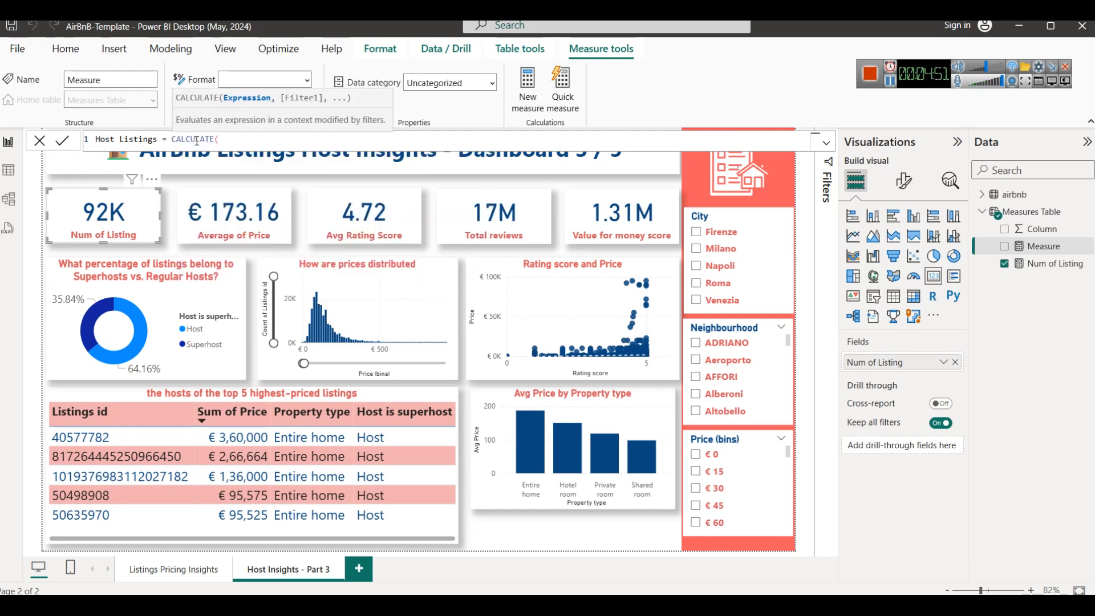
type("DIS")
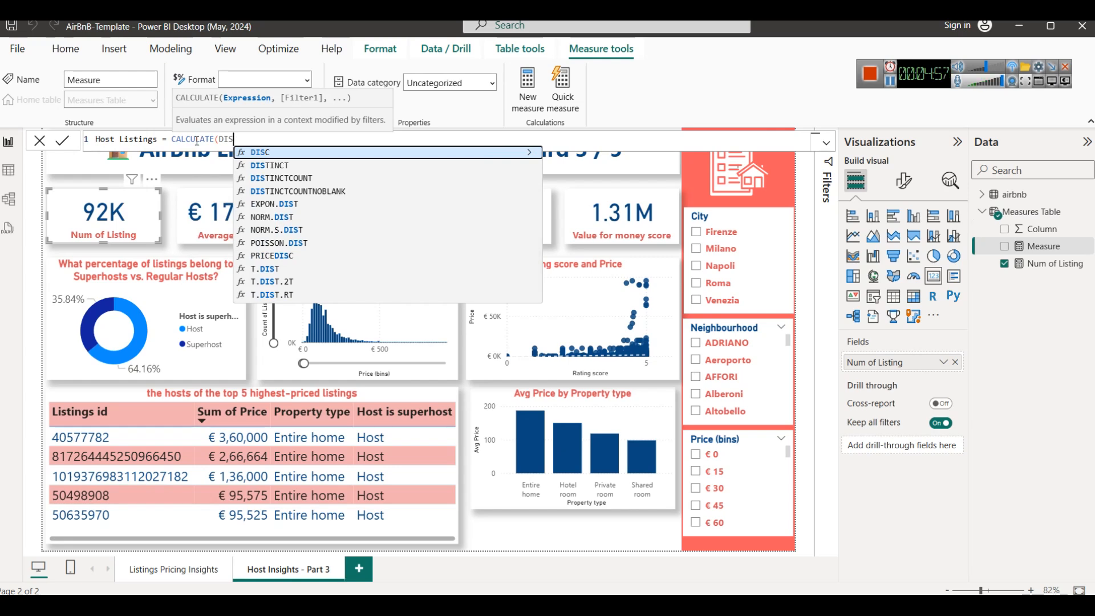
key("Down")
key("Down")
key("Tab")
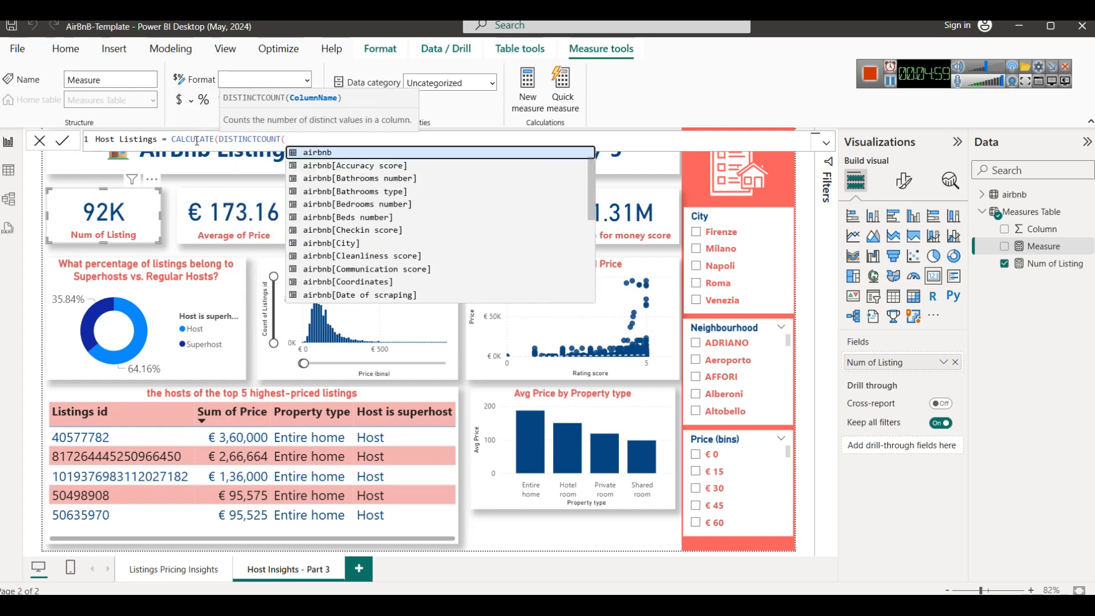
type("list")
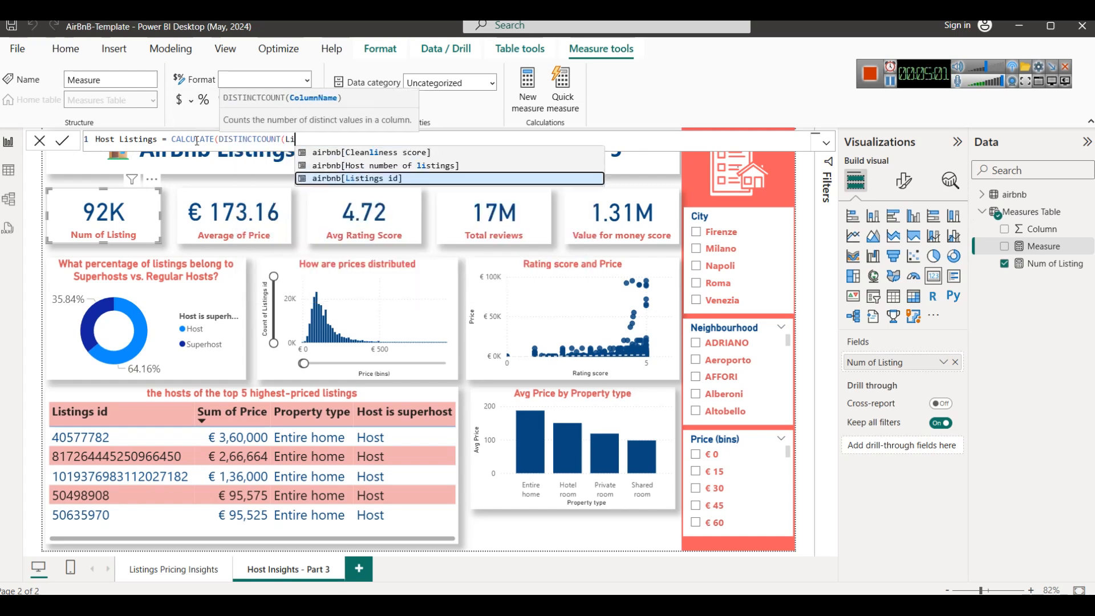
key("Tab")
type(")")
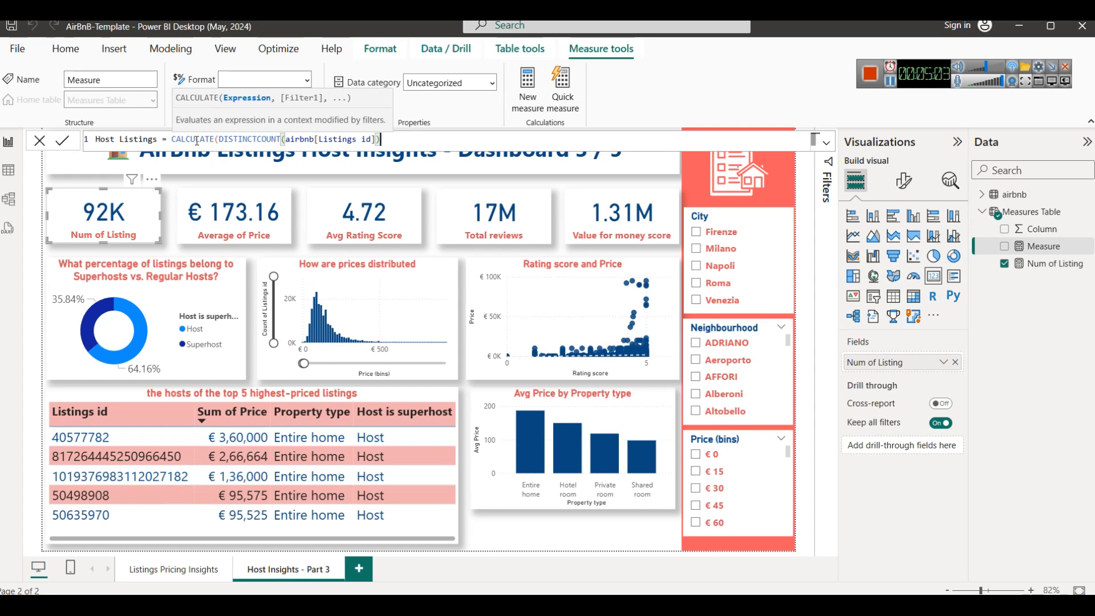
Complete the Host Listings formula with the filter airbnb[Host is superhost] = "Host" and commit it.
type(", ")
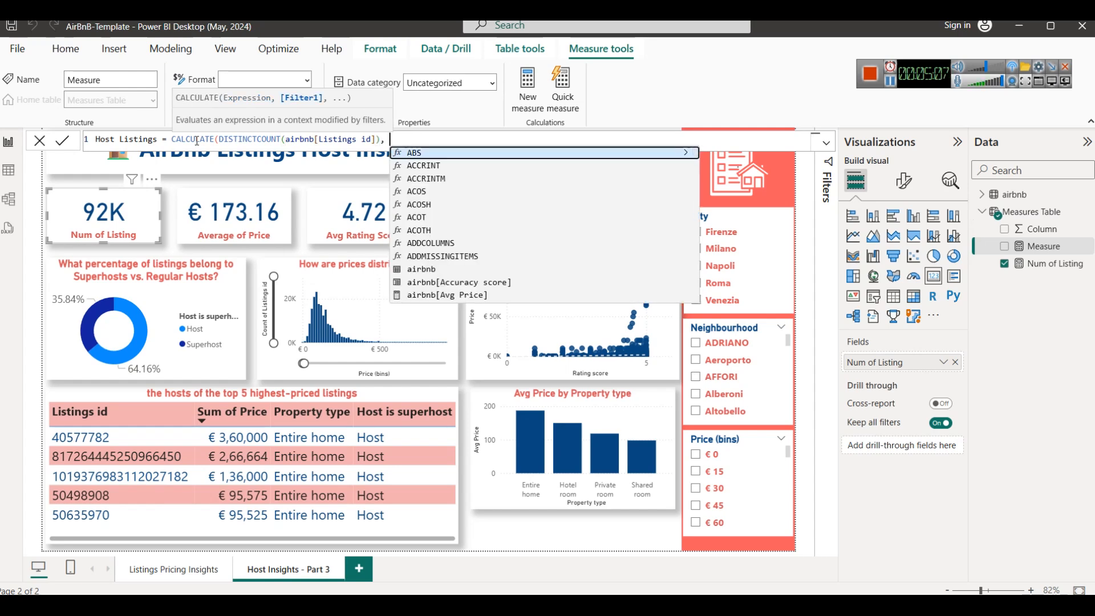
type("ai")
key("Down")
key("Down")
key("Down")
key("Down")
key("Down")
key("Down")
key("Down")
key("Down")
key("Down")
key("Down")
key("Down")
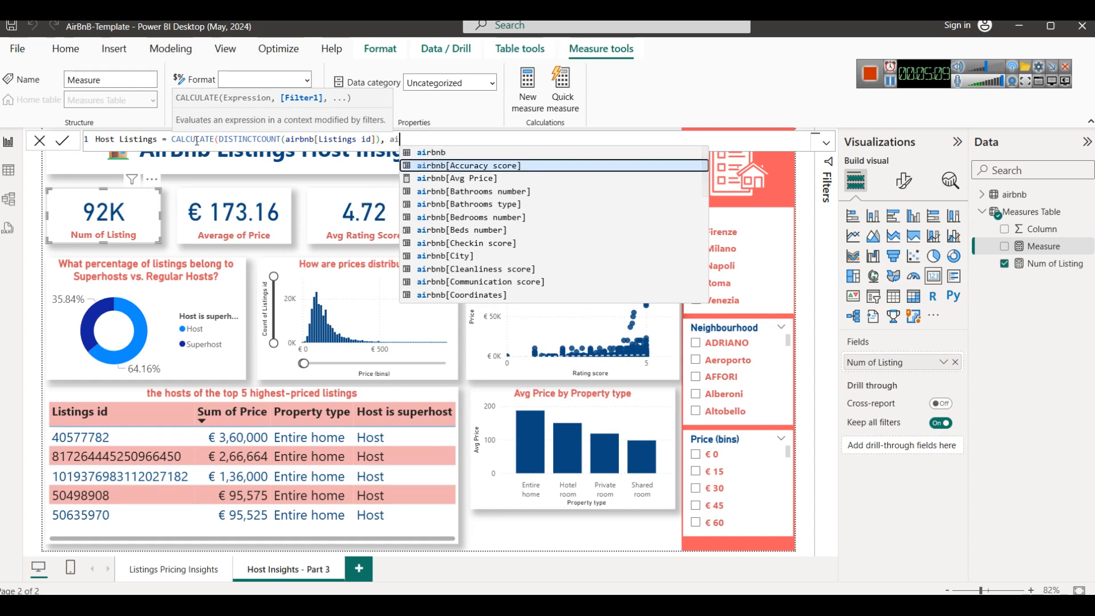
key("Down")
key("Down")
key("Down")
key("Down")
key("Down")
key("Down")
key("Down")
key("Down")
key("Down")
key("Down")
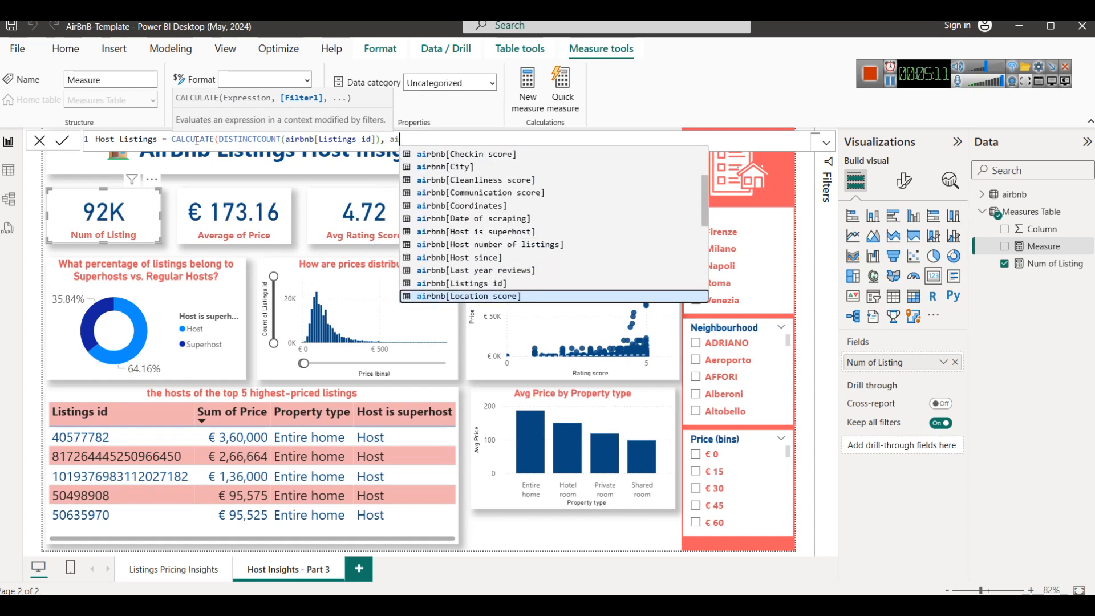
key("Down")
key("Down")
key("Down")
key("Down")
key("Down")
key("Down")
key("Down")
key("Down")
key("Down")
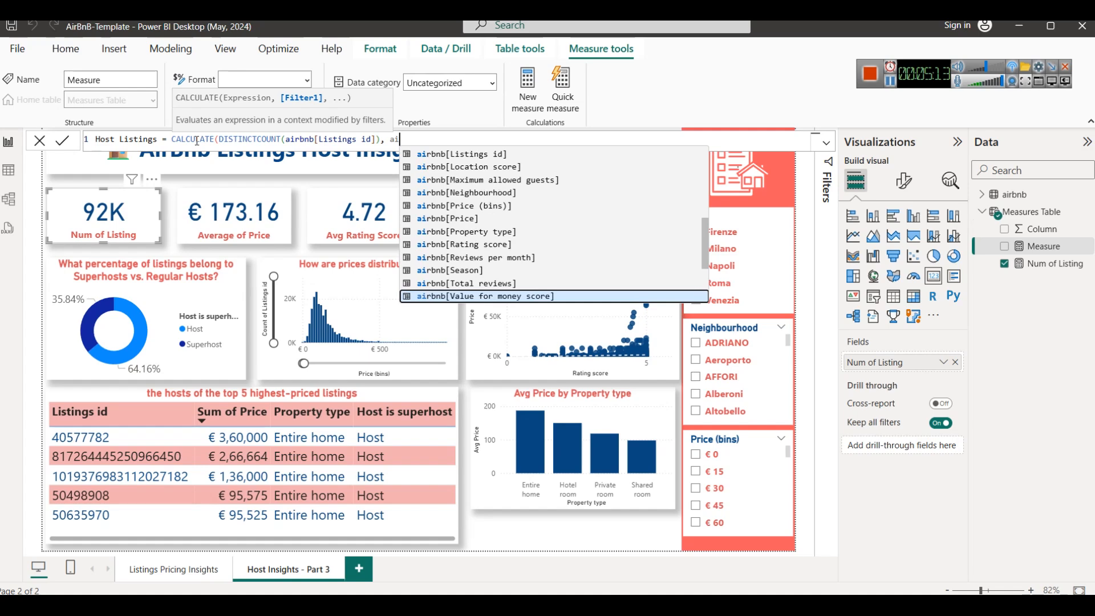
key("Up")
key("Up")
key("Up")
key("Up")
key("Up")
key("Up")
key("Up")
key("Up")
key("Up")
key("Up")
key("Up")
key("Up")
key("Up")
key("Up")
key("Up")
key("Up")
key("Up")
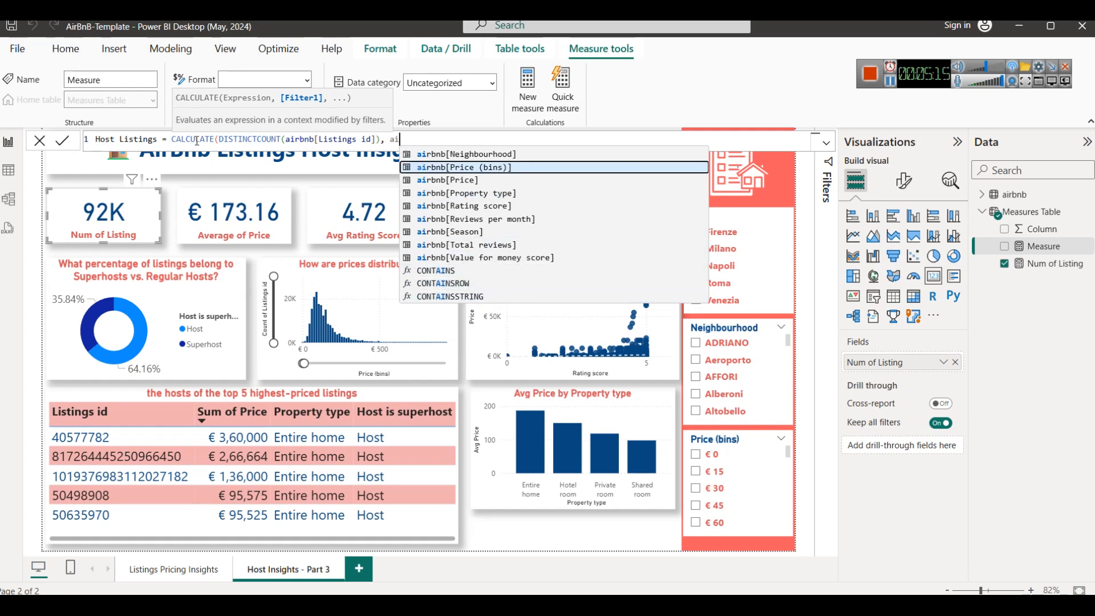
key("Tab")
type("= \"Host\")")
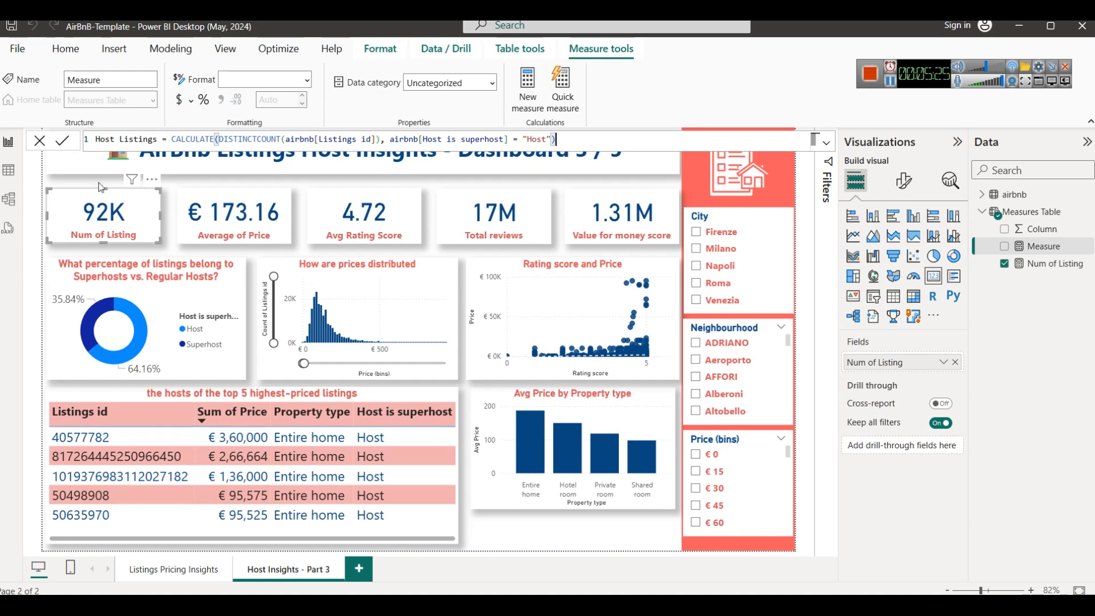
left_click(64, 142)
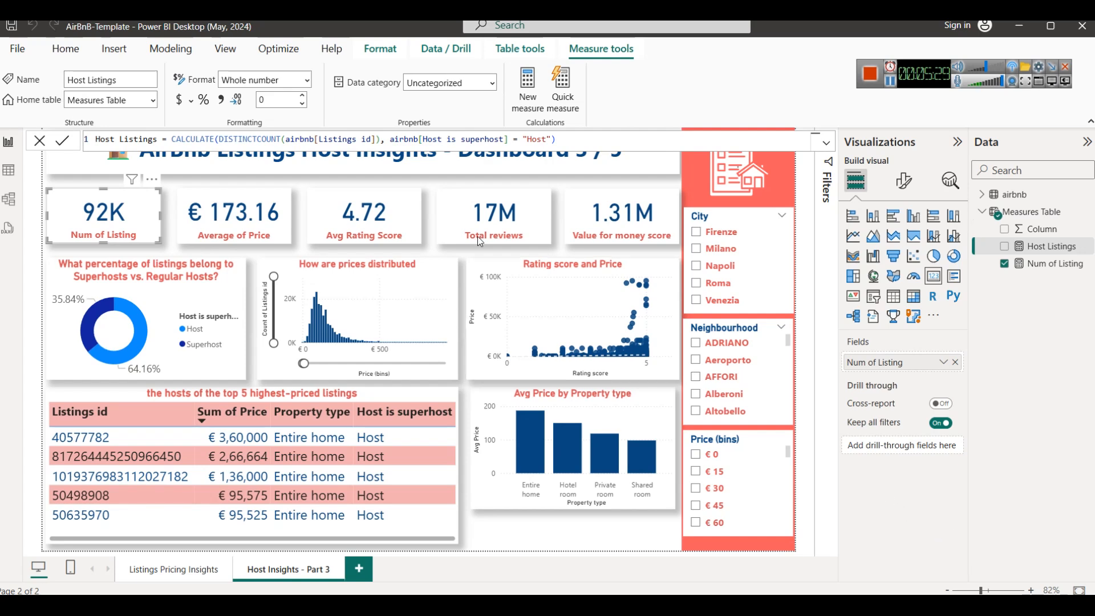
Replace Total reviews with the Host Listings measure in the fourth KPI card.
left_click(505, 205)
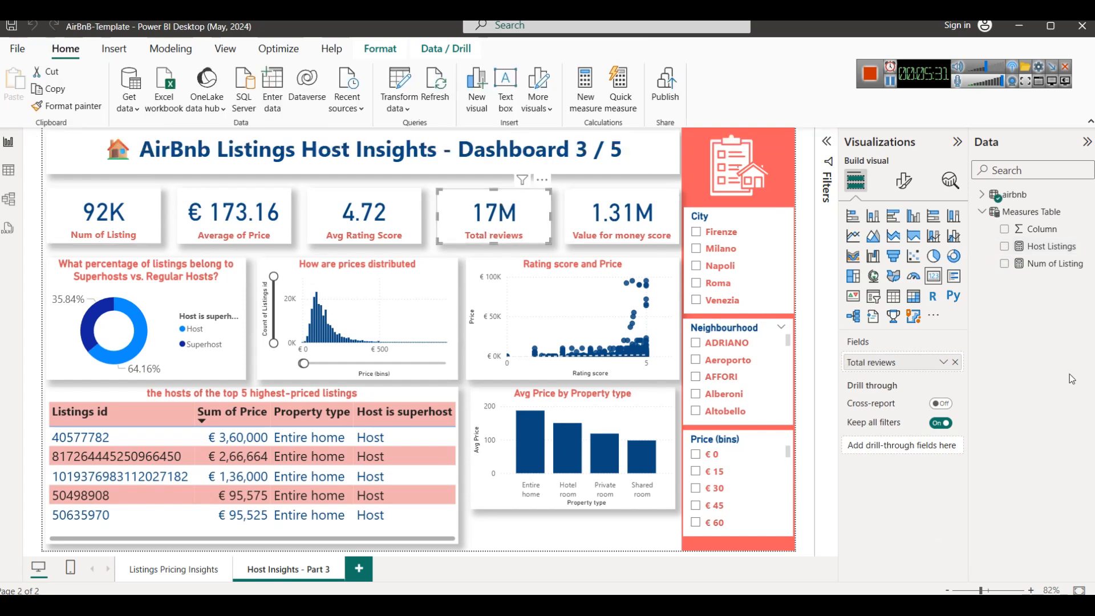
left_click(958, 363)
left_click(1030, 250)
left_click_drag(1050, 246, 913, 363)
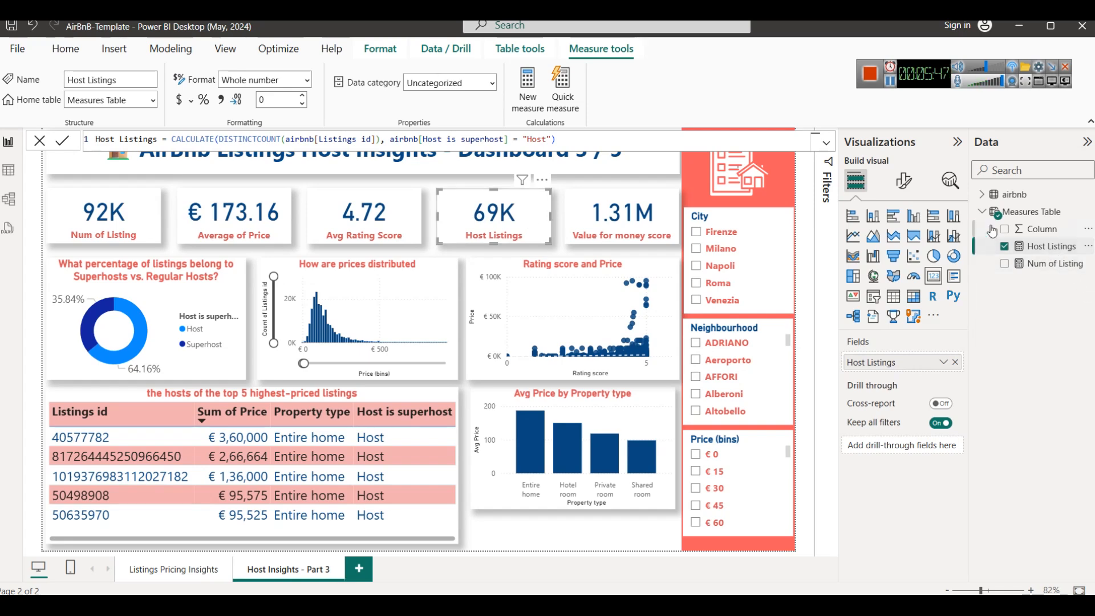
Copy the Host Listings formula into a new measure in Measures Table and rename it "SuperHost Listings".
left_click(604, 138)
key("ctrl+a")
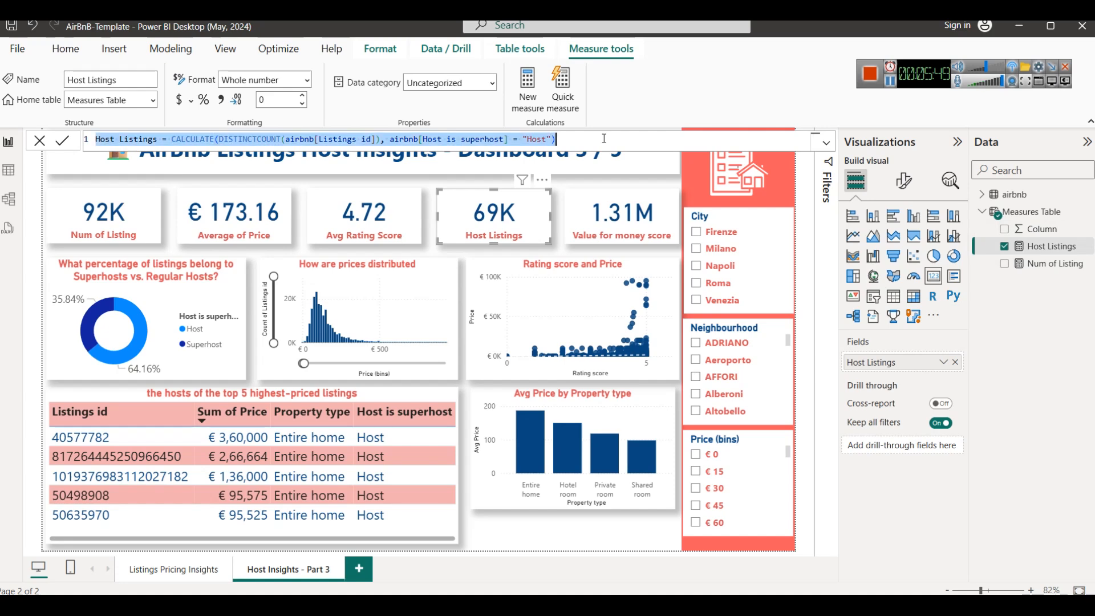
right_click(1024, 216)
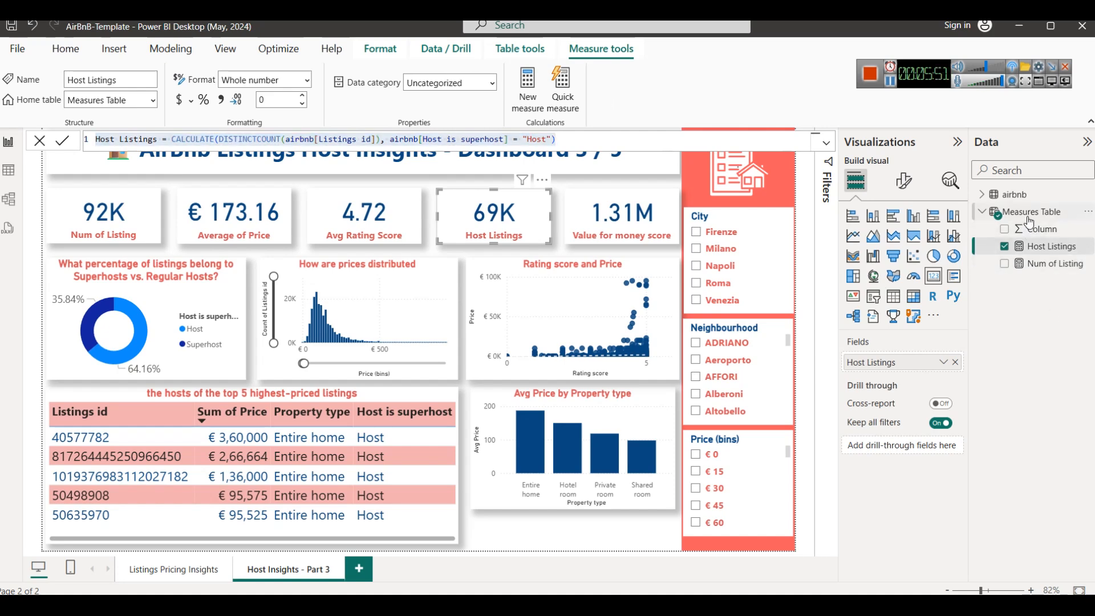
left_click(970, 241)
key("ctrl+v")
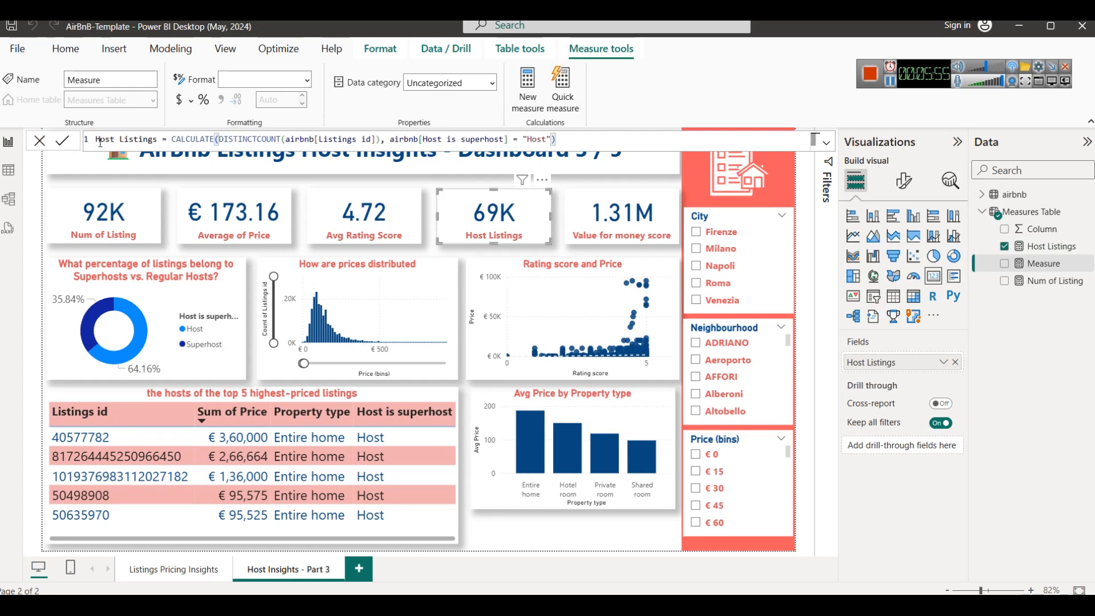
left_click_drag(100, 140, 95, 140)
left_click(96, 142)
type("Super")
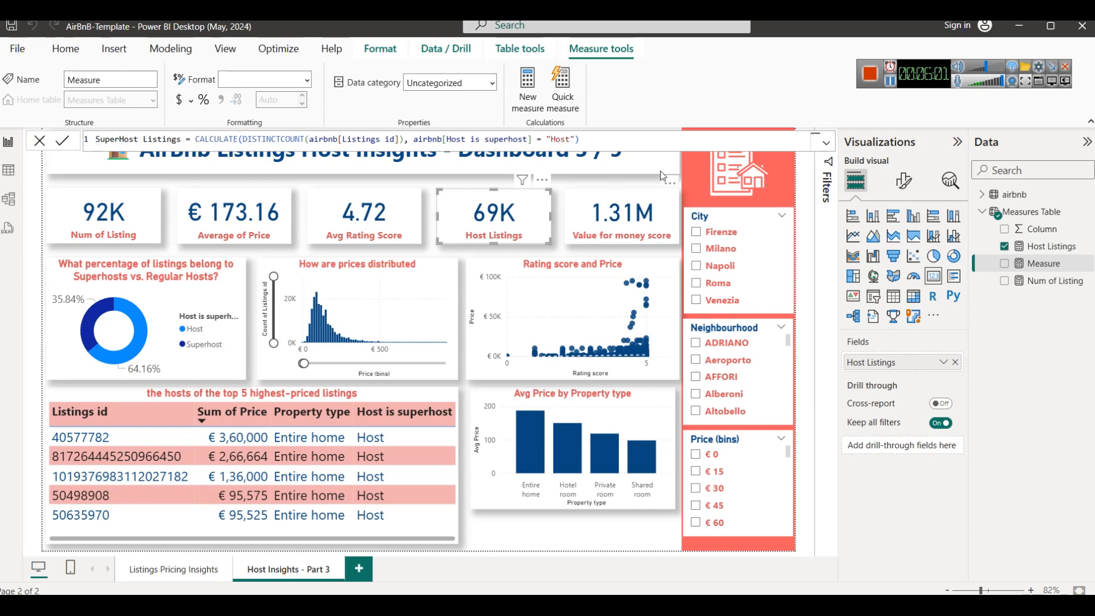
Change the SuperHost Listings filter value to "Superhost" and commit the formula.
left_click(552, 139)
type("Super")
key("Delete")
type("h")
key("End")
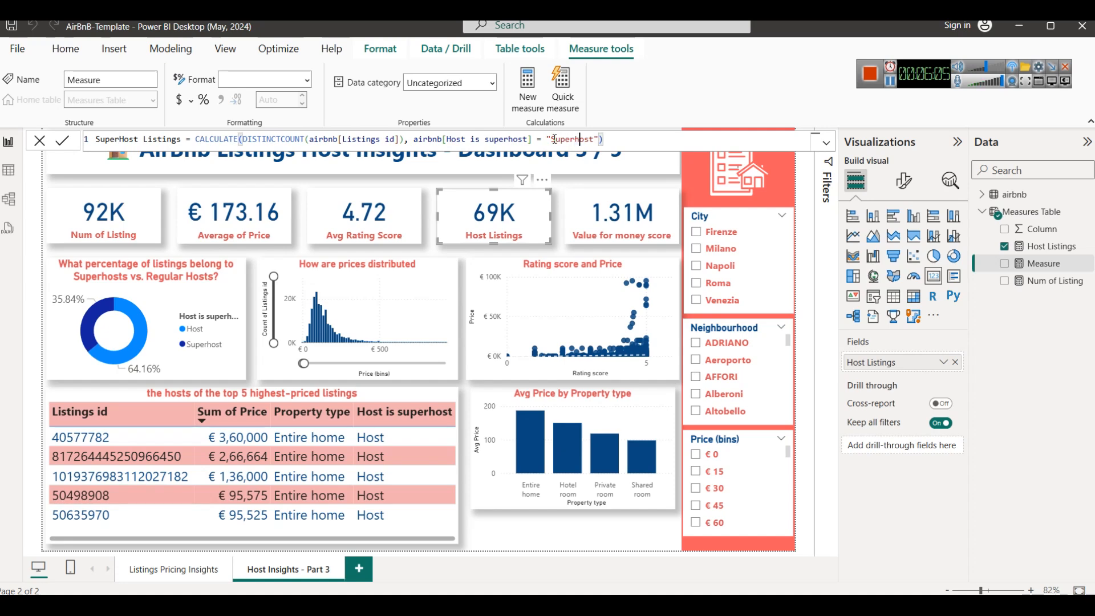
left_click(62, 139)
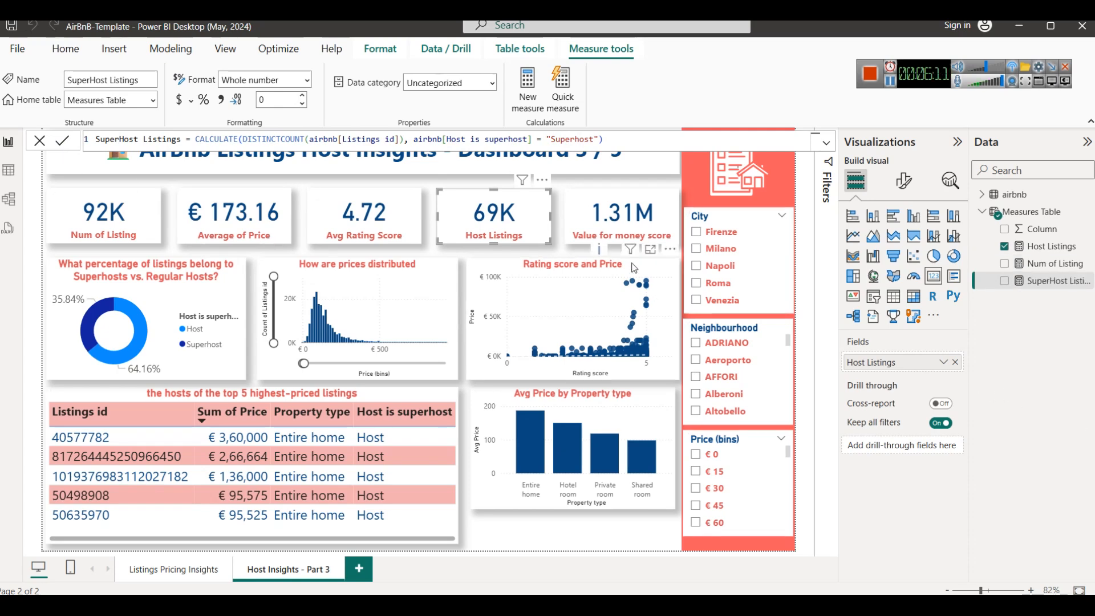
Replace Value for money score with the SuperHost Listings measure in the fifth KPI card.
left_click(607, 247)
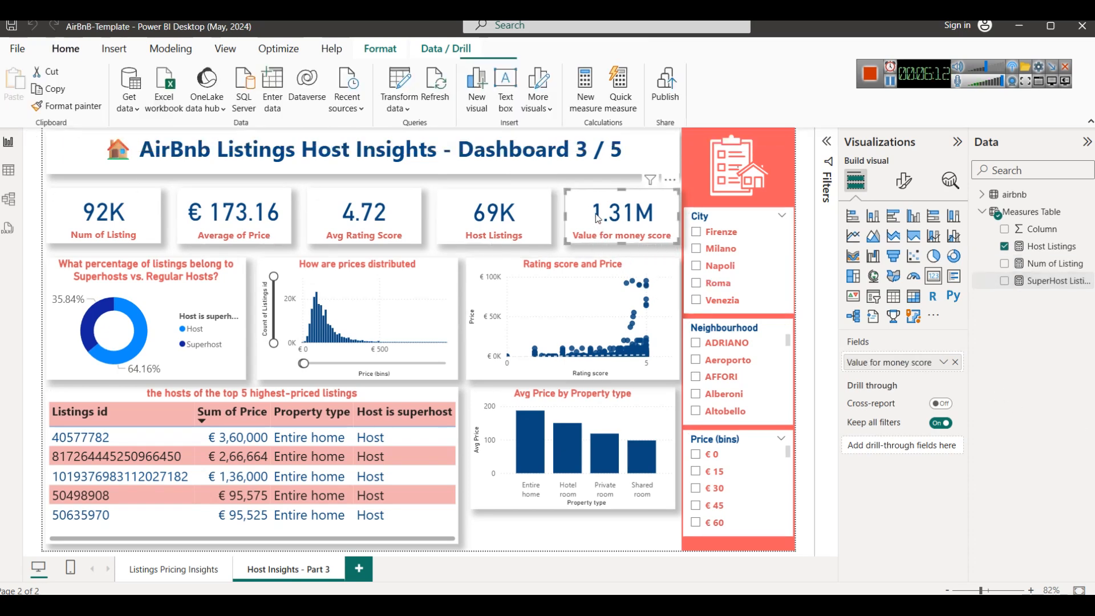
left_click(955, 362)
left_click_drag(1053, 281, 890, 365)
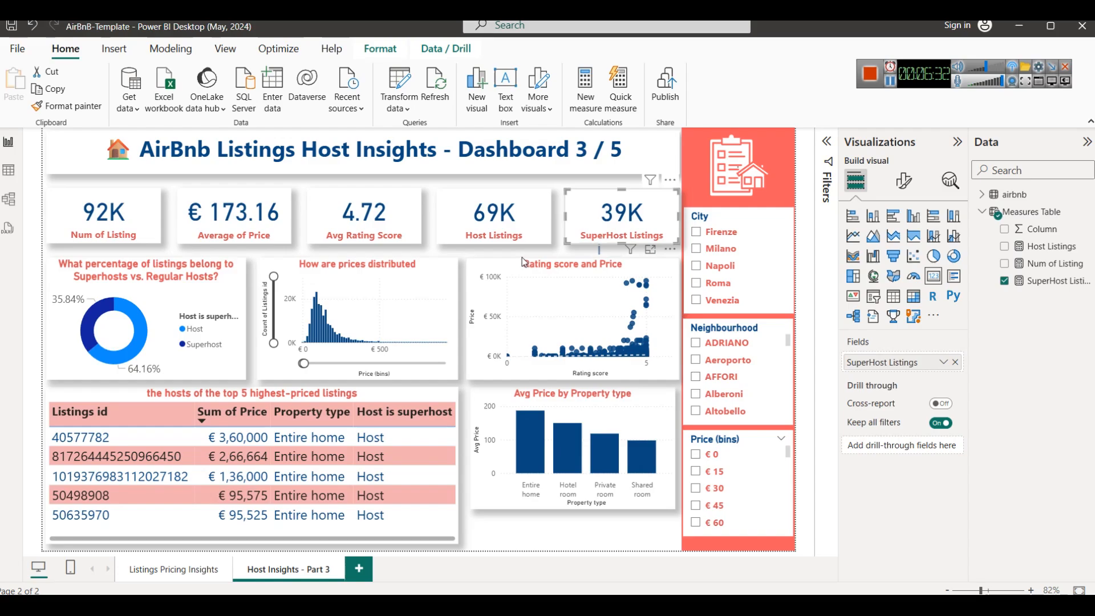
Switch to Notepad and compare the Host Insights questions in Listings Overview.txt with the dashboard's cards and visuals.
left_click(893, 85)
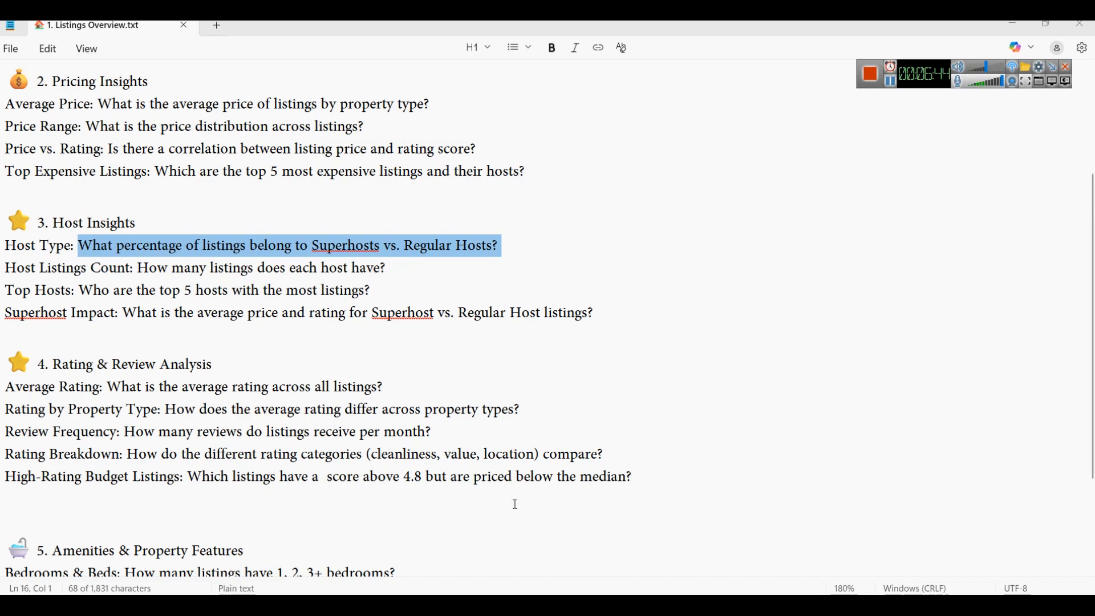
key("alt+Tab")
left_click(483, 215)
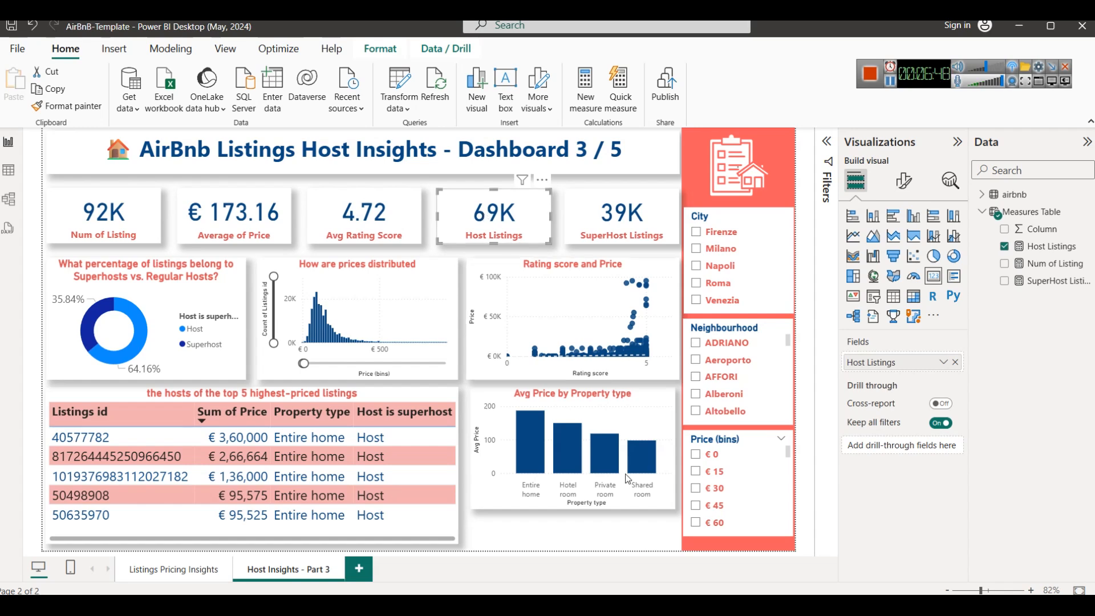
key("alt+Tab")
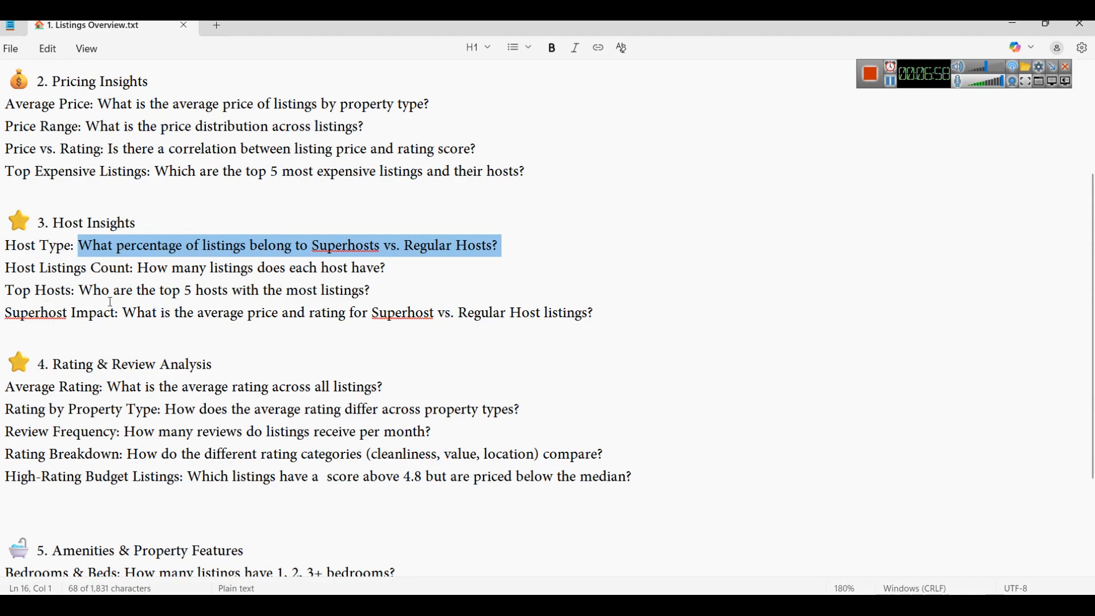
key("alt+Tab")
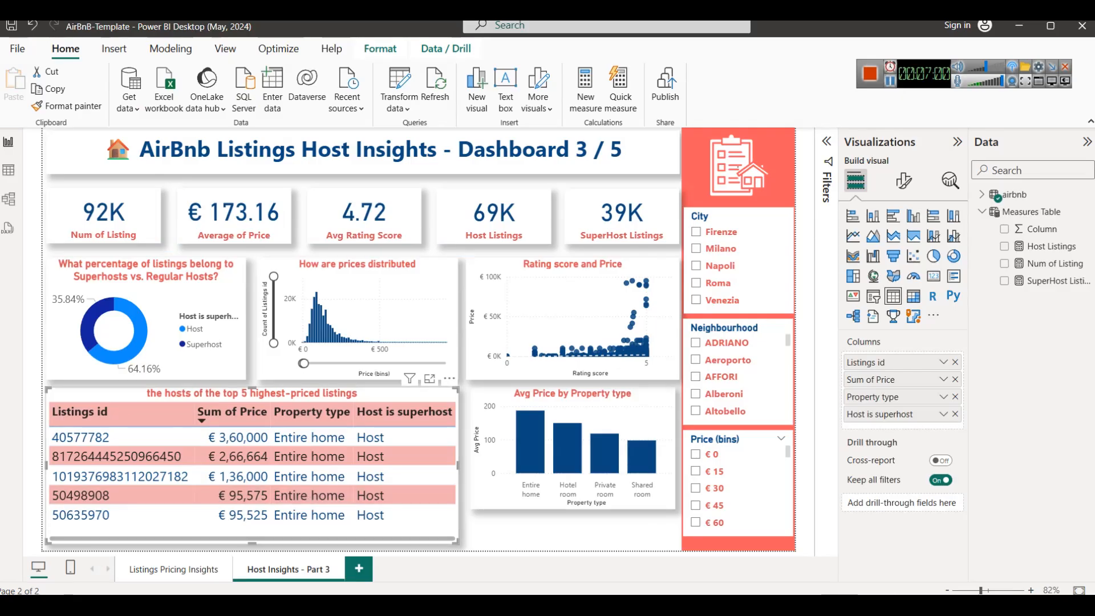
key("alt+Tab")
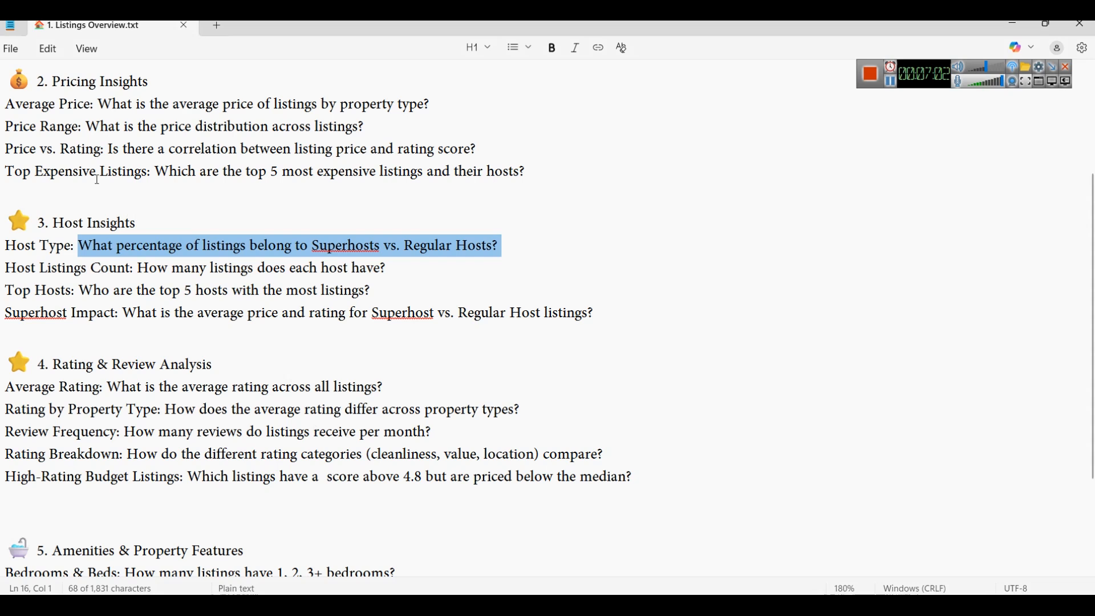
Review the Host Insights questions in Listings Overview.txt again against the dashboard, and return to the Power BI report.
scroll(107, 176, "up", 1)
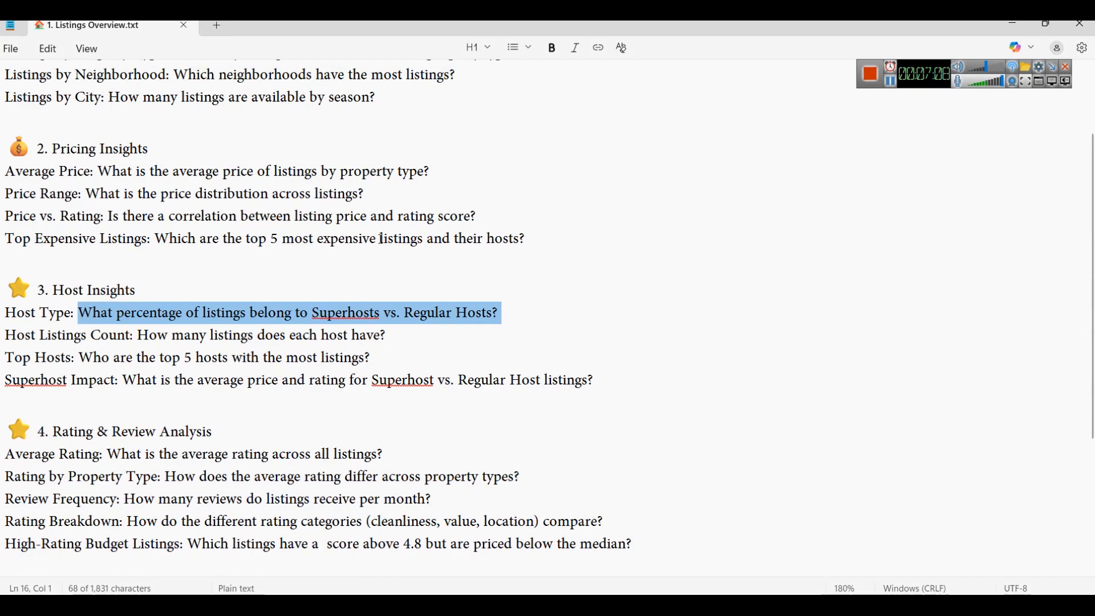
key("alt+Tab")
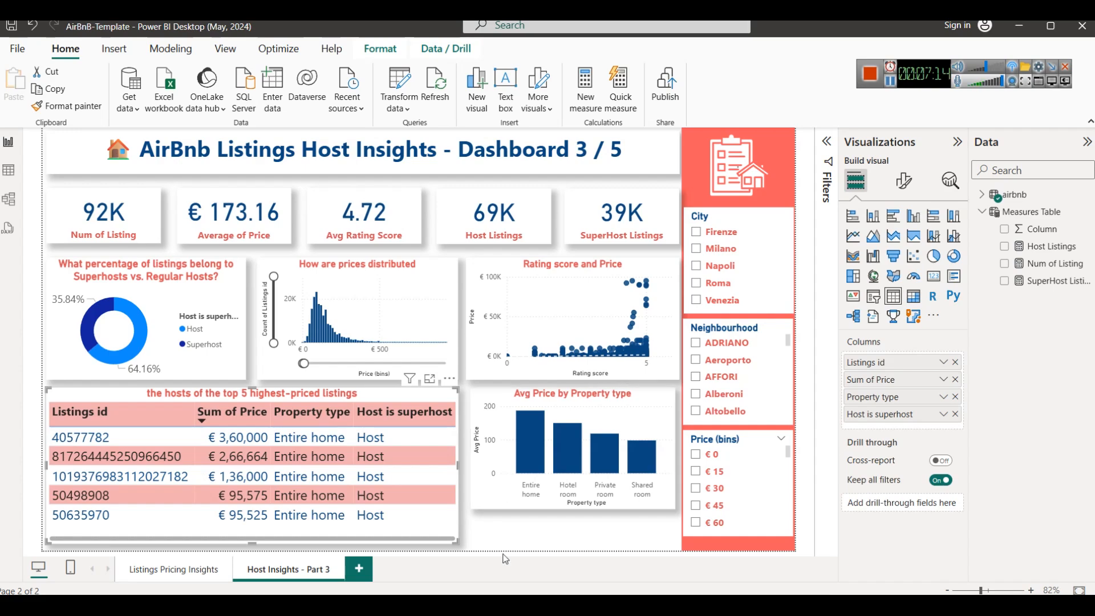
key("alt+Tab")
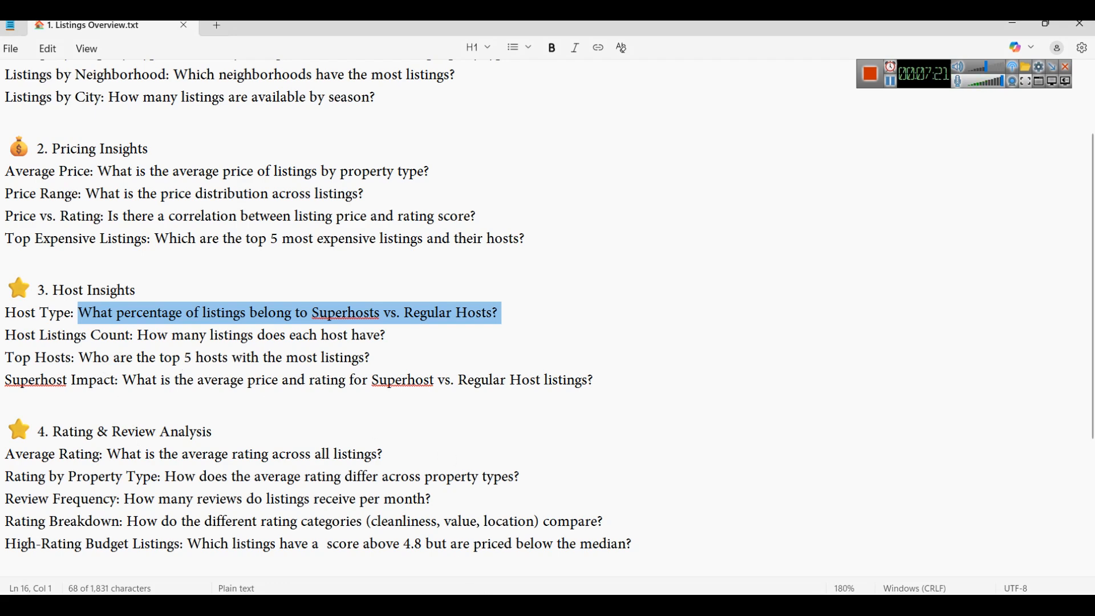
key("alt+Tab")
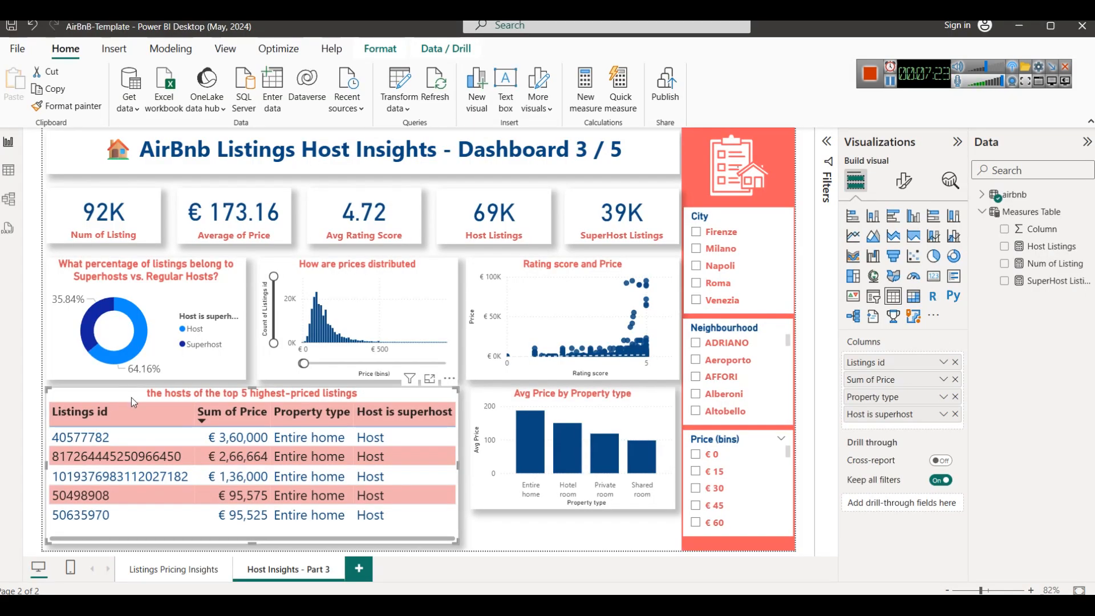
Remove Sum of Price, Property type and Host is superhost from the listings table, and clear its top 5 filter on Listings id.
left_click(956, 380)
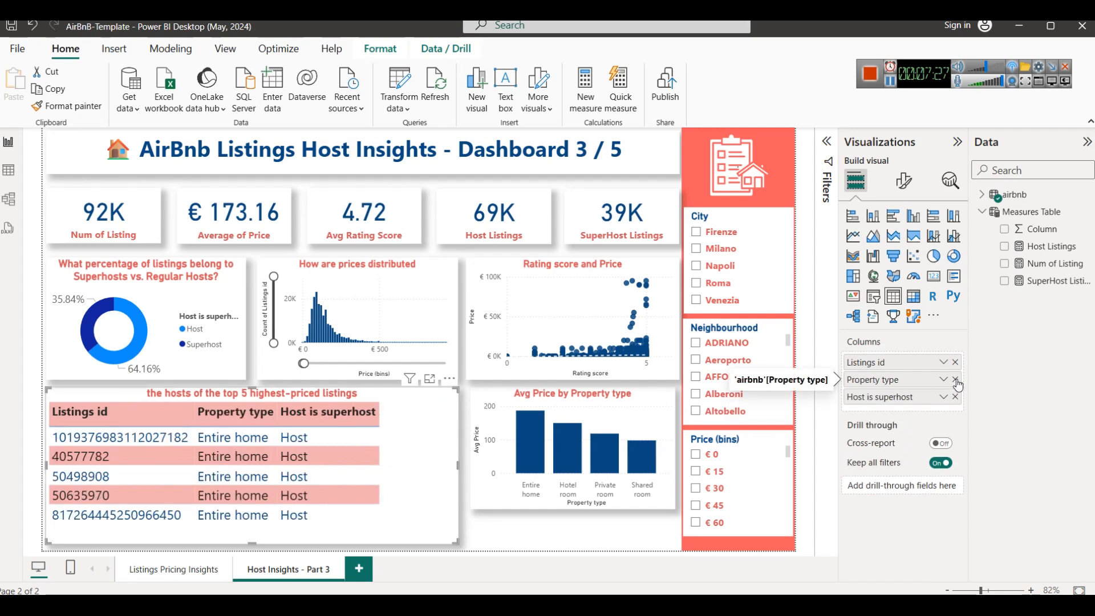
left_click(956, 380)
left_click(956, 379)
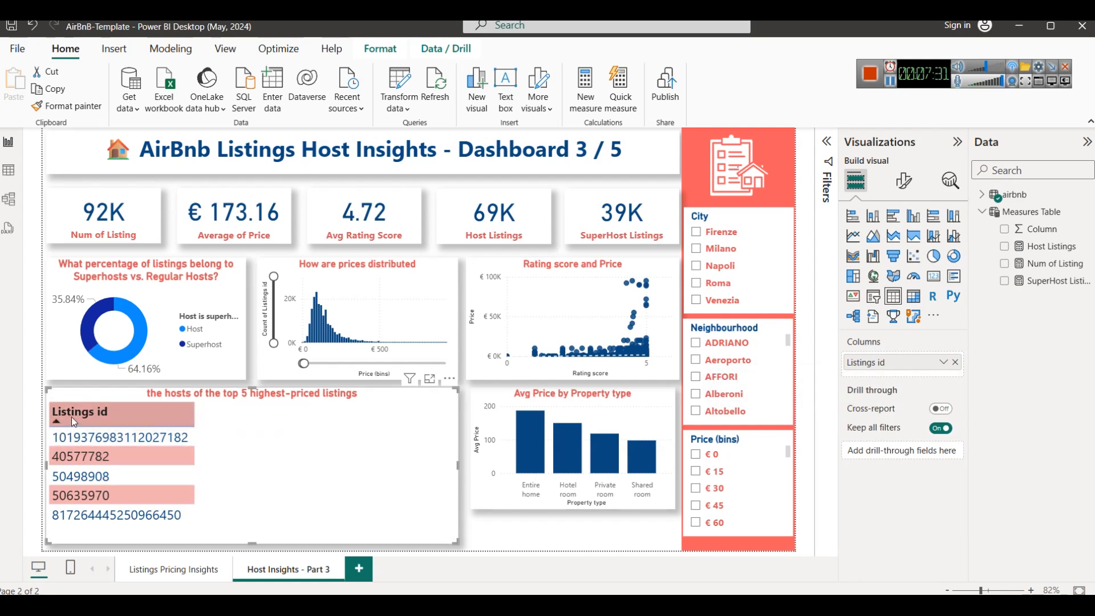
left_click(824, 201)
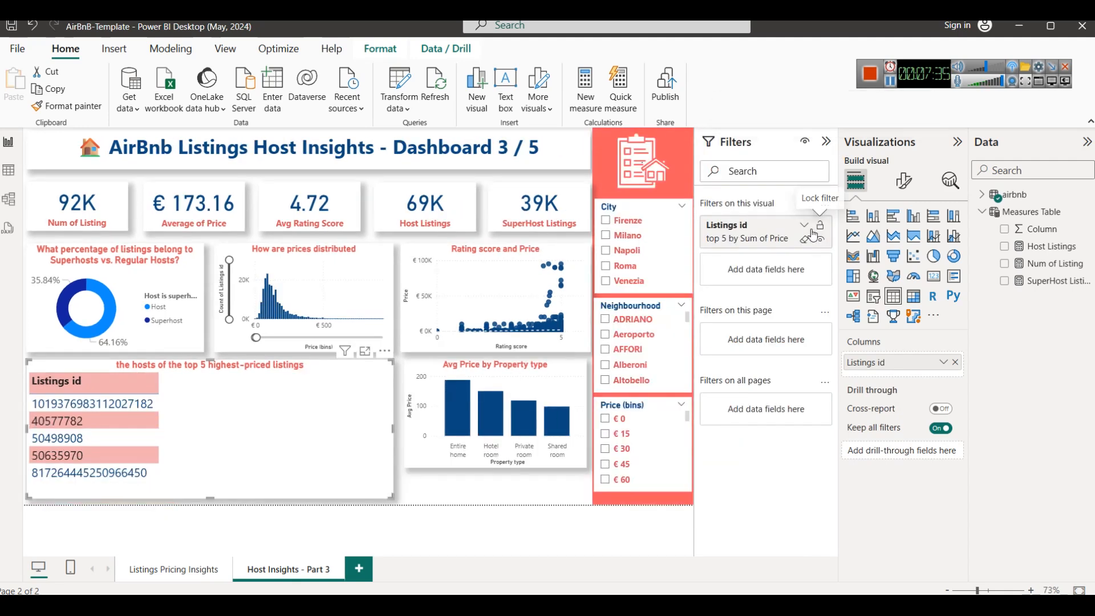
left_click(810, 240)
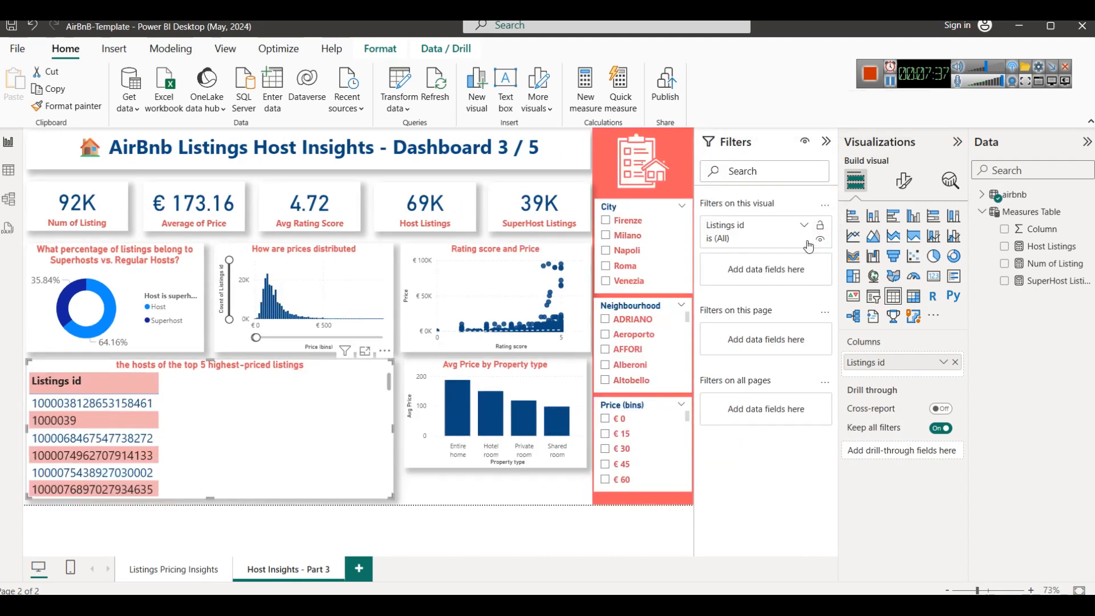
scroll(158, 438, "down", 5)
scroll(158, 438, "up", 5)
Try a second Listings id column from the airbnb table summarized as Count (Distinct), and remove it.
left_click(981, 195)
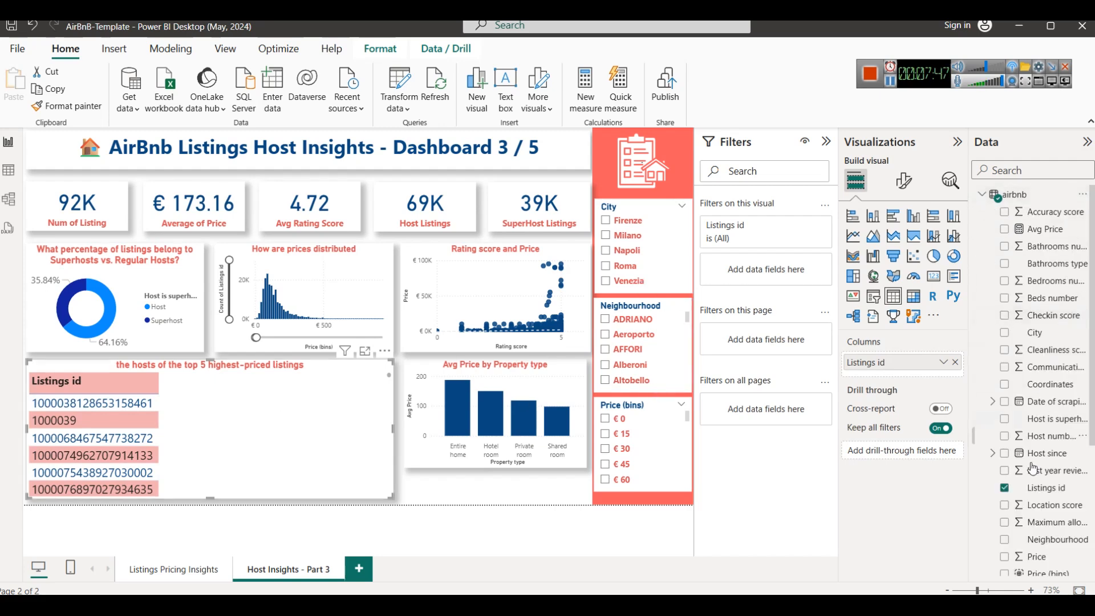
left_click_drag(1033, 489, 884, 372)
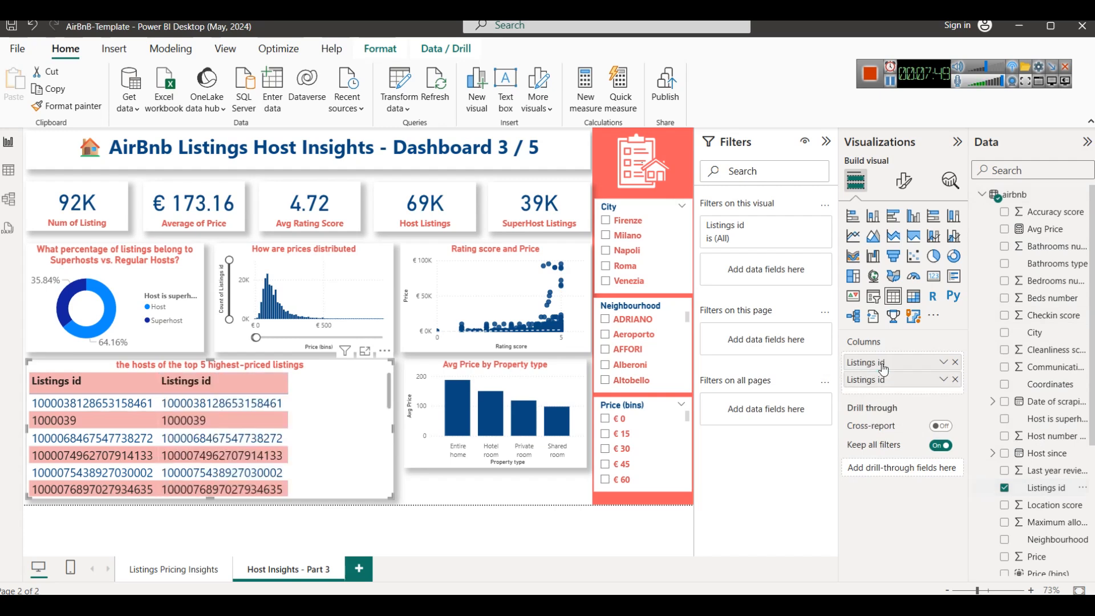
left_click(944, 380)
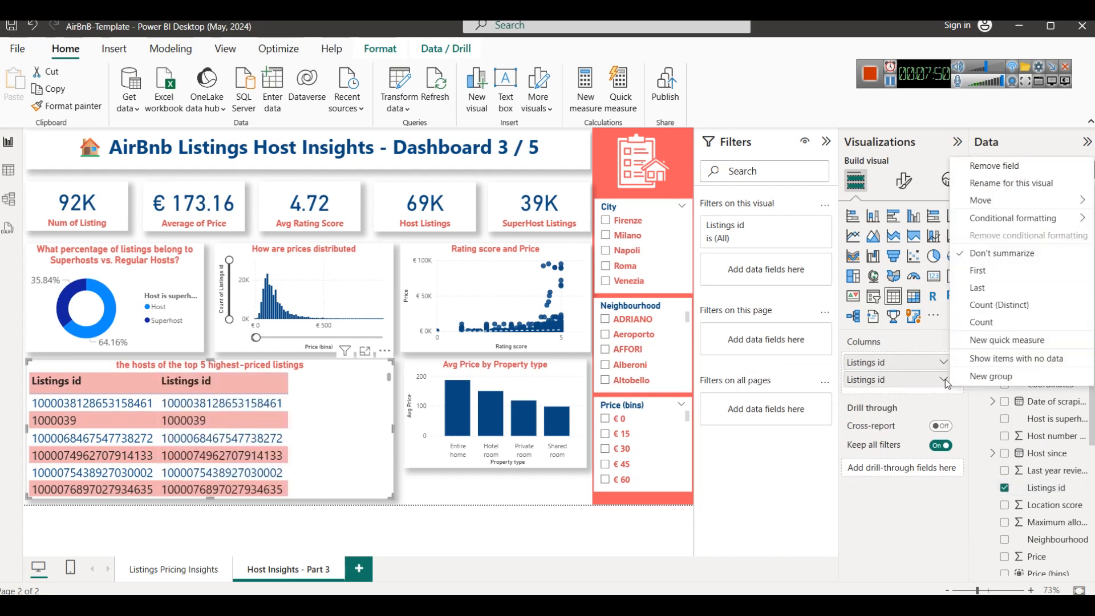
left_click(1012, 307)
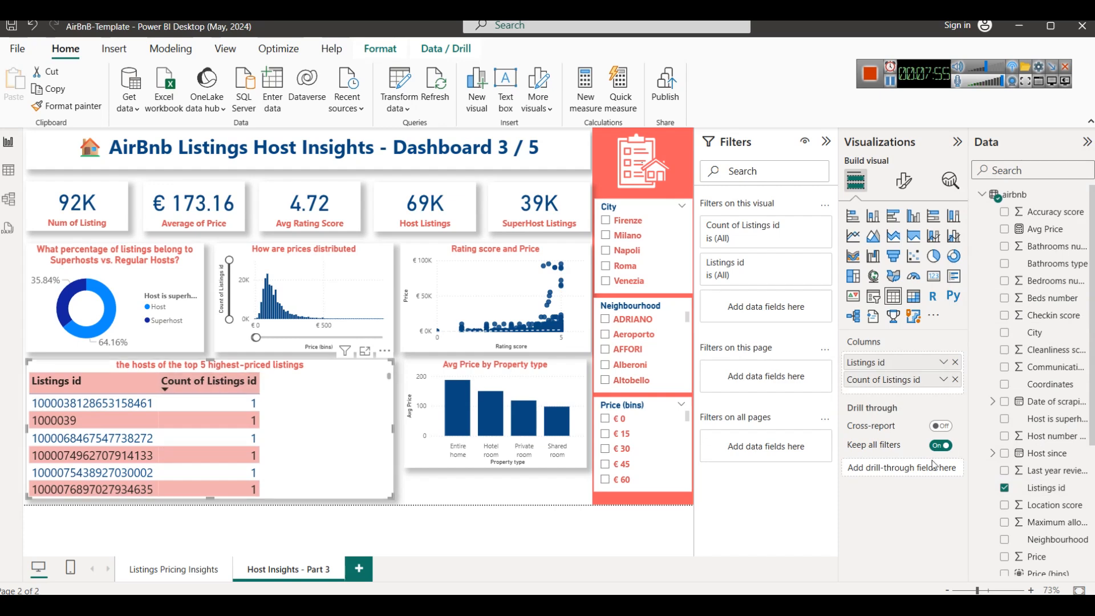
left_click(956, 379)
Add Listings id to the listings table a second time and summarize it as Count.
left_click_drag(1047, 488, 902, 368)
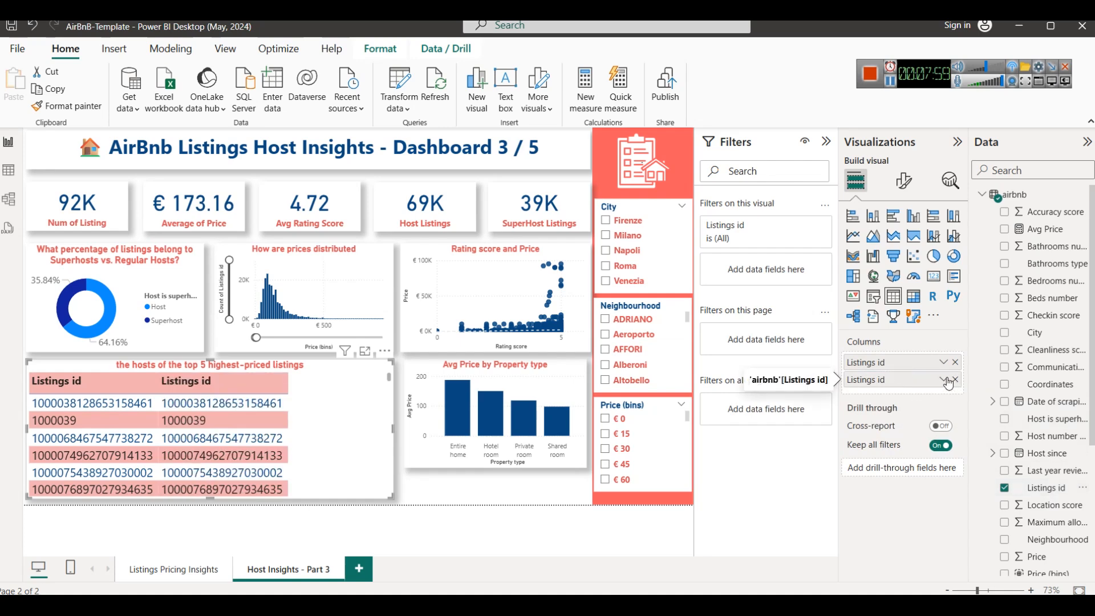
left_click(945, 379)
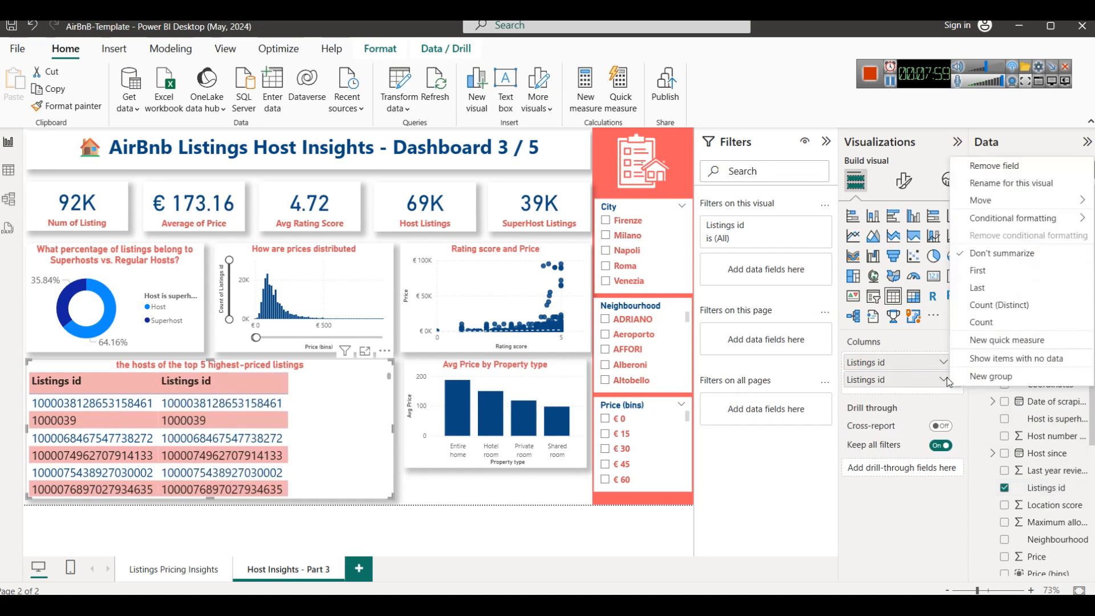
left_click(1006, 324)
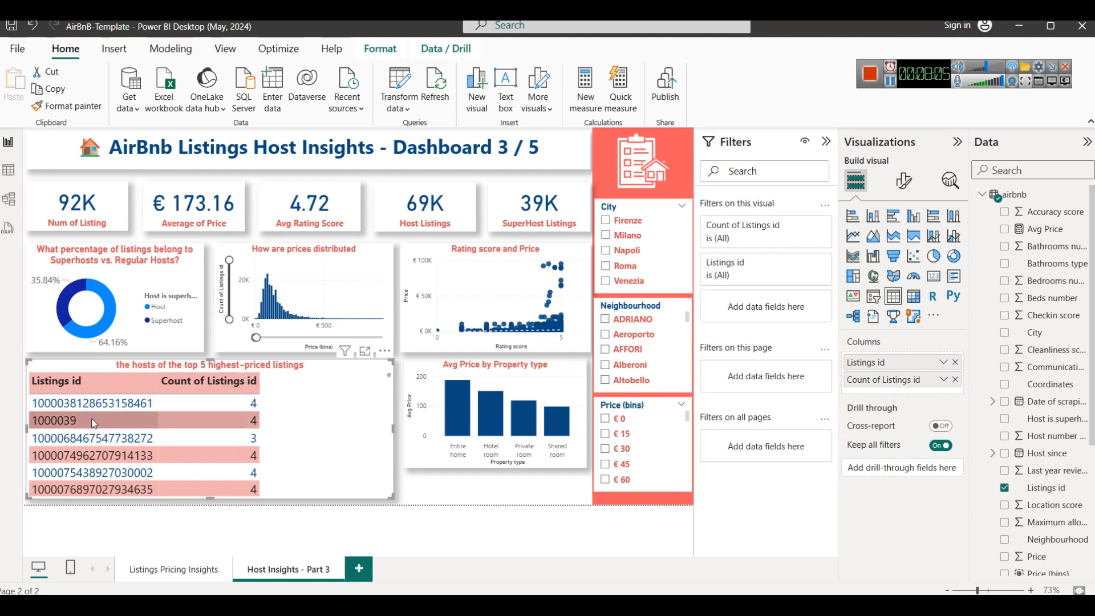
Examine the counts per Listings id throughout the table and check the available airbnb fields.
scroll(217, 421, "down", 5)
scroll(217, 420, "up", 5)
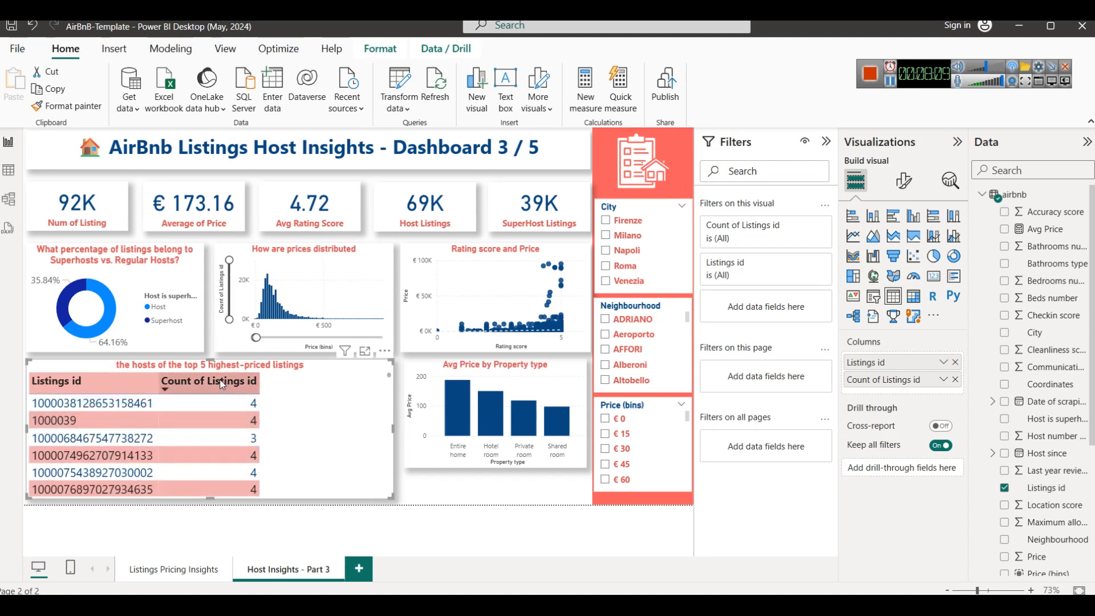
scroll(239, 418, "down", 3)
scroll(279, 414, "down", 10)
scroll(279, 414, "down", 3)
scroll(310, 423, "down", 3)
scroll(304, 428, "up", 15)
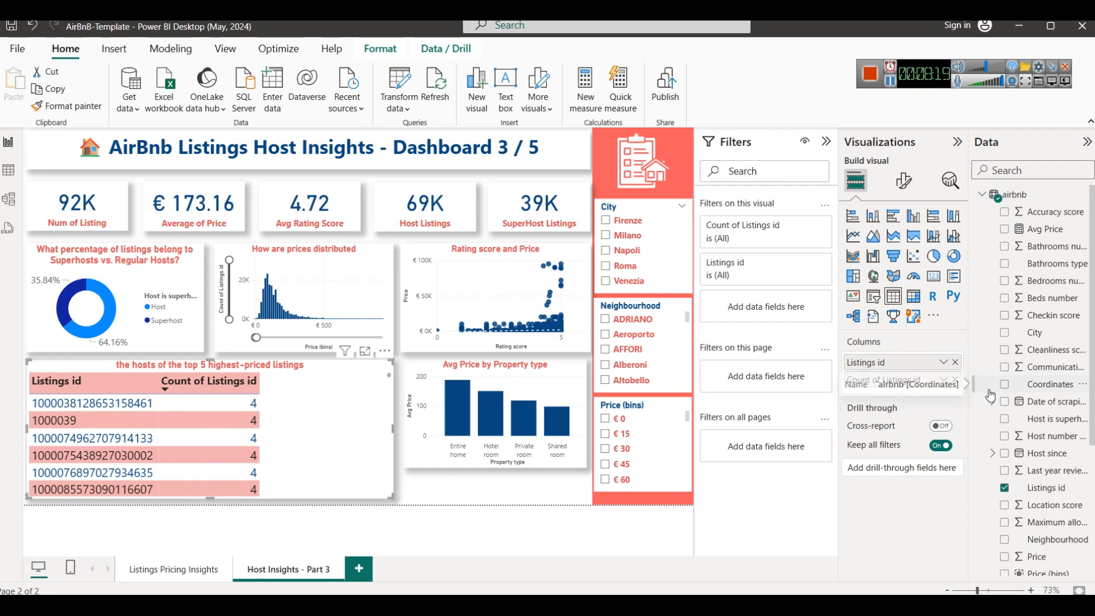
left_click_drag(1046, 453, 1070, 454)
scroll(1070, 457, "down", 3)
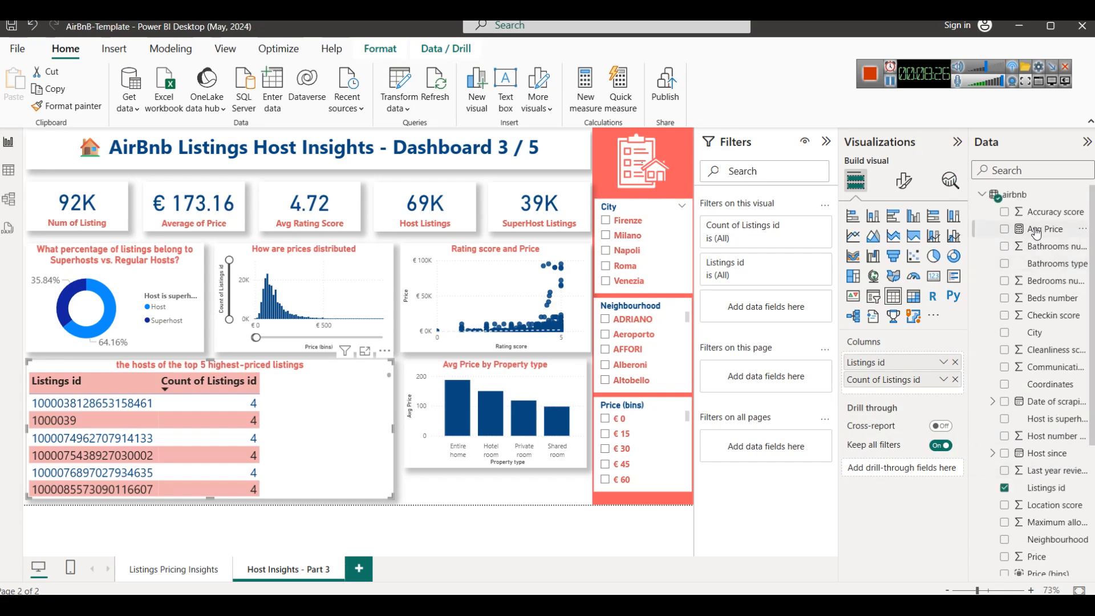
Add Avg Price and the Host Listings and SuperHost Listings measures as columns in the listings table.
left_click_drag(1034, 228, 939, 386)
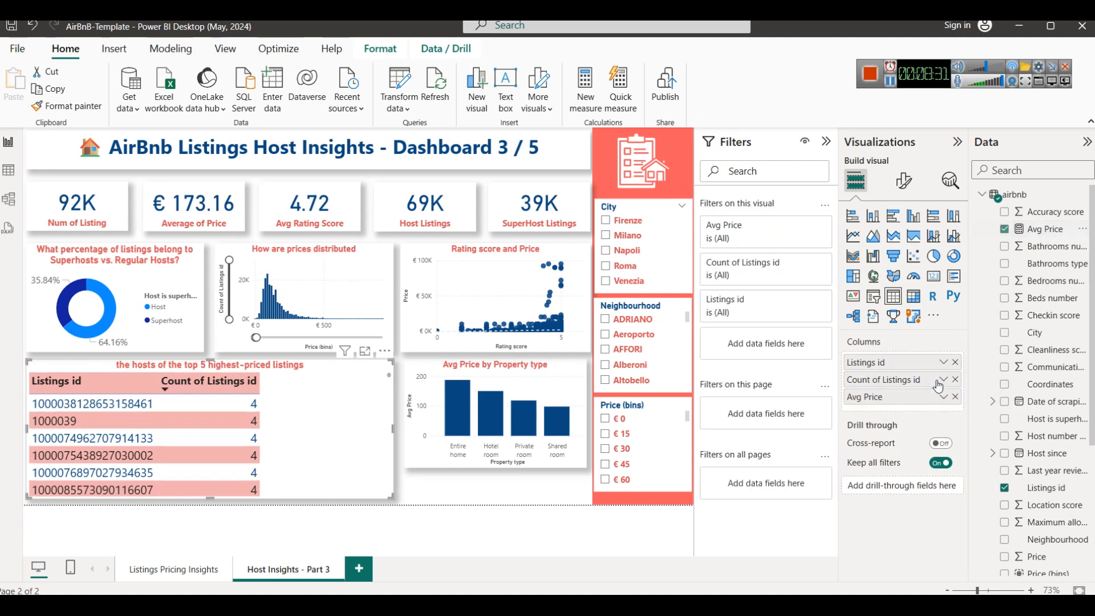
scroll(1055, 403, "down", 5)
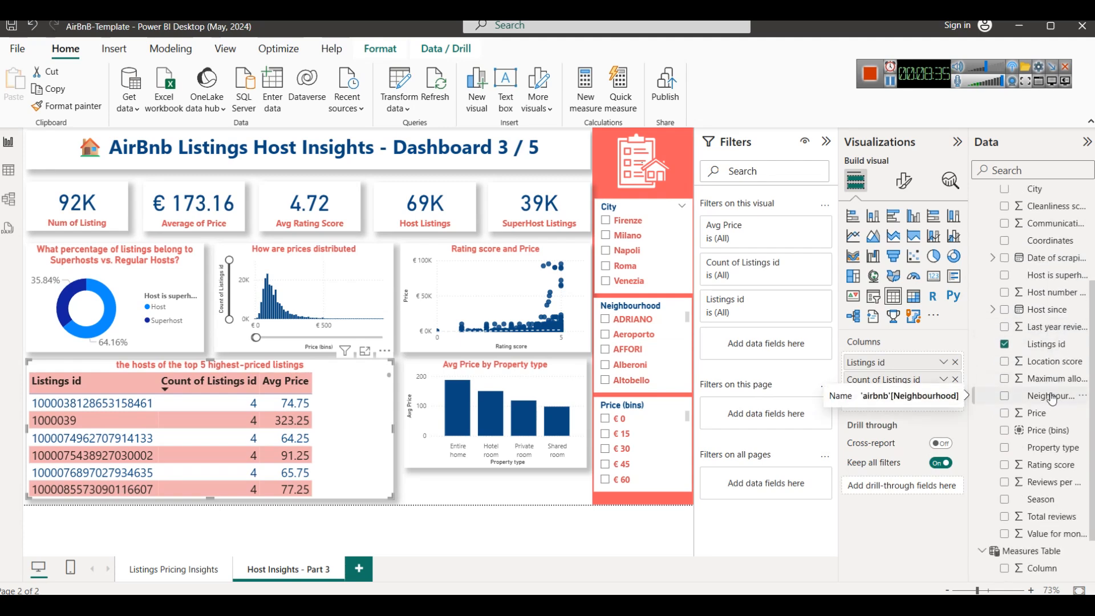
scroll(1040, 461, "down", 2)
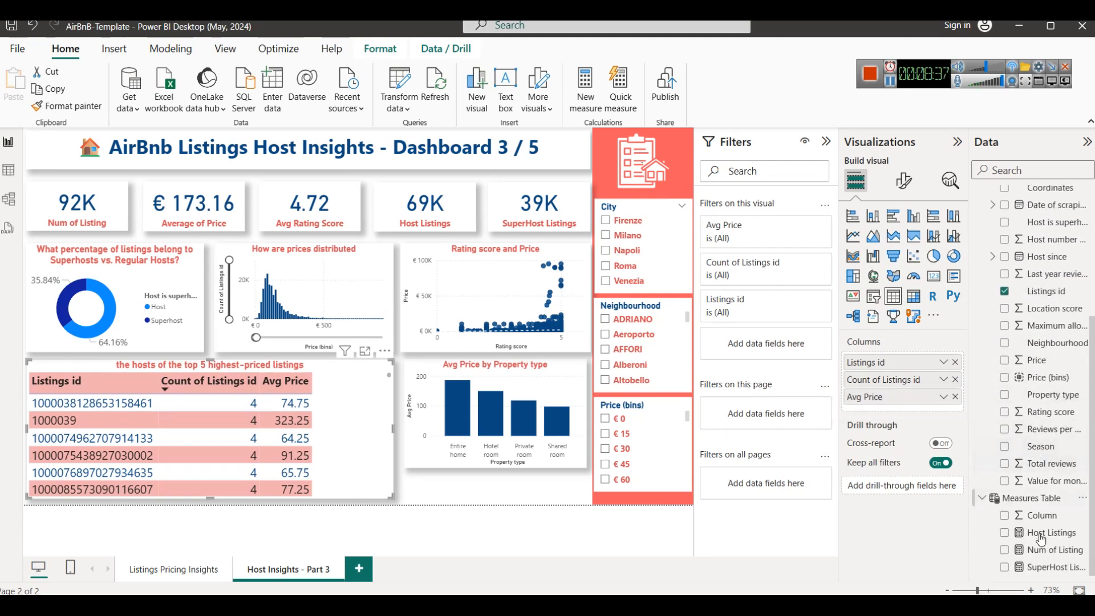
left_click_drag(1044, 539, 894, 407)
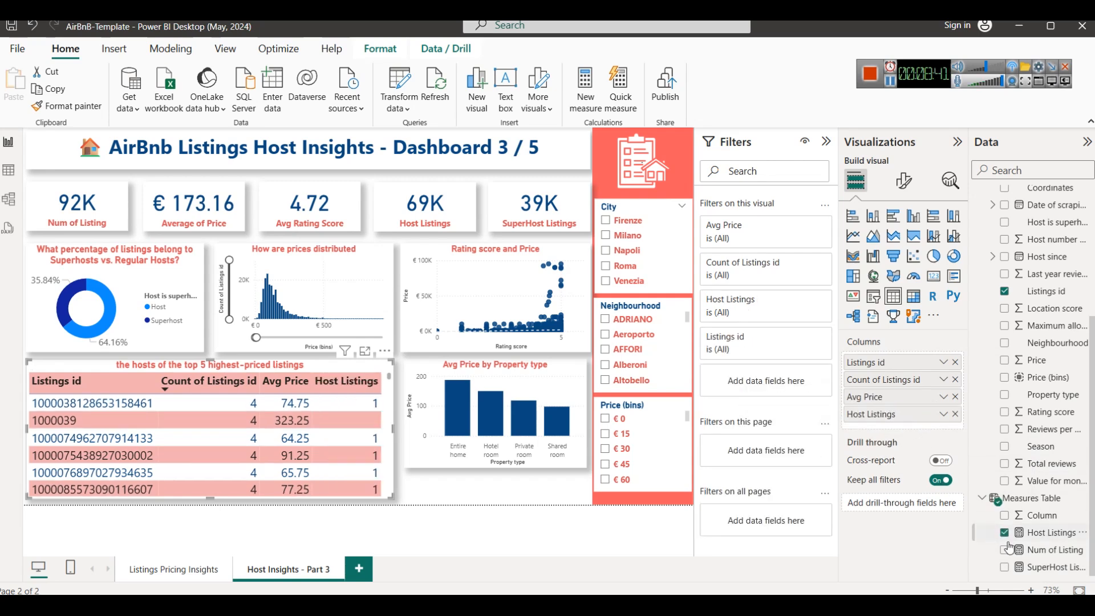
left_click_drag(1038, 568, 930, 465)
left_click_drag(888, 416, 890, 425)
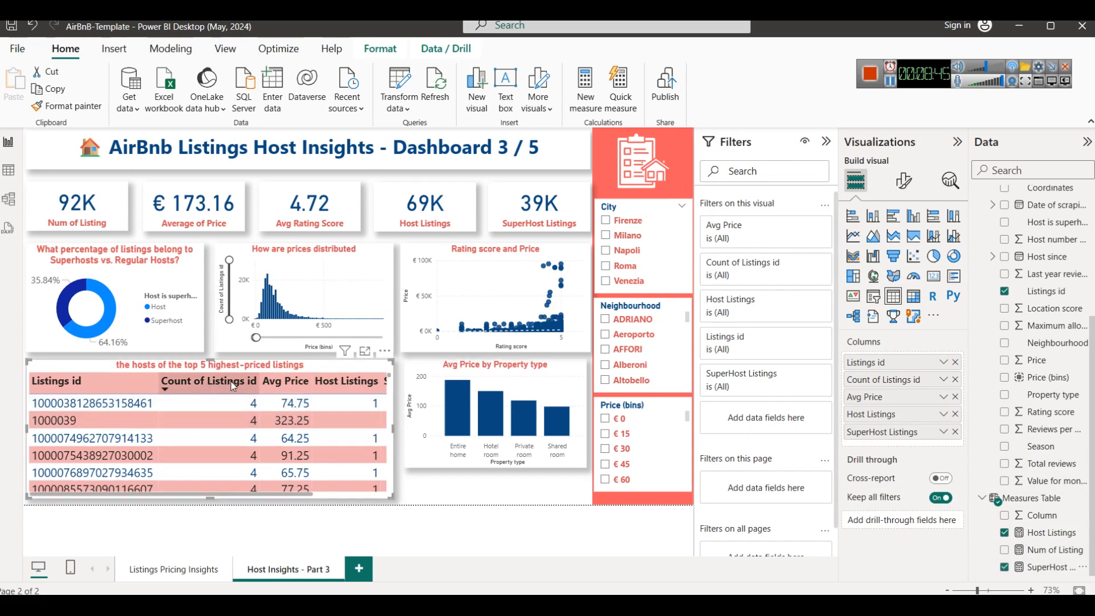
mouse_move(260, 380)
left_mouse_down()
mouse_move(151, 368)
mouse_move(273, 364)
left_mouse_up()
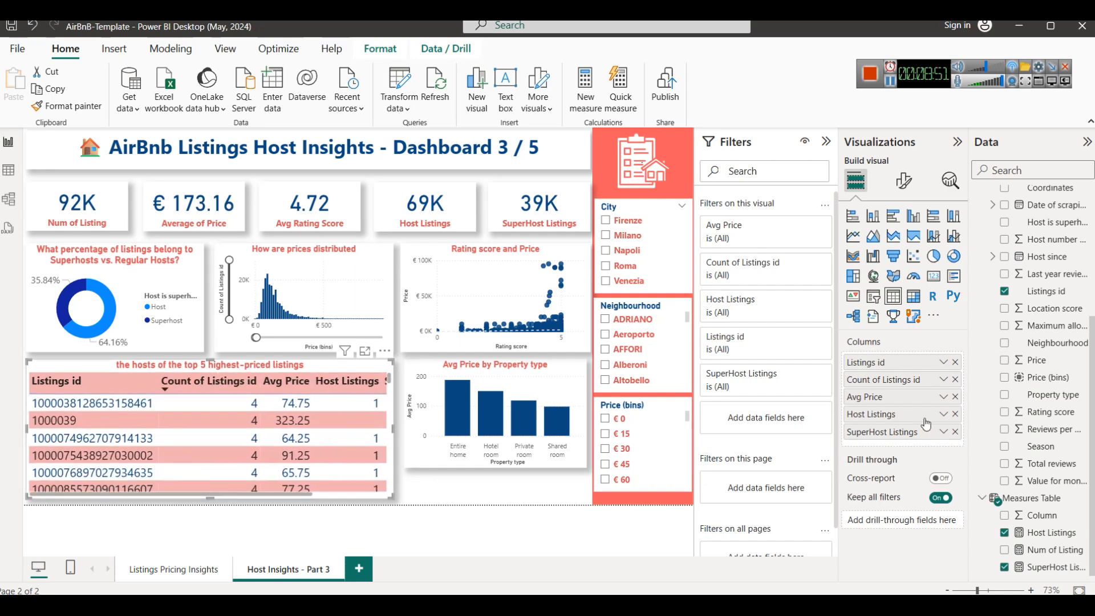
Remove Avg Price from the listings table and try a narrower Listings id column.
left_click(956, 396)
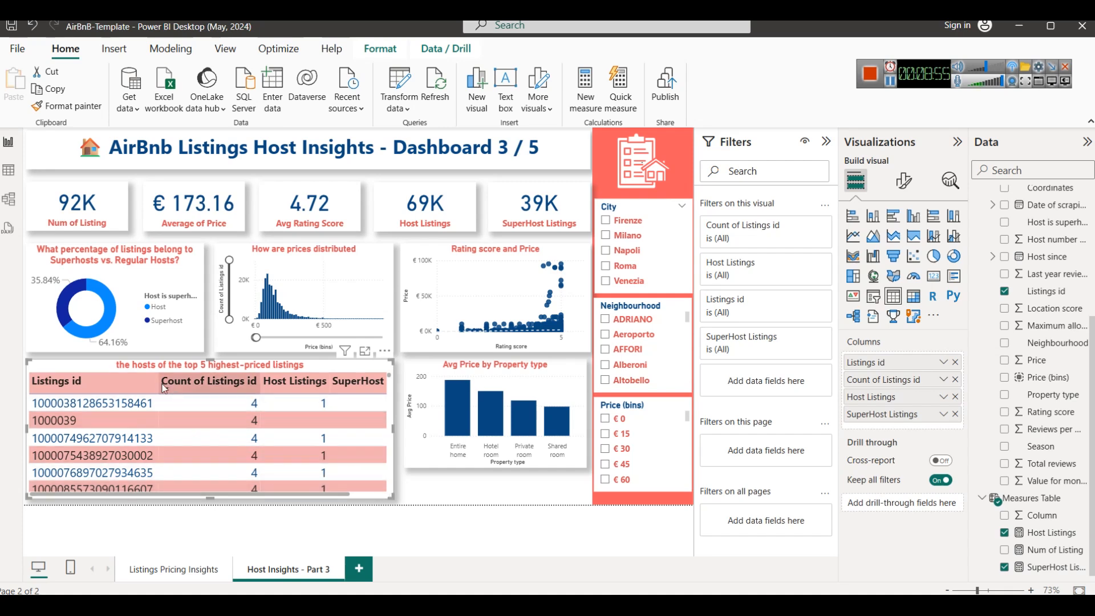
left_click_drag(160, 386, 140, 385)
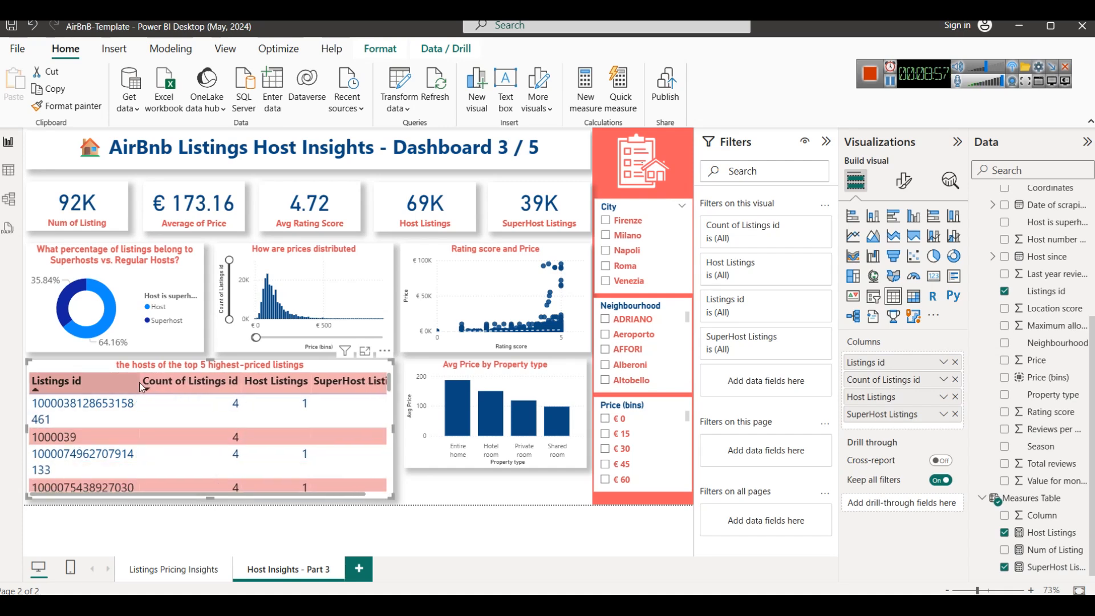
left_click_drag(144, 387, 164, 387)
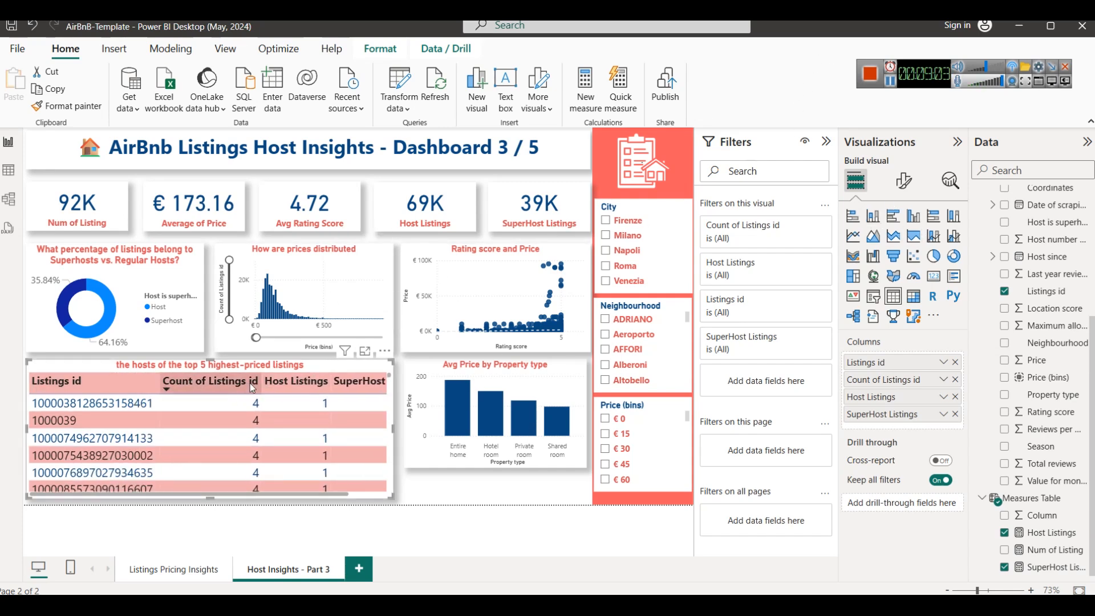
Rename the Count of Listings id column as "Count" for this visual and narrow it so the SuperHost Listings column fits.
left_click(944, 380)
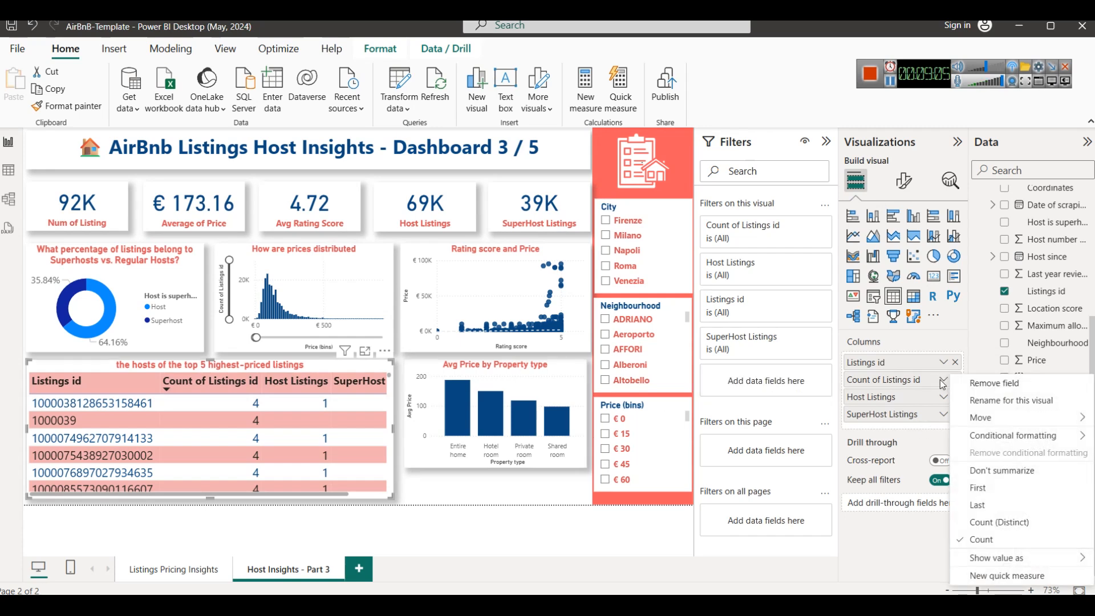
left_click(983, 416)
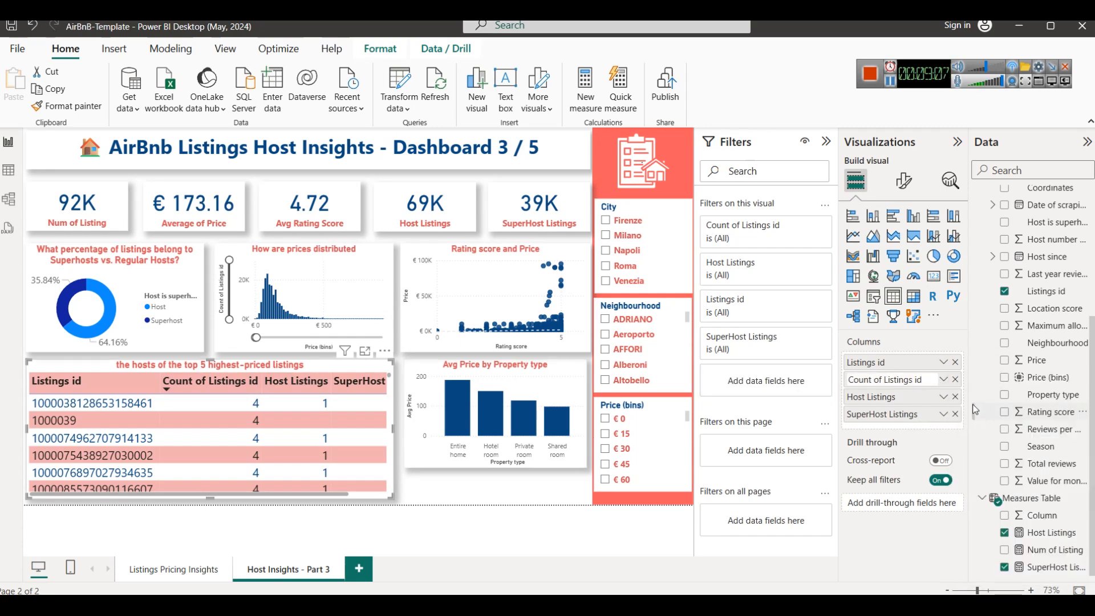
key("ctrl+a")
type("Count")
key("Return")
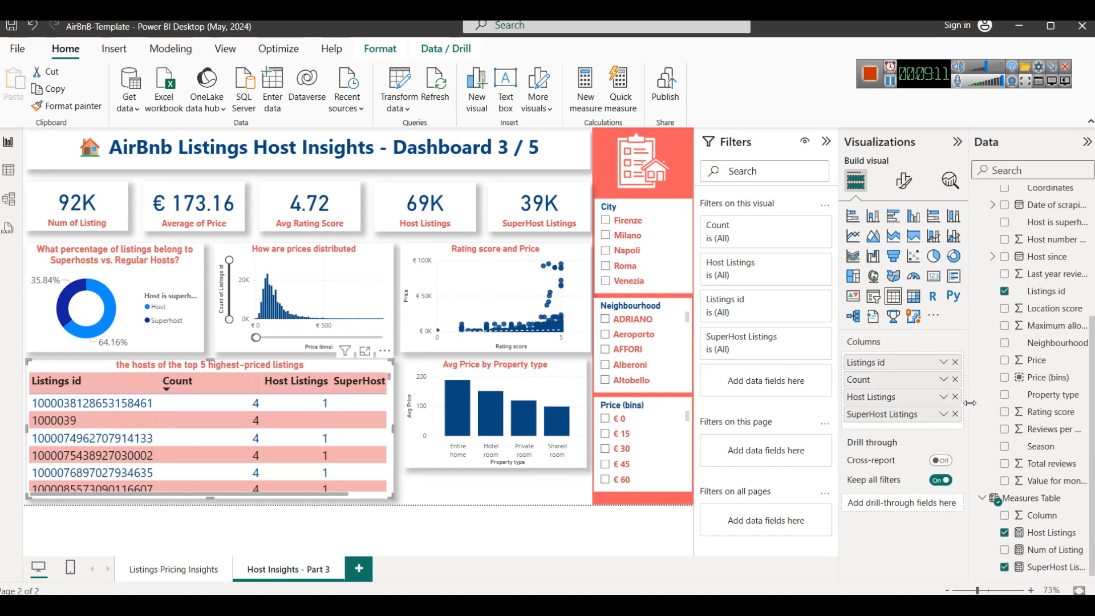
left_click_drag(262, 381, 206, 380)
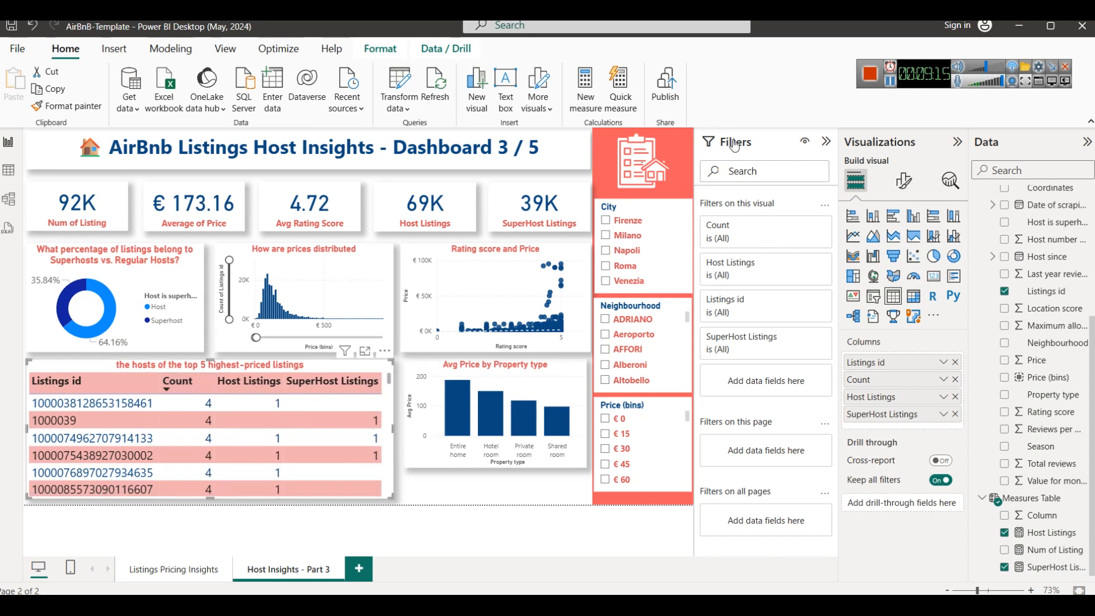
Change the Host Listings measure to CALCULATE(COUNT(airbnb[Listings id]), airbnb[Host is superhost] = "Host").
left_click(1052, 532)
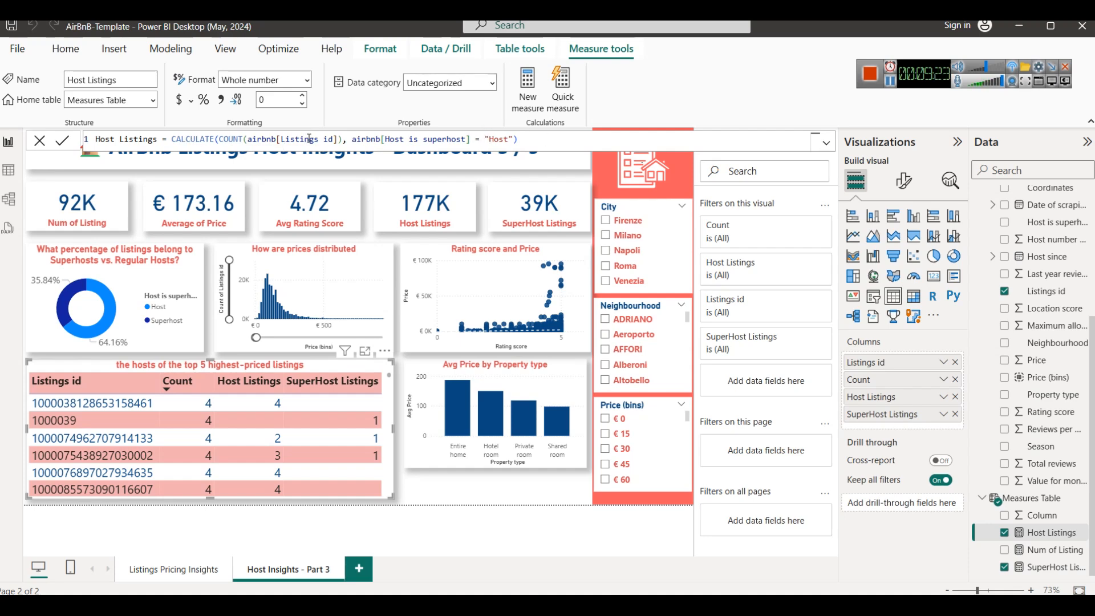
Rename the Num of Listing field in the first KPI card as "Num of Hosts" for this visual.
left_click(86, 207)
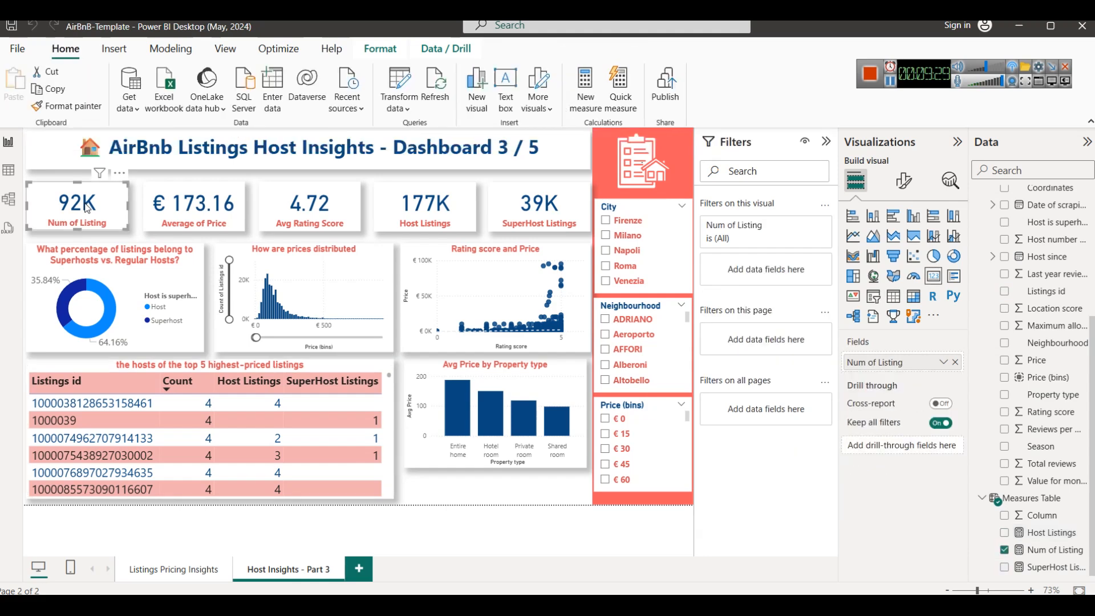
left_click(944, 363)
left_click(970, 385)
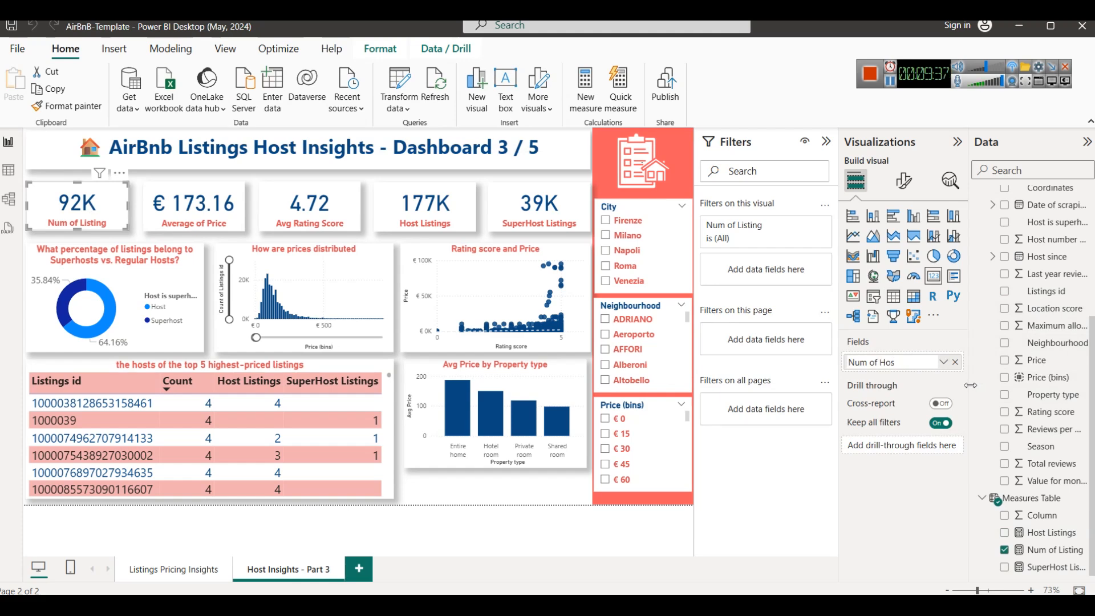
type("Num of Hosts")
key("Return")
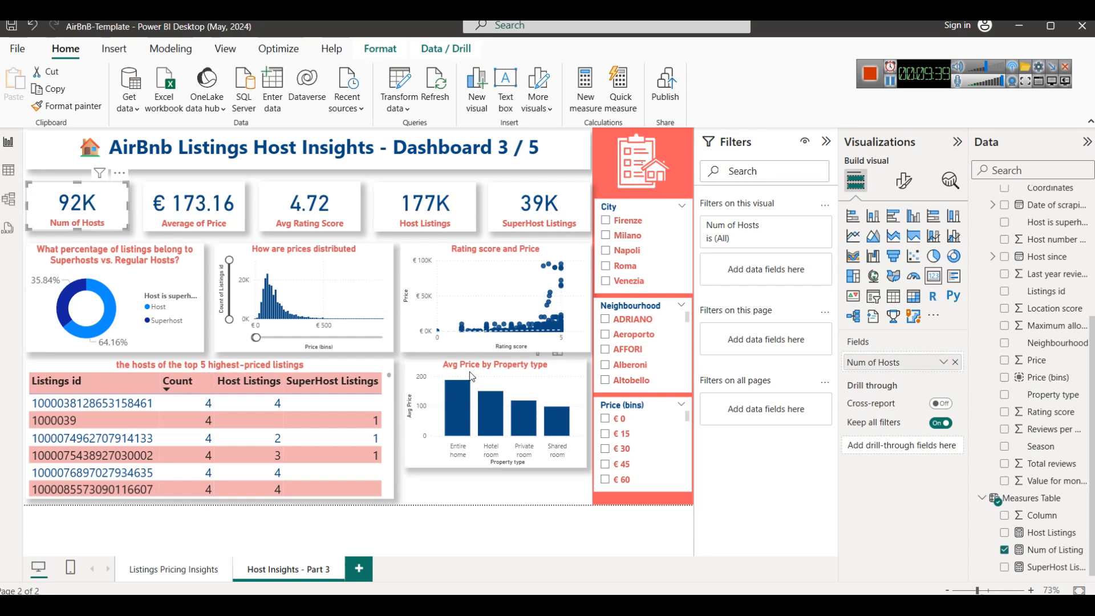
Change the SuperHost Listings measure to CALCULATE(COUNT(airbnb[Listings id]), airbnb[Host is superhost] = "Superhost").
left_click(409, 213)
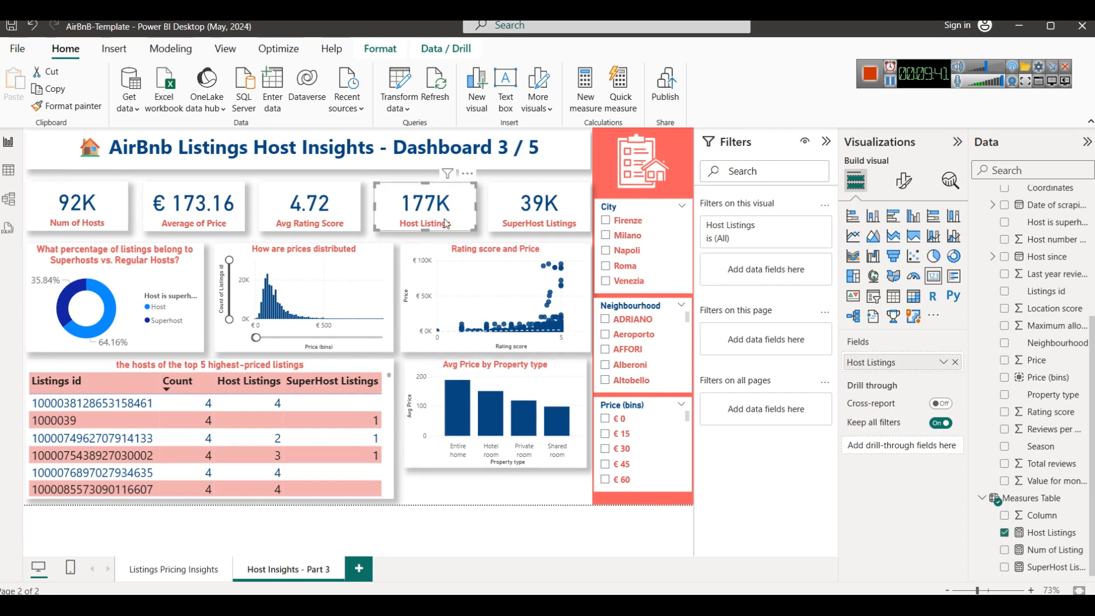
left_click(1038, 533)
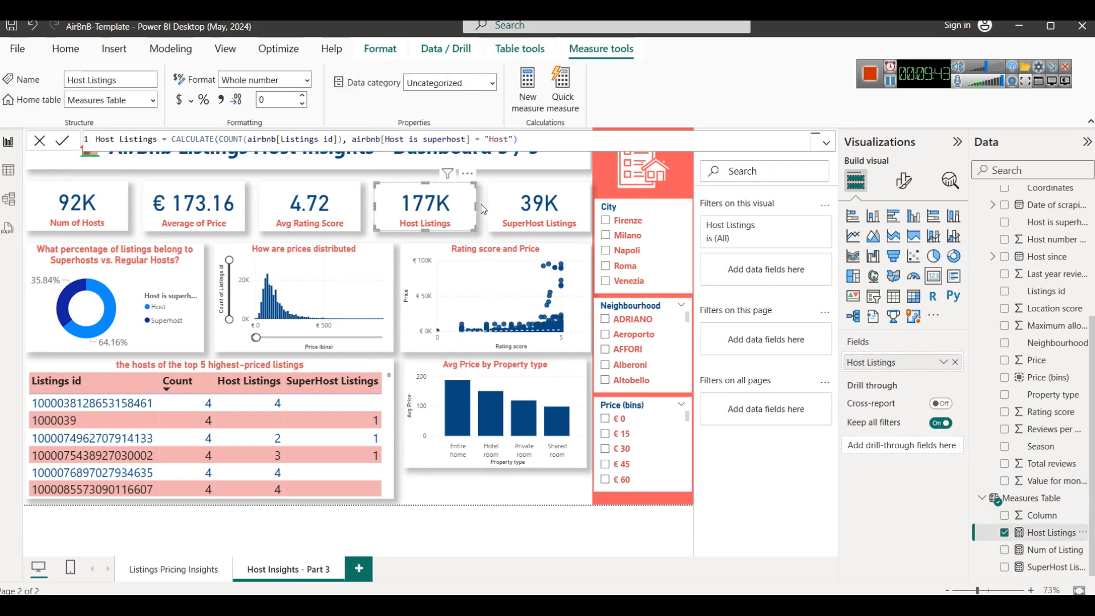
left_click(1044, 567)
double_click(274, 138)
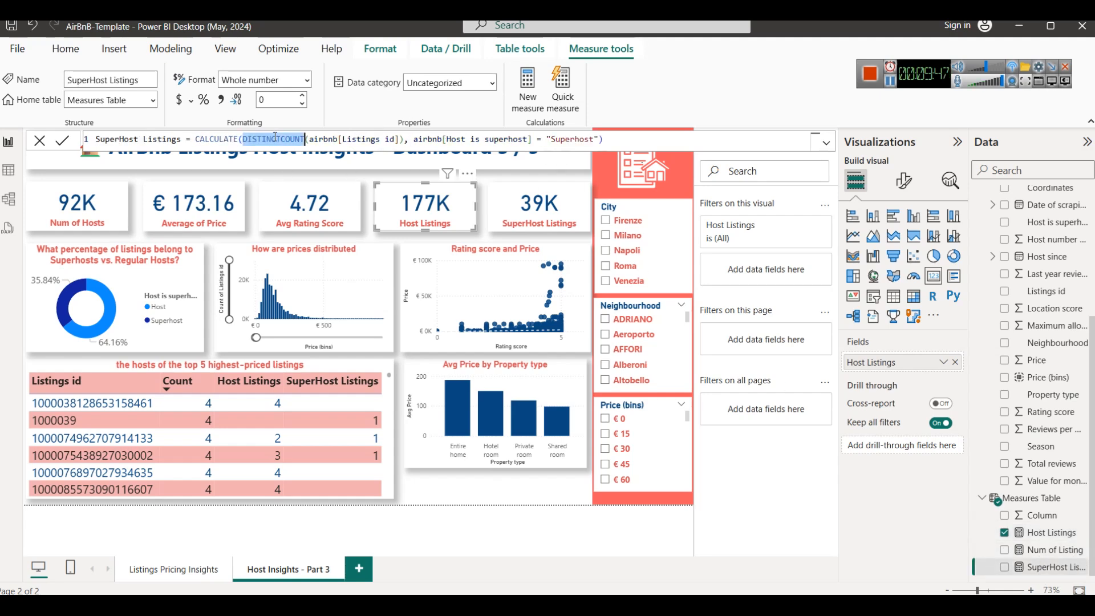
type("COUNT")
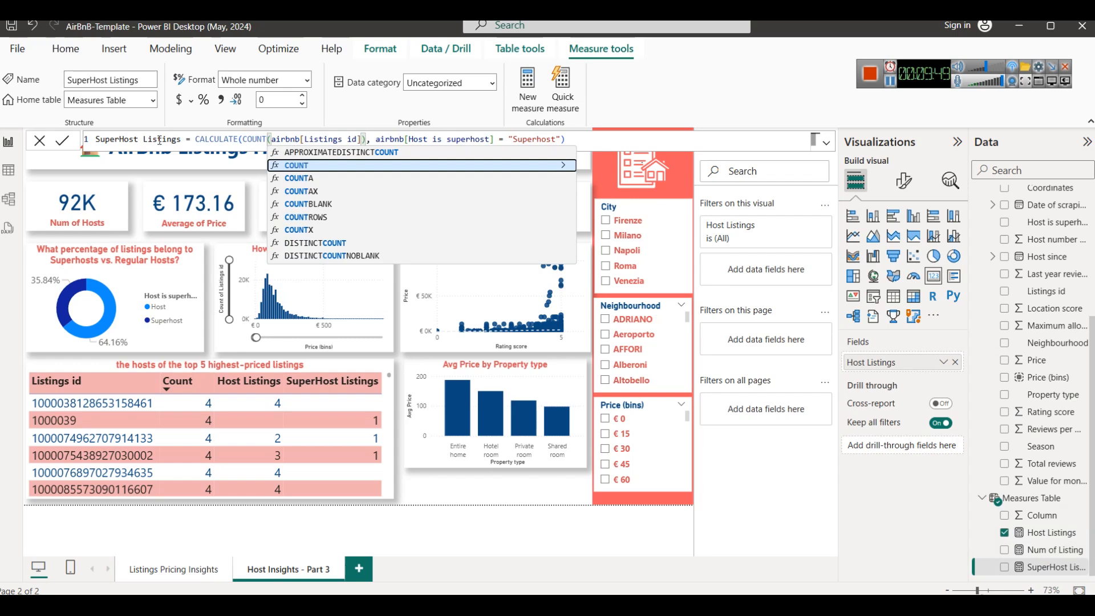
left_click(62, 141)
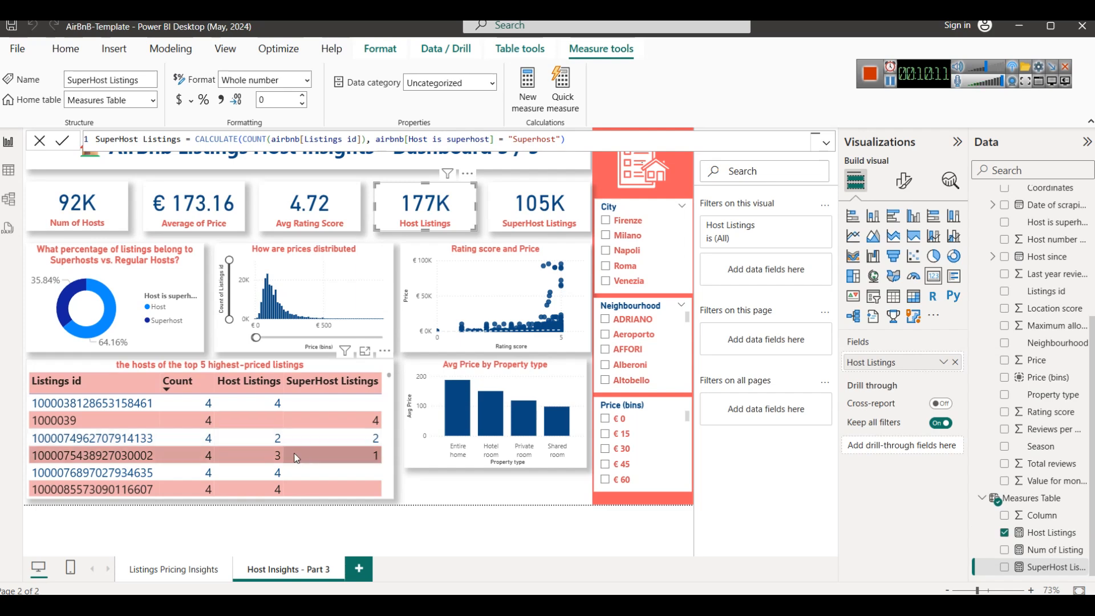
Sort the listings table by SuperHost Listings and Host Listings to compare rows, and leave it sorted ascending by Listings id.
scroll(302, 425, "down", 2)
scroll(299, 421, "up", 2)
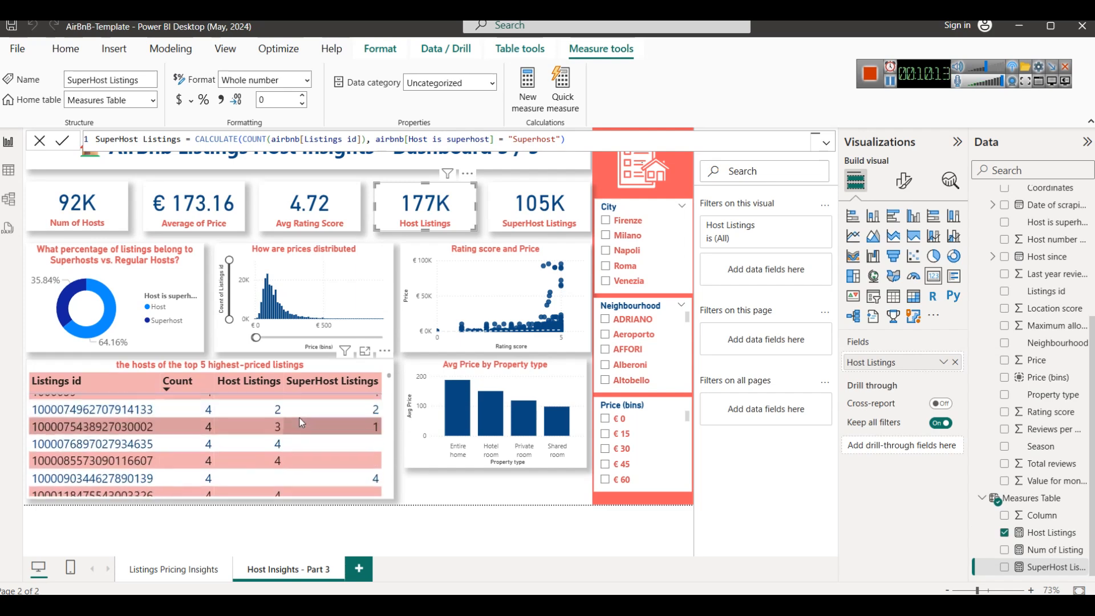
left_click(340, 384)
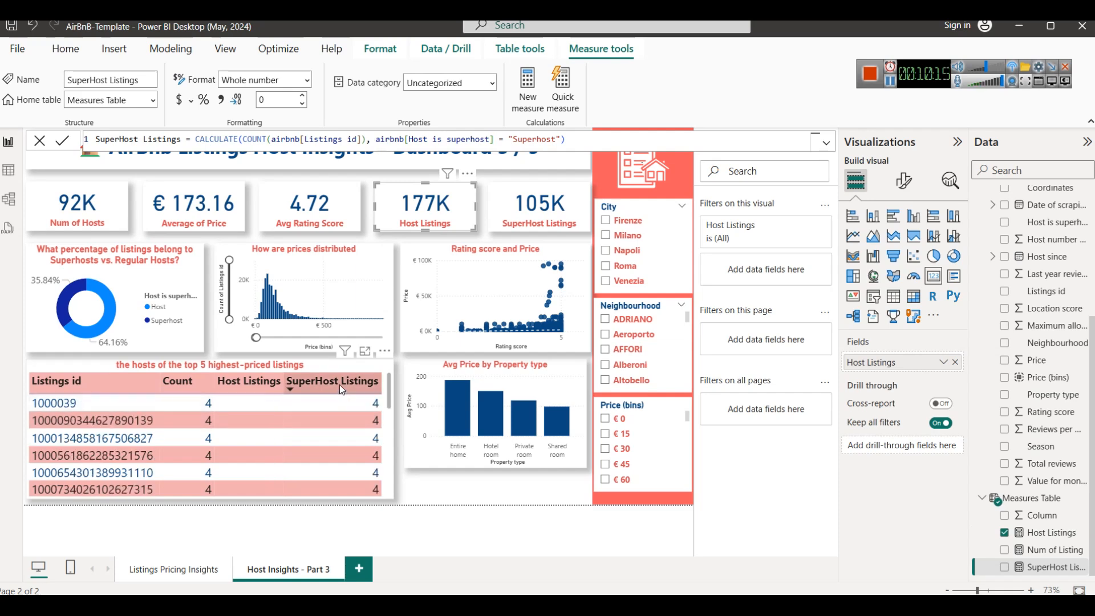
left_click(273, 389)
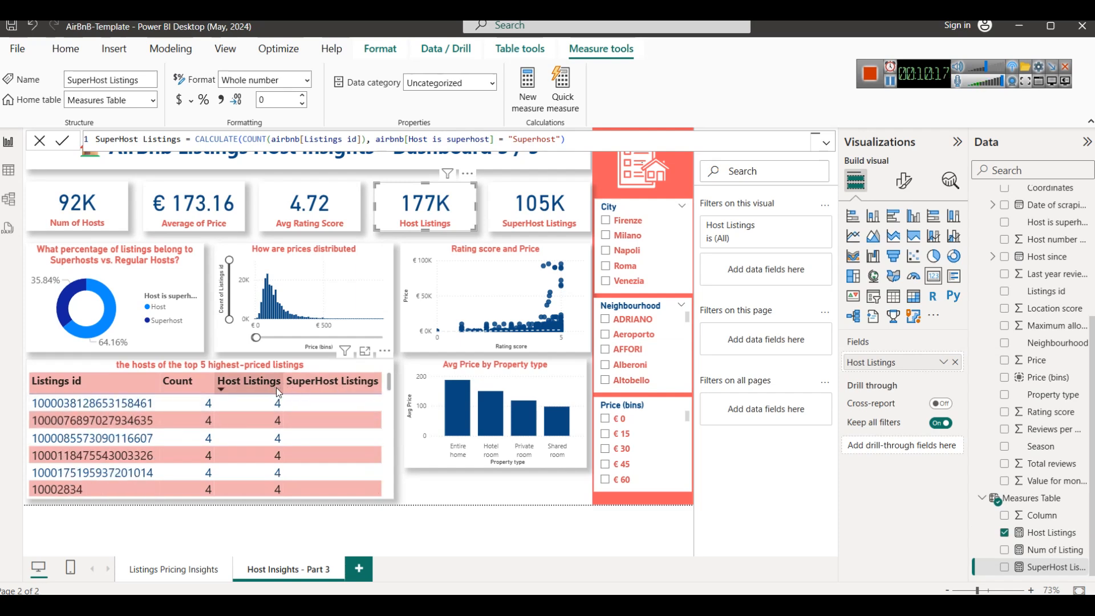
left_click(327, 390)
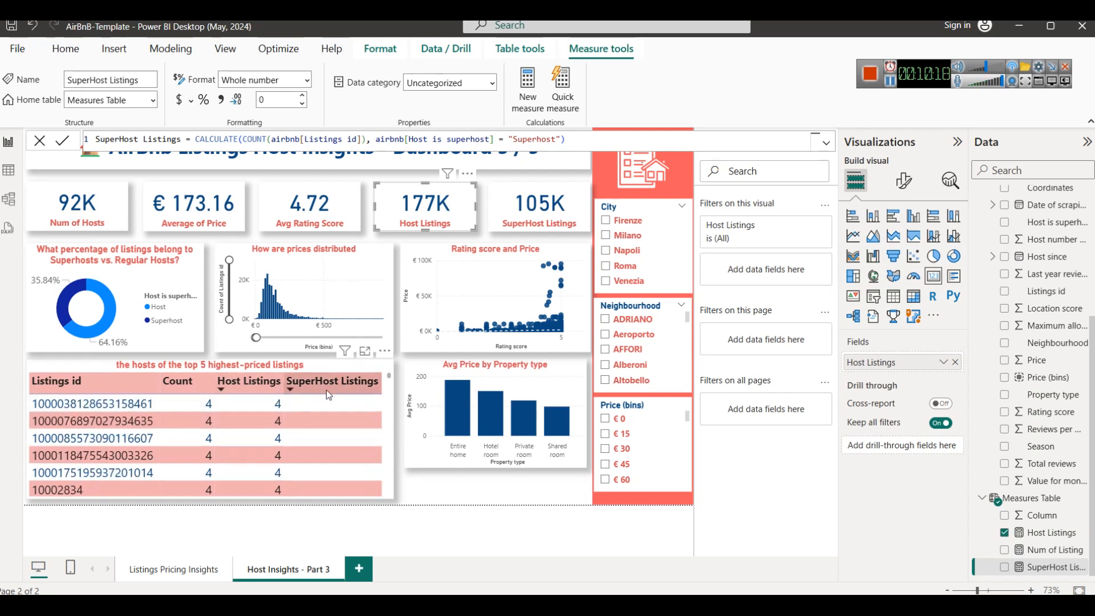
left_click(121, 383)
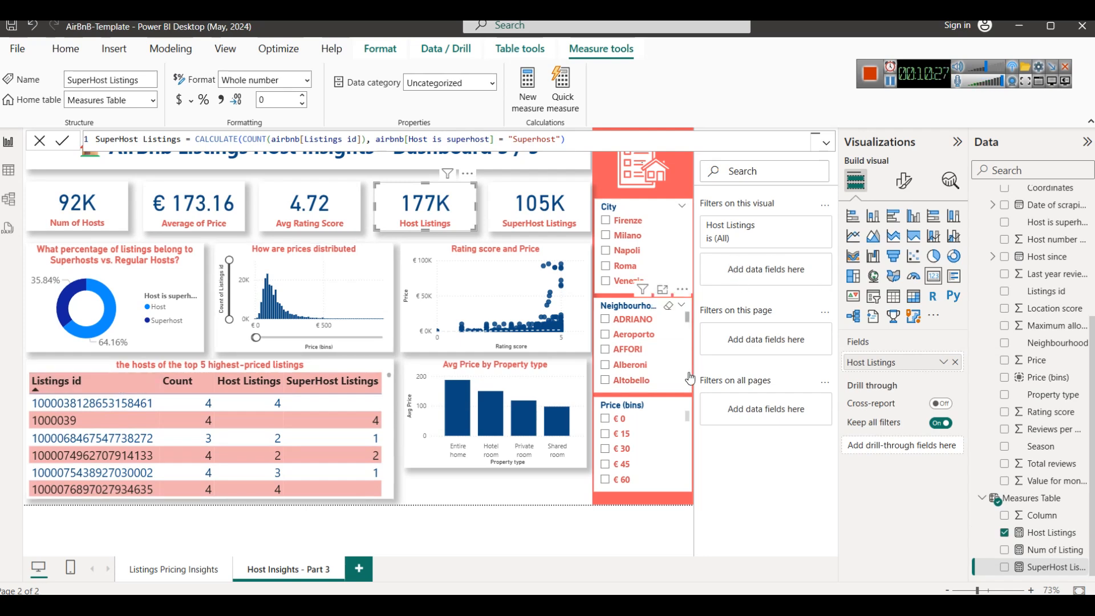
Check the Host Insights questions in the 1. Listings Overview.txt notes and examine the Host Listings card's filter options.
key("alt+Tab")
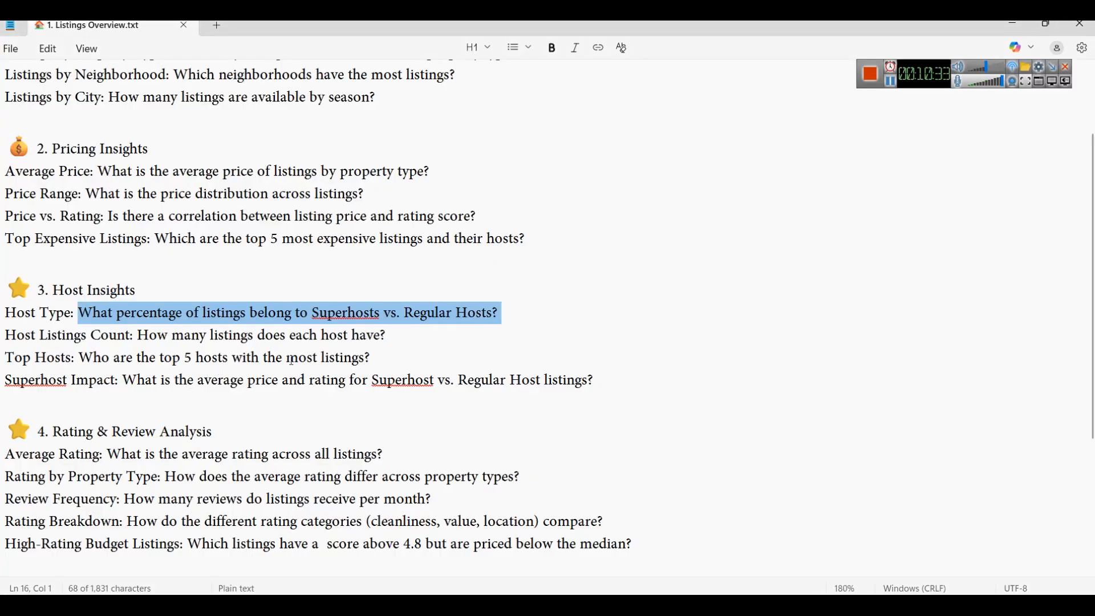
key("alt+Tab")
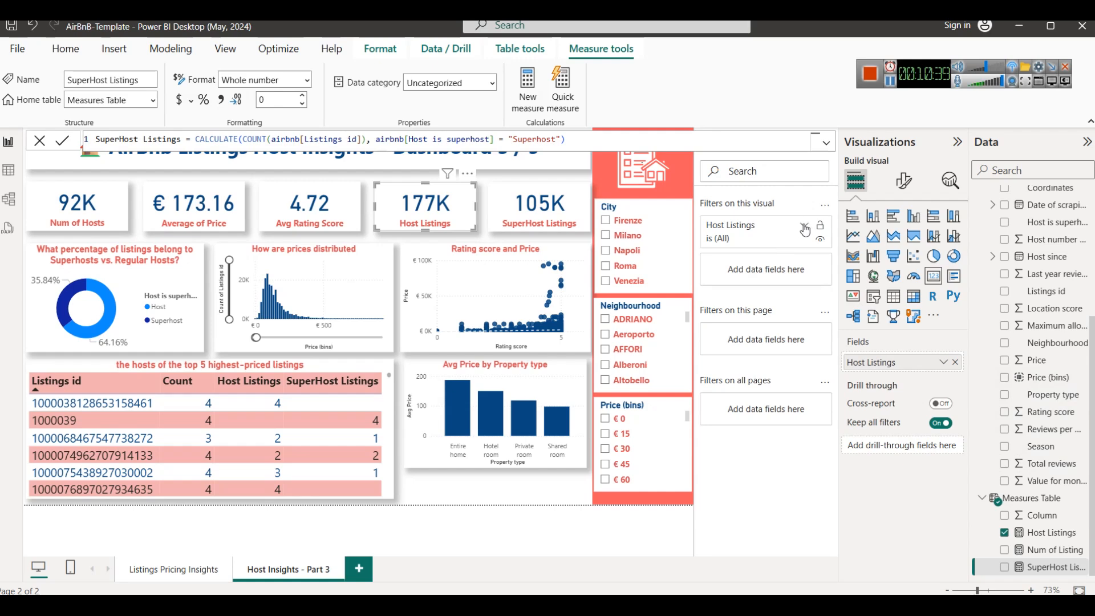
left_click(805, 228)
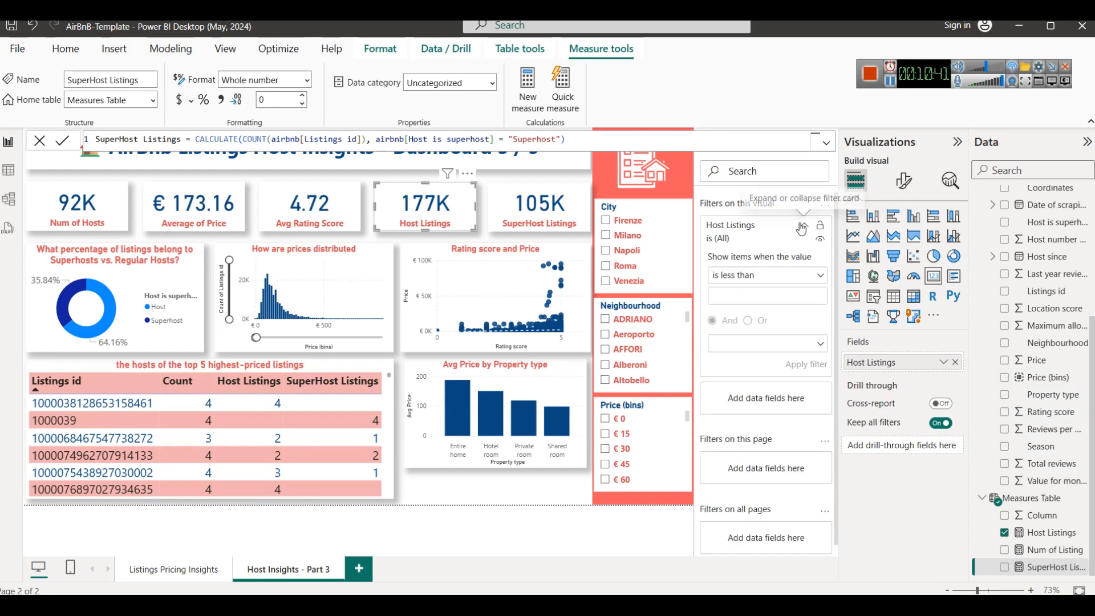
left_click(802, 228)
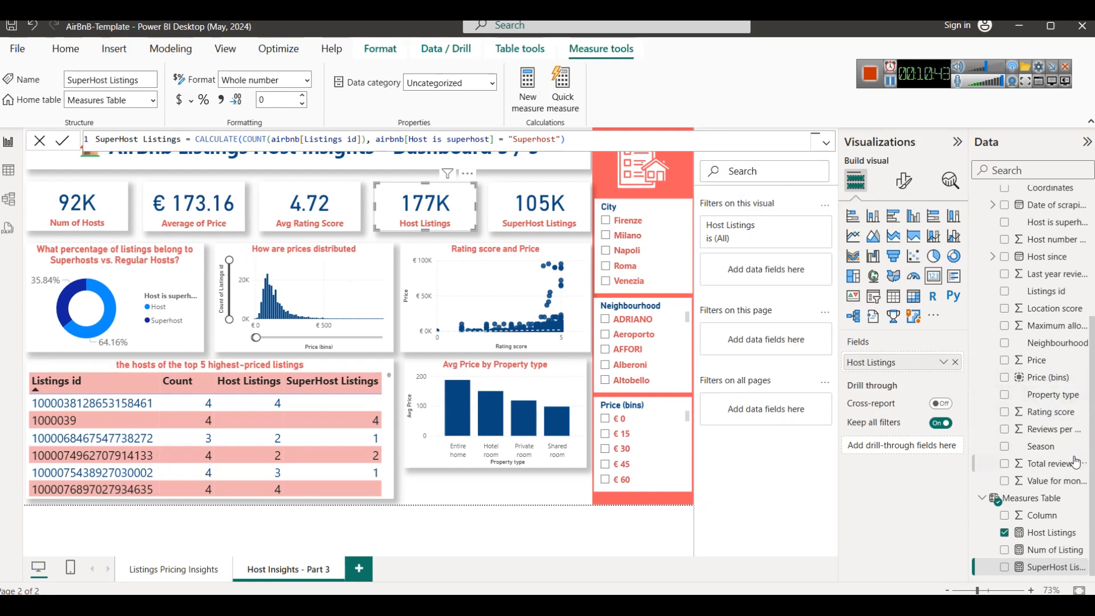
Try adding Listings id as a Top N filter on the Host Listings card, discarding the duplicate Listings id filter.
scroll(1075, 460, "up", 3)
left_click_drag(1060, 492, 765, 270)
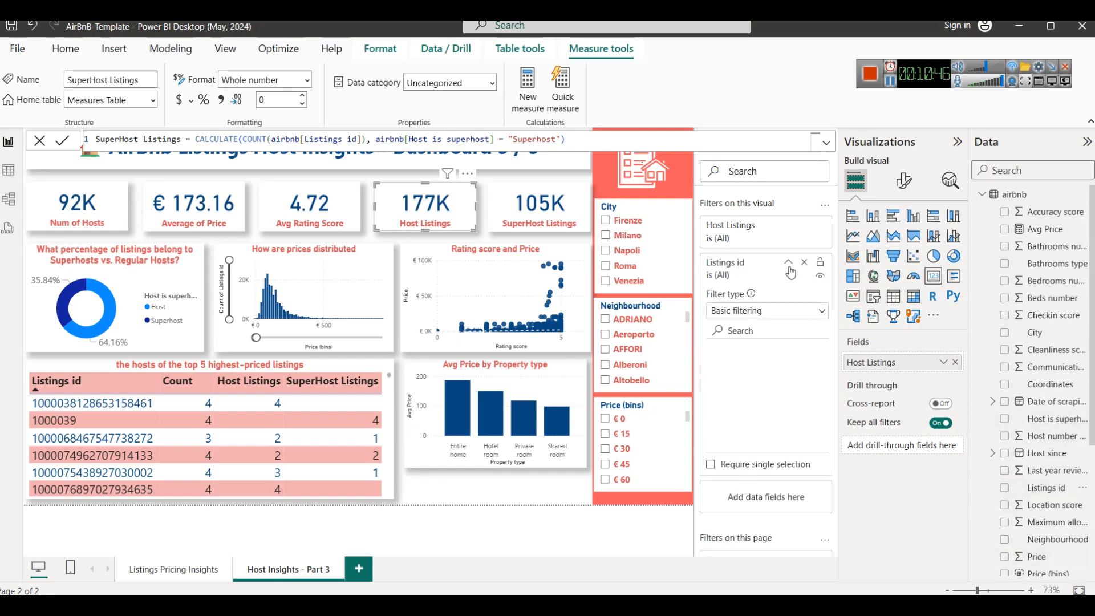
left_click(766, 321)
left_click(766, 365)
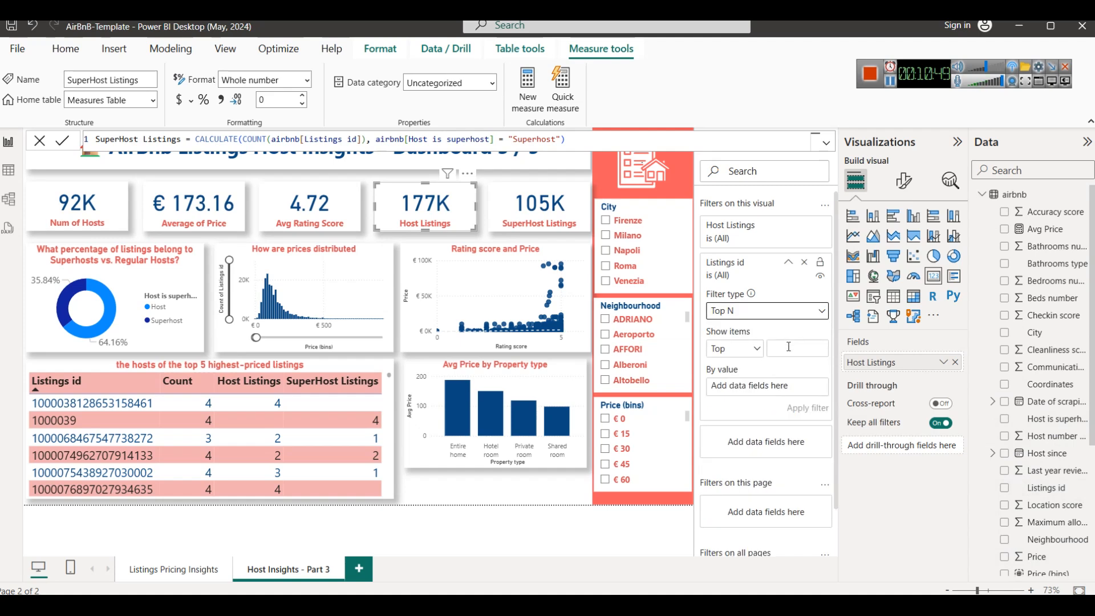
scroll(1055, 474, "down", 3)
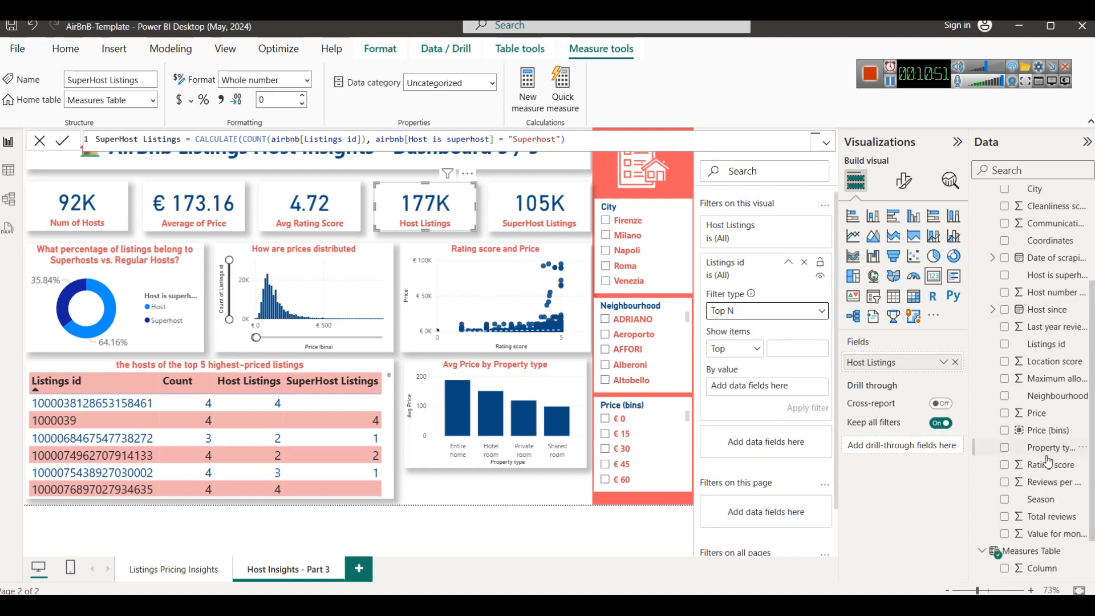
left_click_drag(1053, 345, 810, 349)
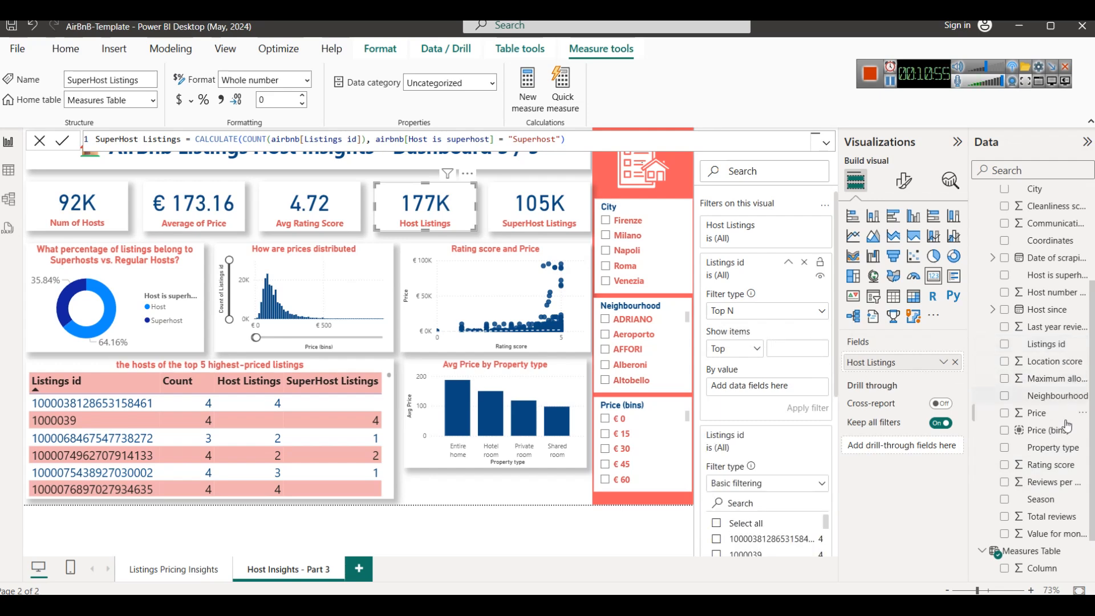
left_click(805, 435)
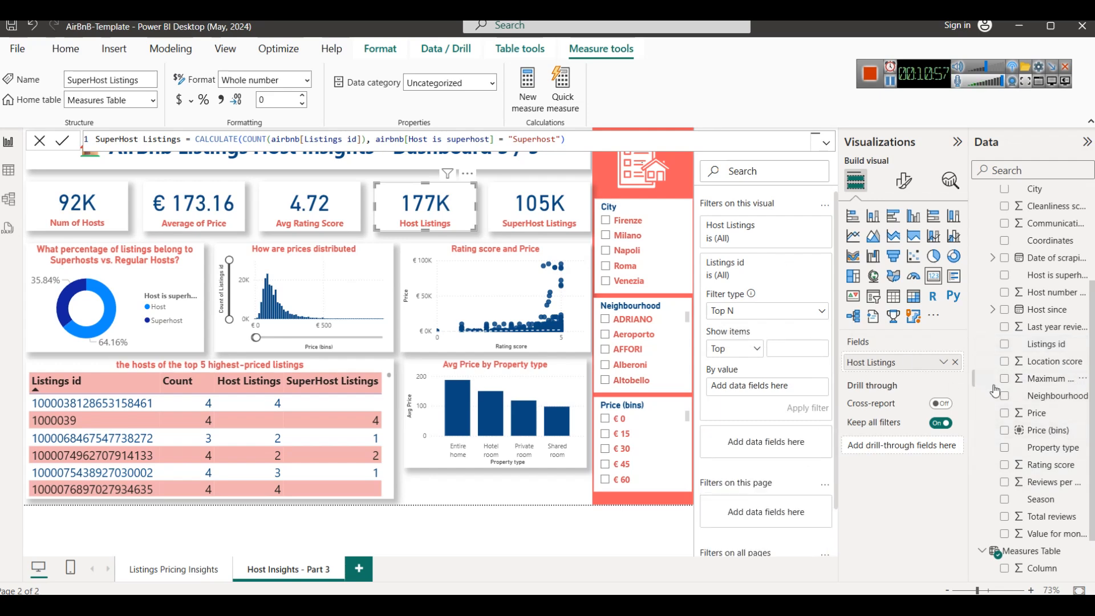
Try limiting the Host Listings card to the top 5 Listings id by Count of Listings id, and remove that filter.
left_click_drag(1053, 346, 800, 394)
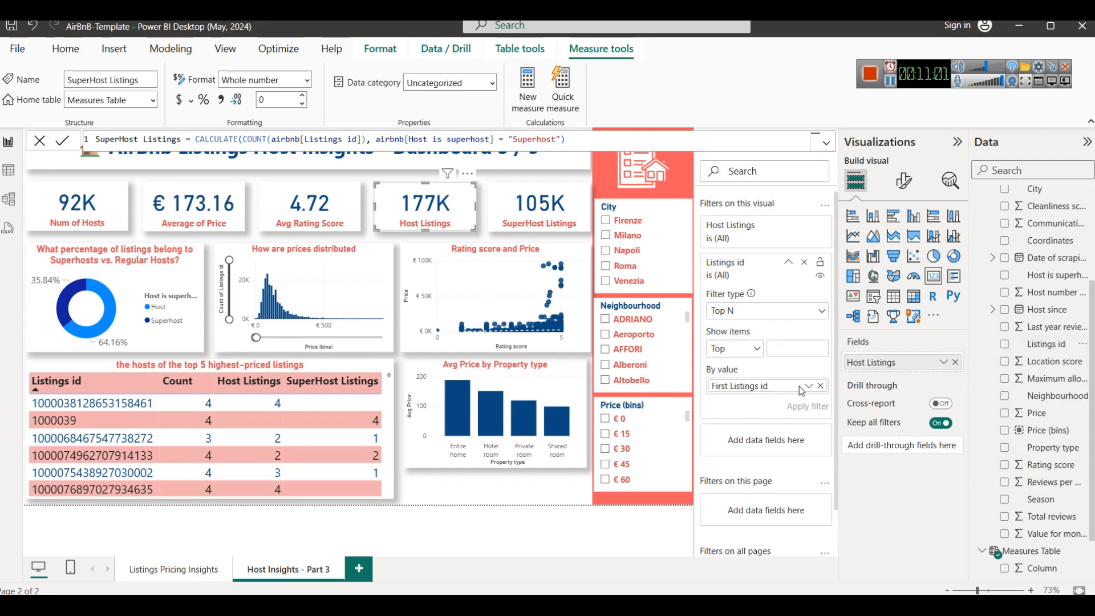
left_click(792, 352)
type("5")
left_click(808, 387)
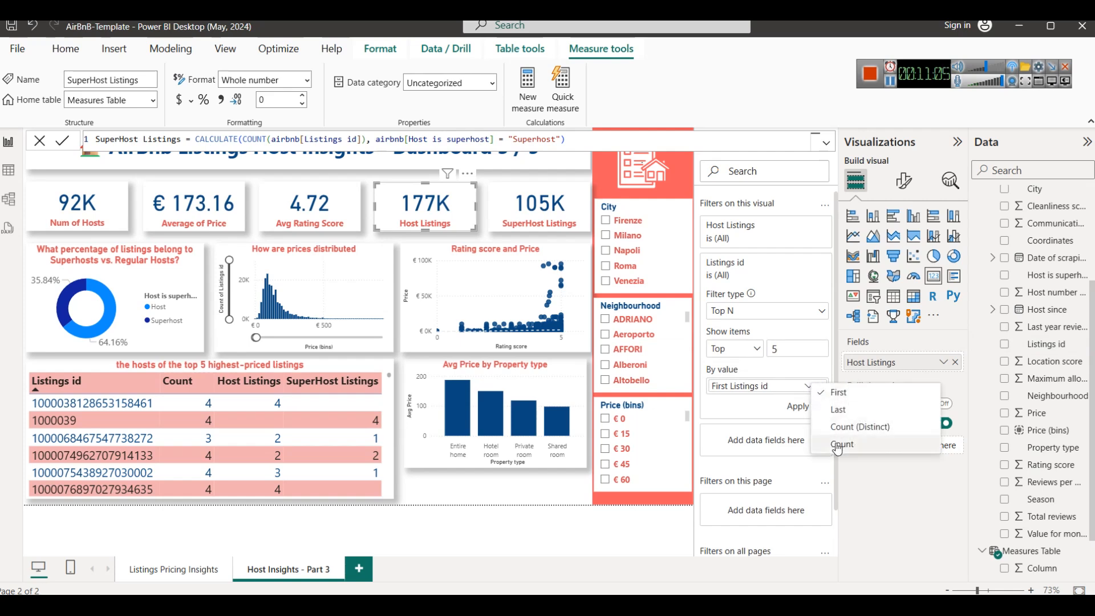
left_click(840, 445)
left_click(807, 406)
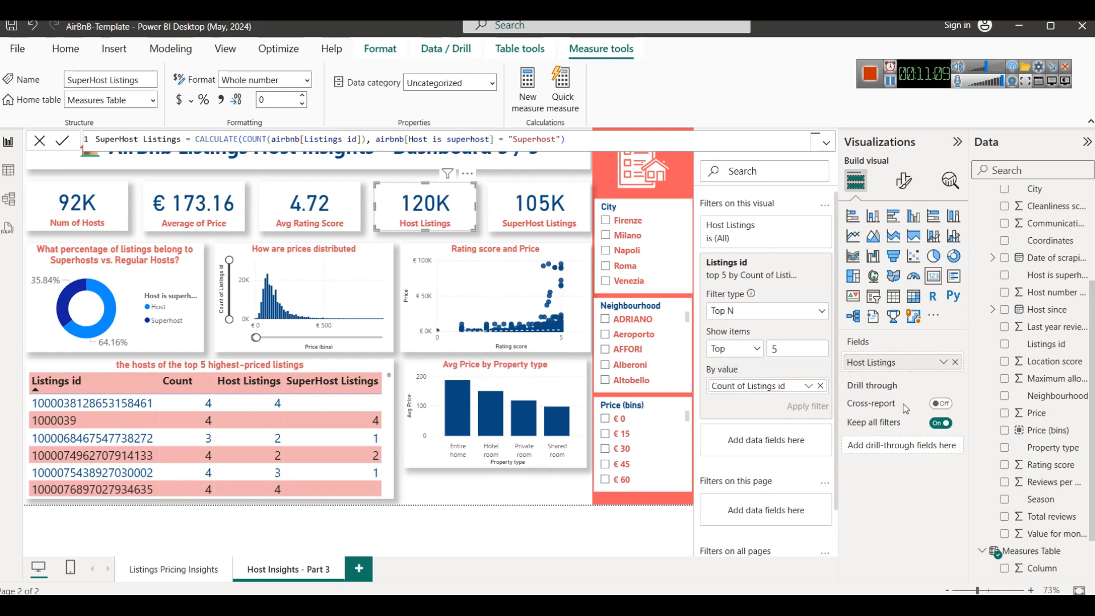
left_click(890, 84)
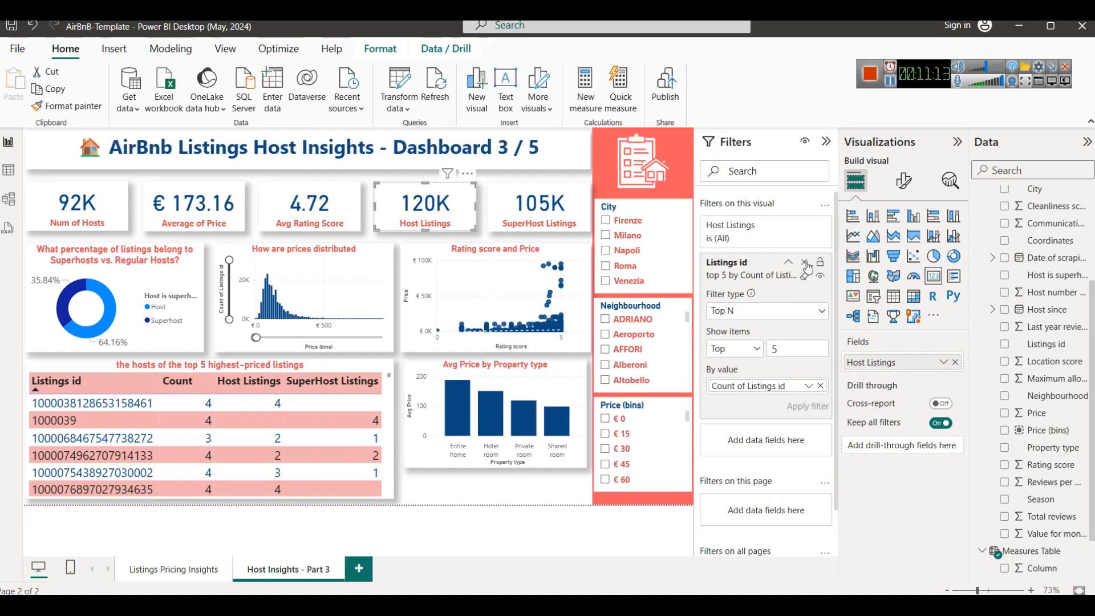
left_click(802, 262)
Filter the listings table to the top 5 Listings id by Count of Listings id and apply the filter.
left_click(297, 381)
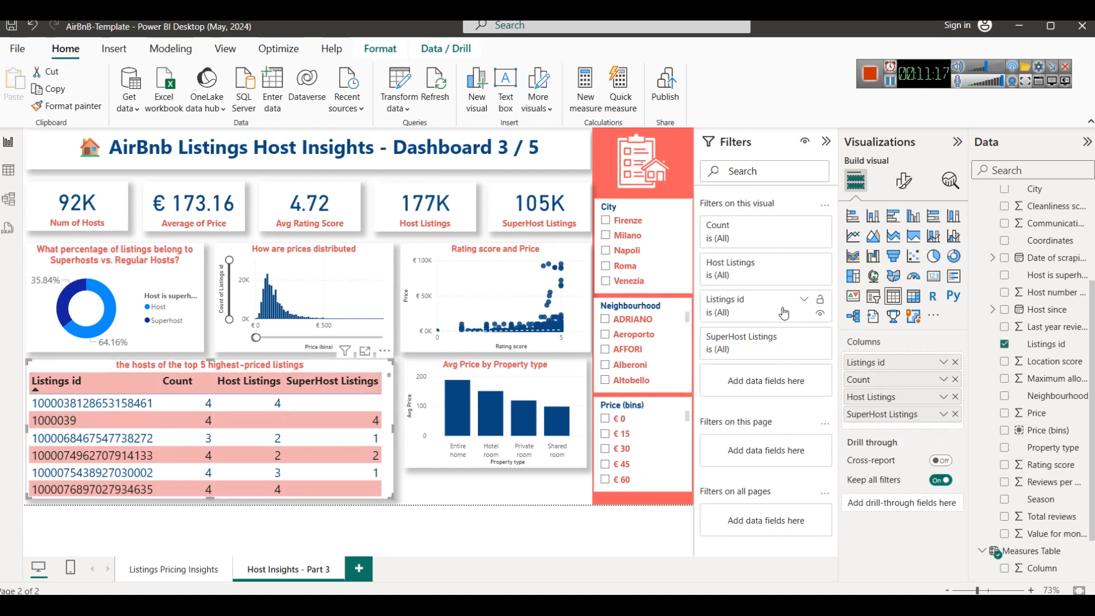
left_click(804, 300)
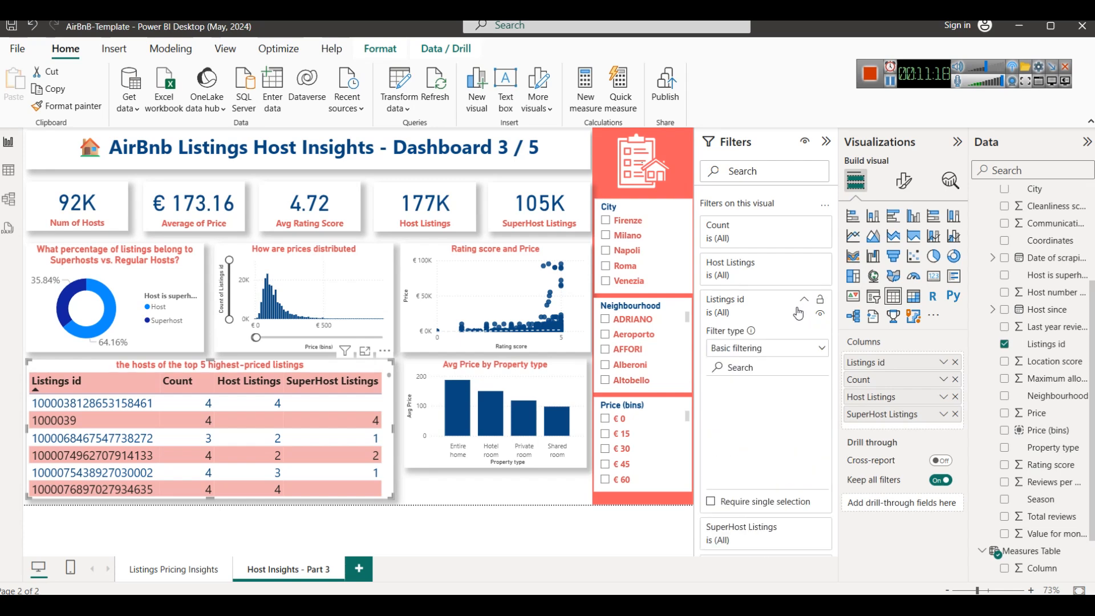
left_click(765, 350)
left_click(759, 402)
left_click(779, 388)
type("5")
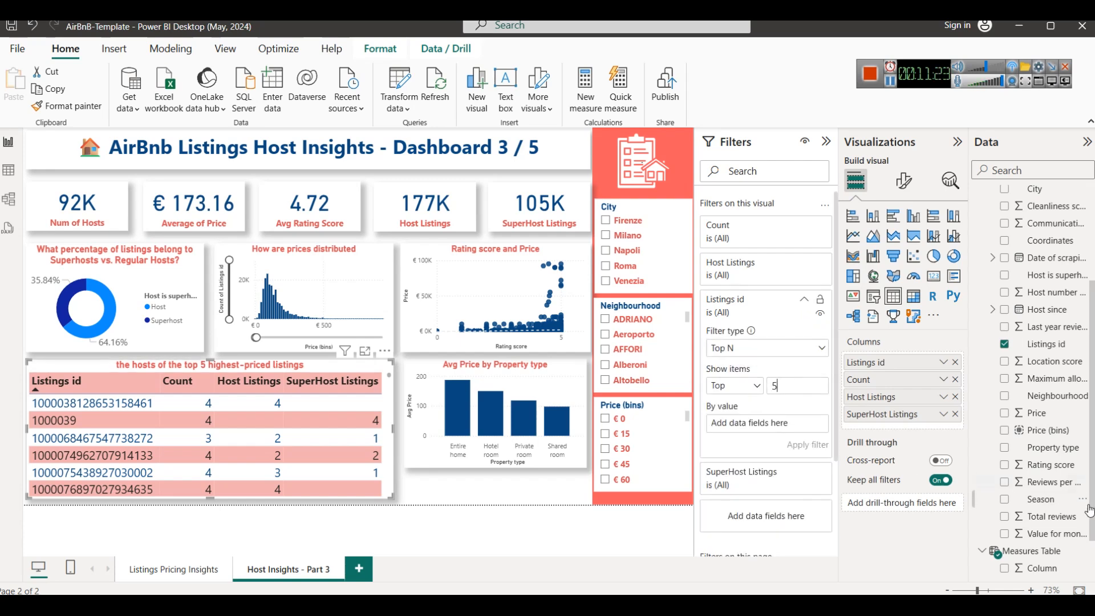
left_click_drag(1046, 354, 767, 425)
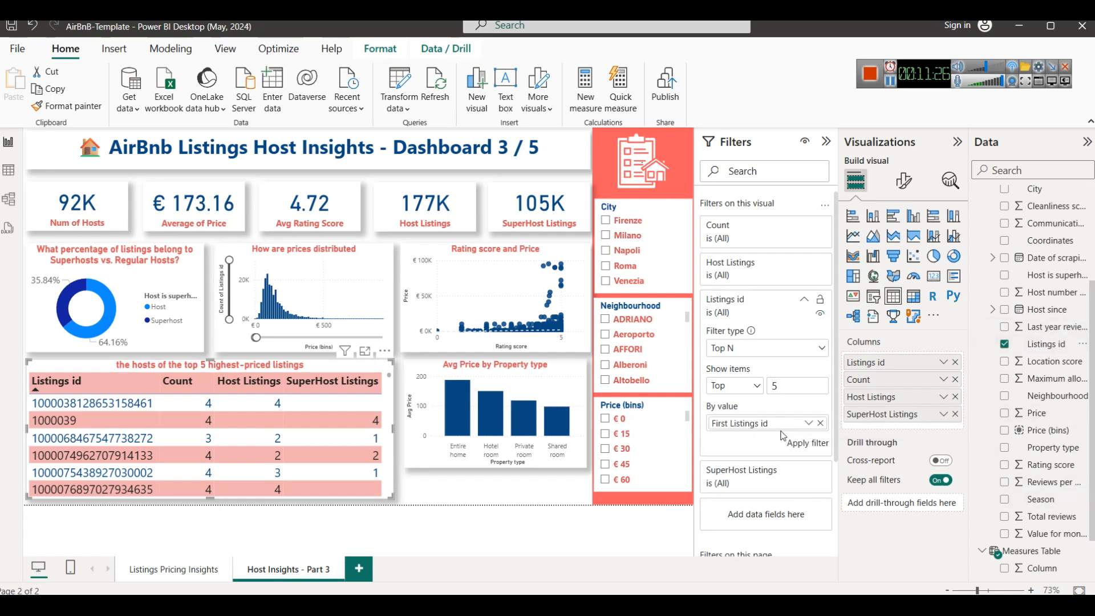
left_click(808, 423)
left_click(839, 485)
left_click(806, 446)
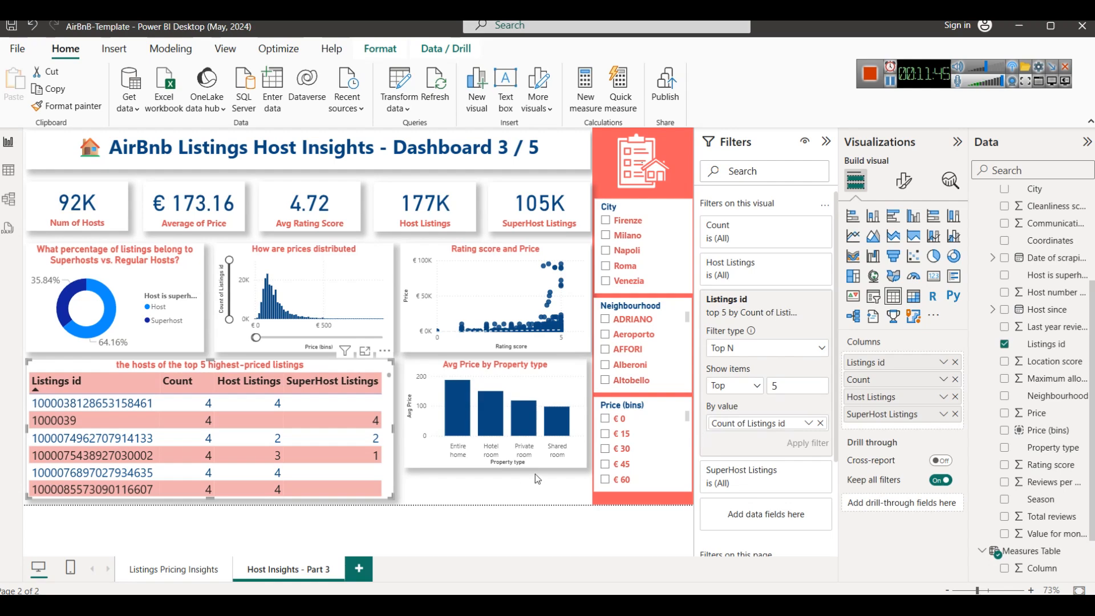
Review the remaining Host Insights questions in the 1. Listings Overview.txt notes and return to the Power BI report.
key("alt+Tab")
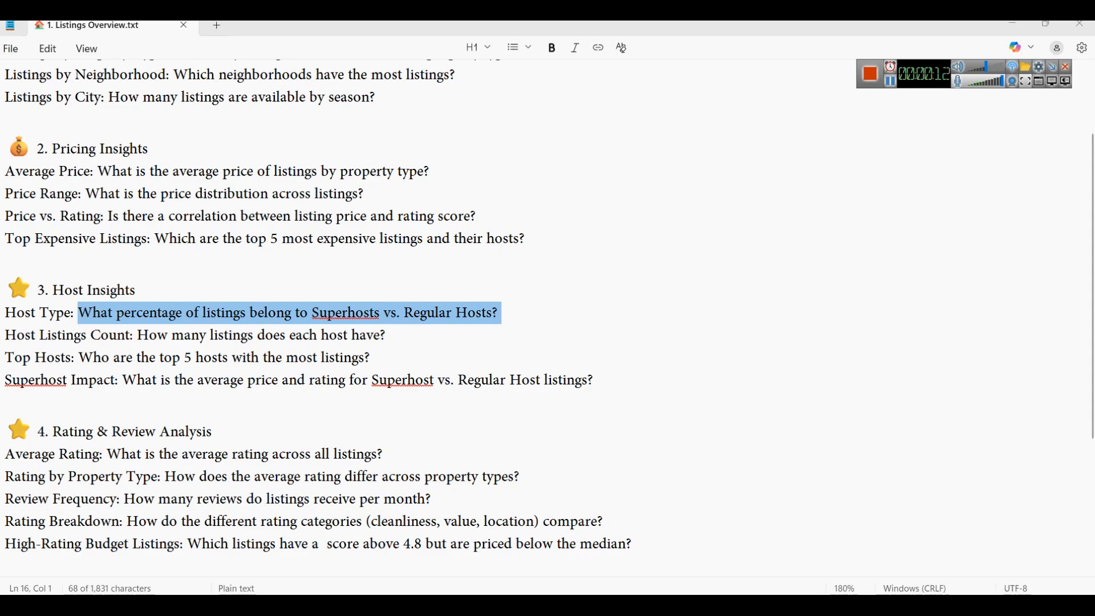
mouse_move(527, 606)
left_click(502, 556)
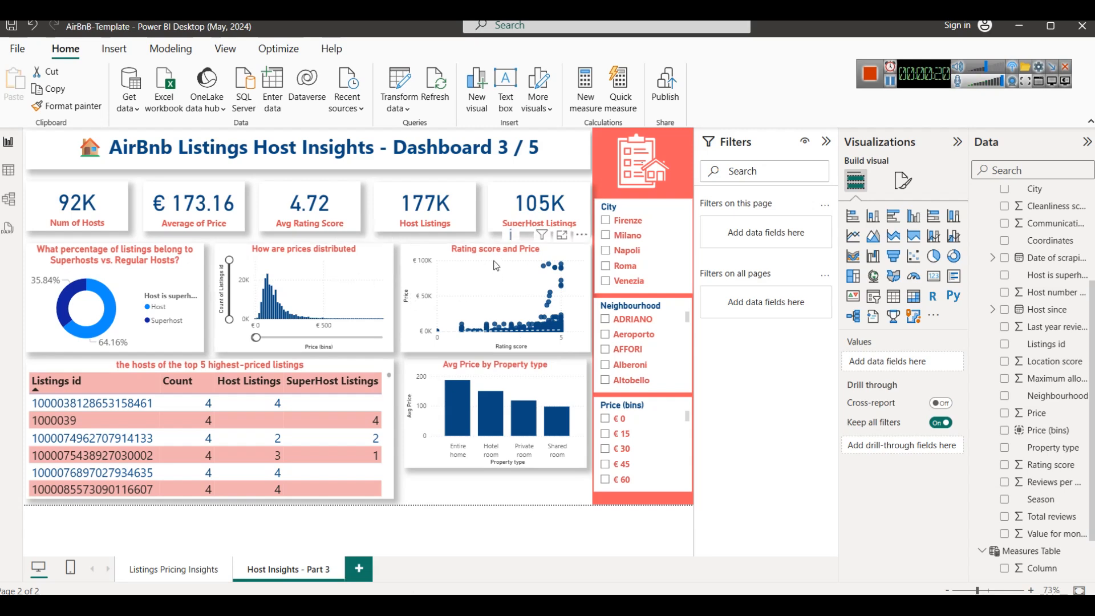
Delete the rating score scatter and price distribution charts, and move the Avg Price by Property type chart beside the donut chart.
left_click(521, 251)
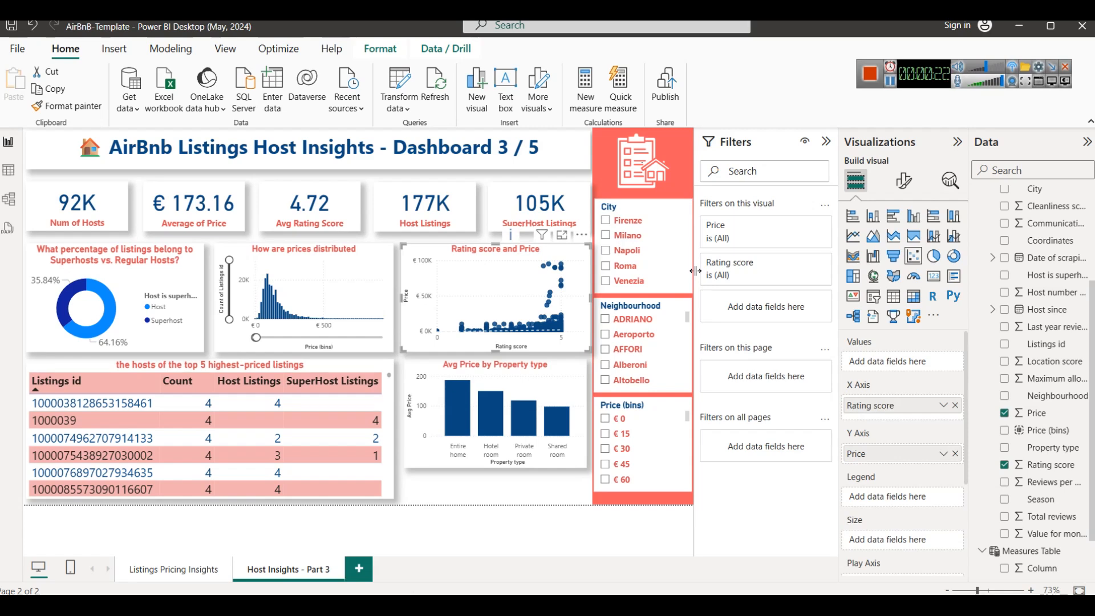
key("Delete")
left_click(378, 268)
key("Delete")
left_click_drag(494, 382, 344, 273)
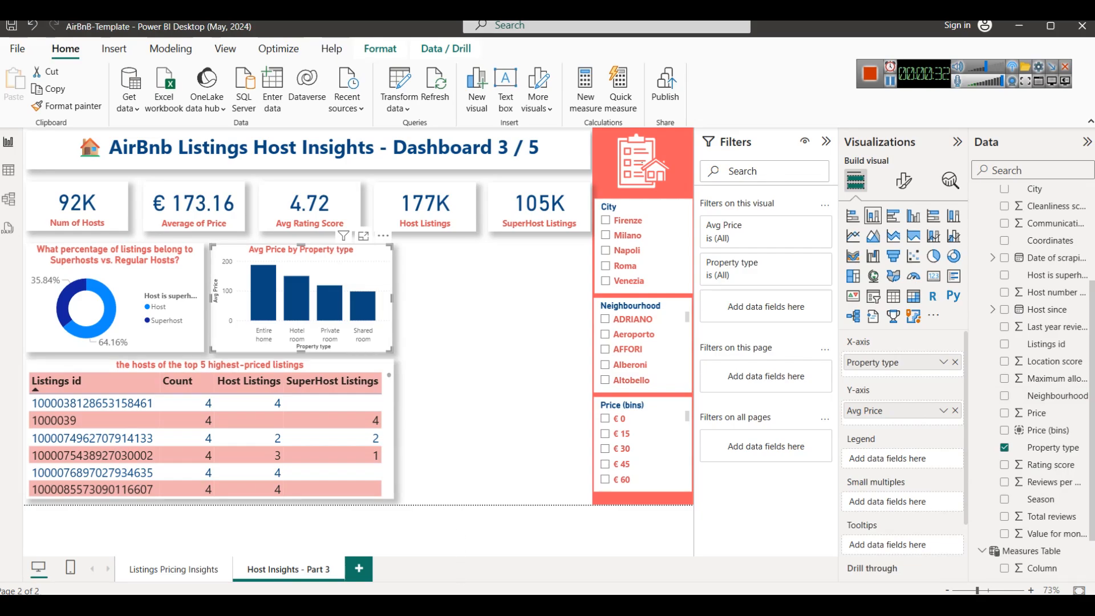
Check the Host Insights questions in the notes, and replace Property type with Host is superhost on the Avg Price chart's X-axis.
key("alt+Tab")
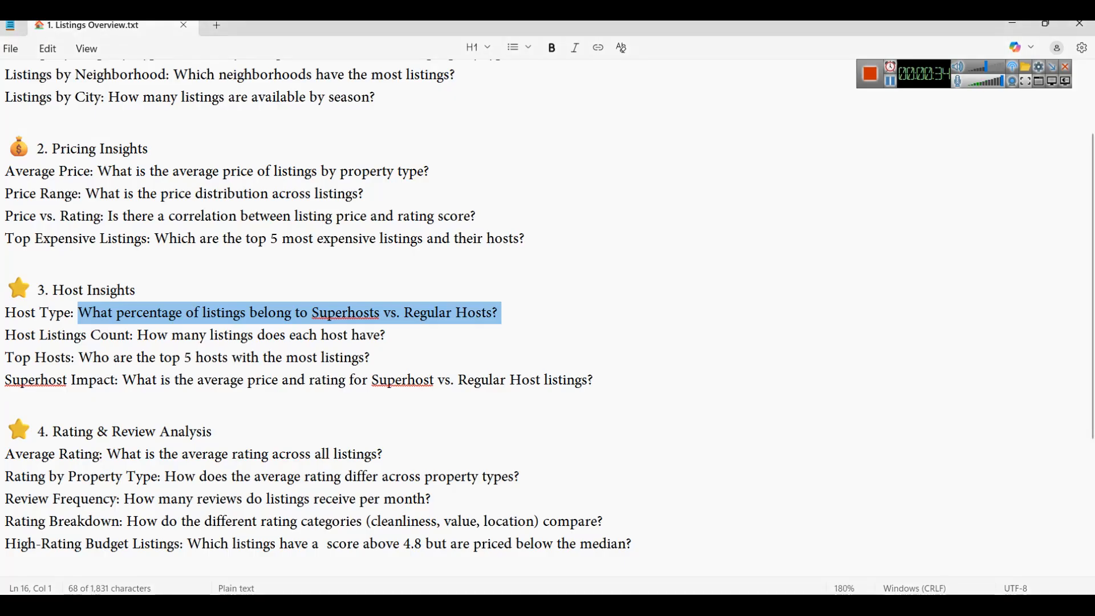
key("alt+Tab")
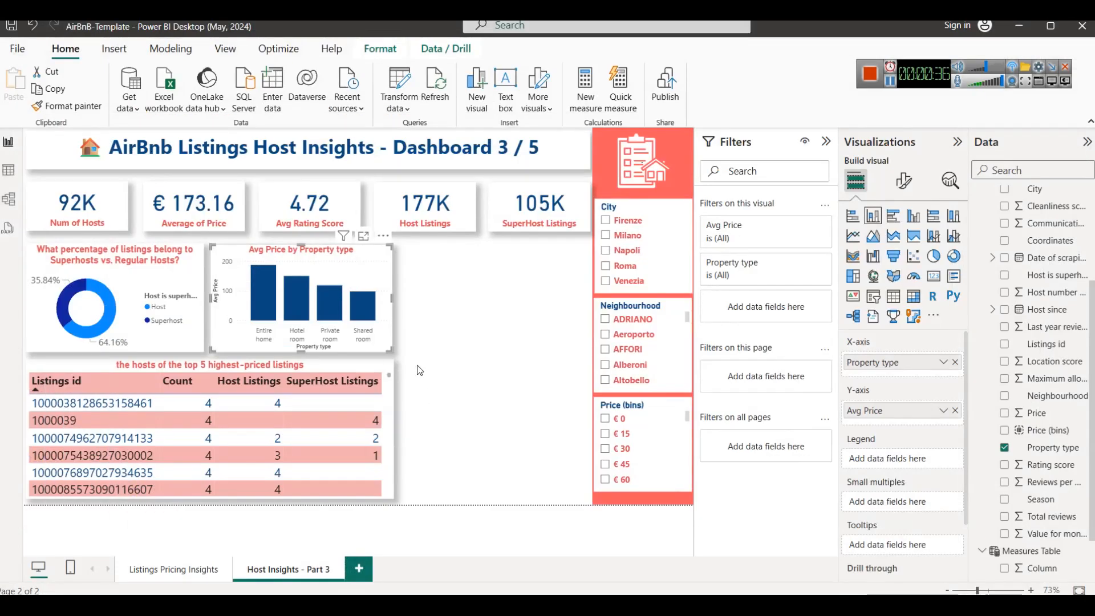
left_click(955, 362)
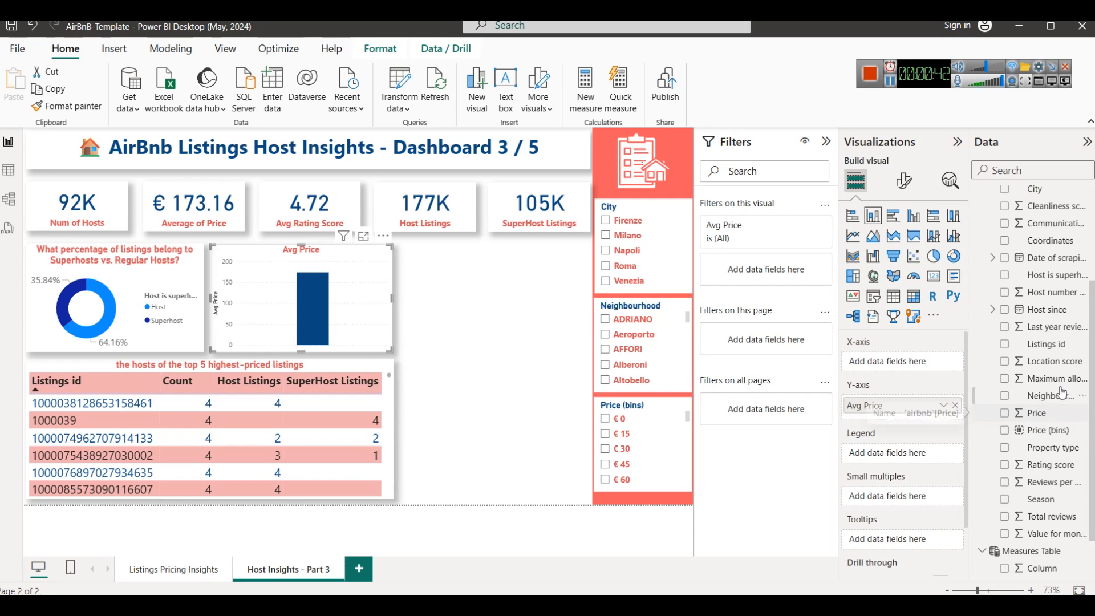
left_click(1054, 276)
left_click_drag(1056, 280, 905, 361)
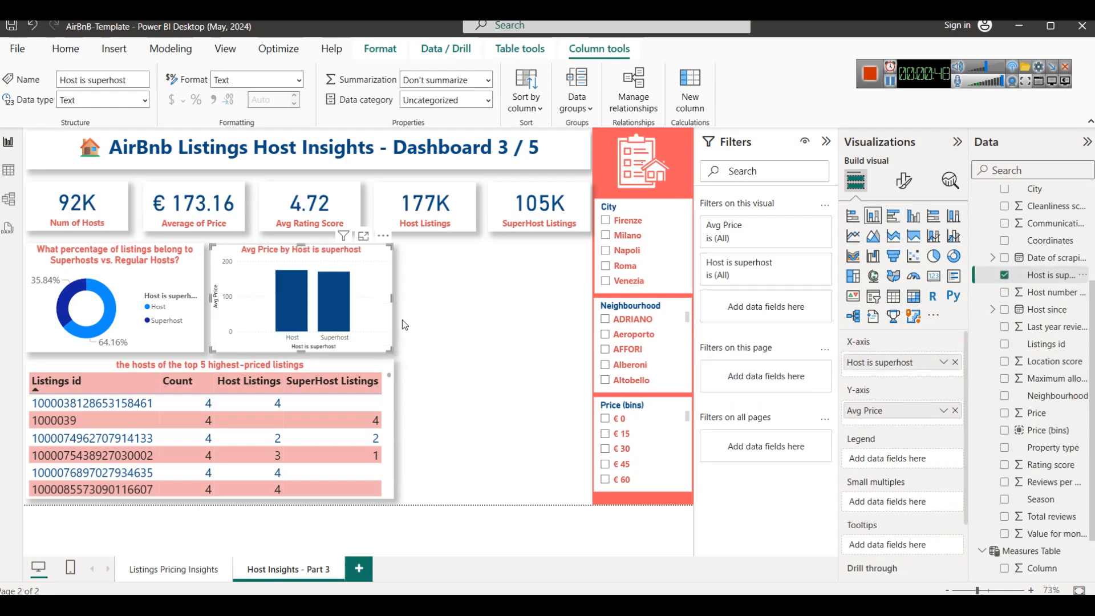
mouse_move(344, 285)
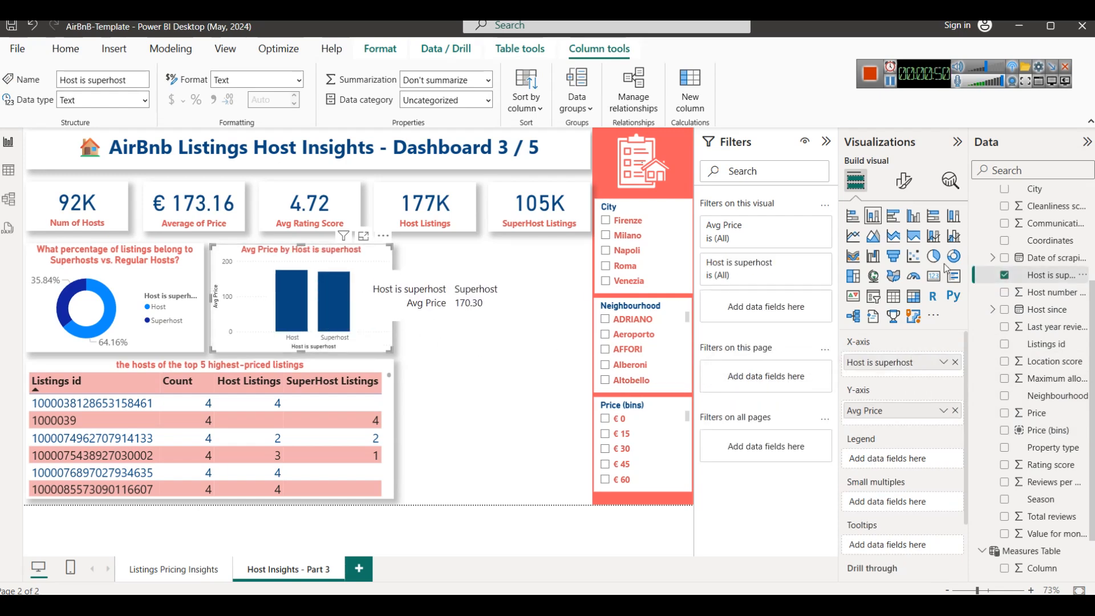
Turn on data labels for the Avg Price by Host is superhost chart and set their value font size to 10.
left_click(903, 180)
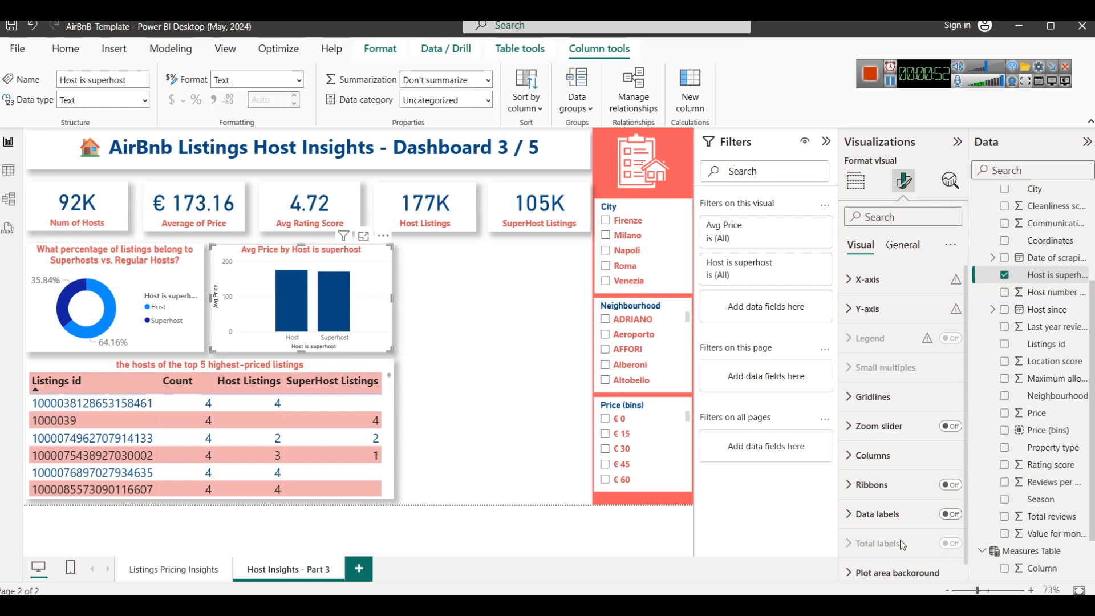
scroll(936, 516, "down", 1)
left_click(948, 503)
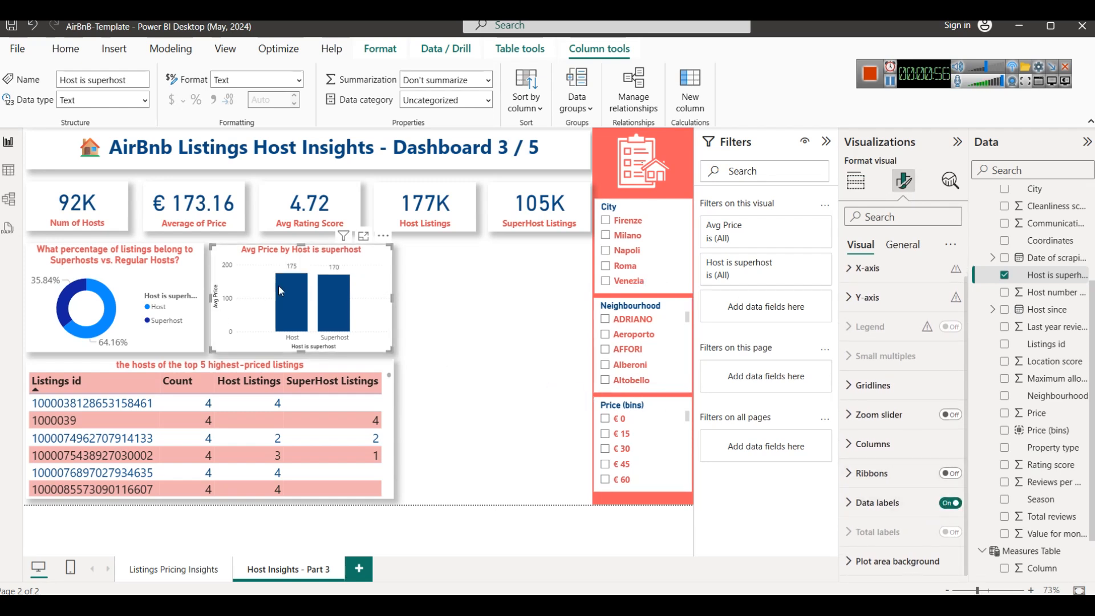
mouse_move(290, 286)
left_click(882, 504)
scroll(881, 507, "down", 3)
scroll(908, 463, "down", 3)
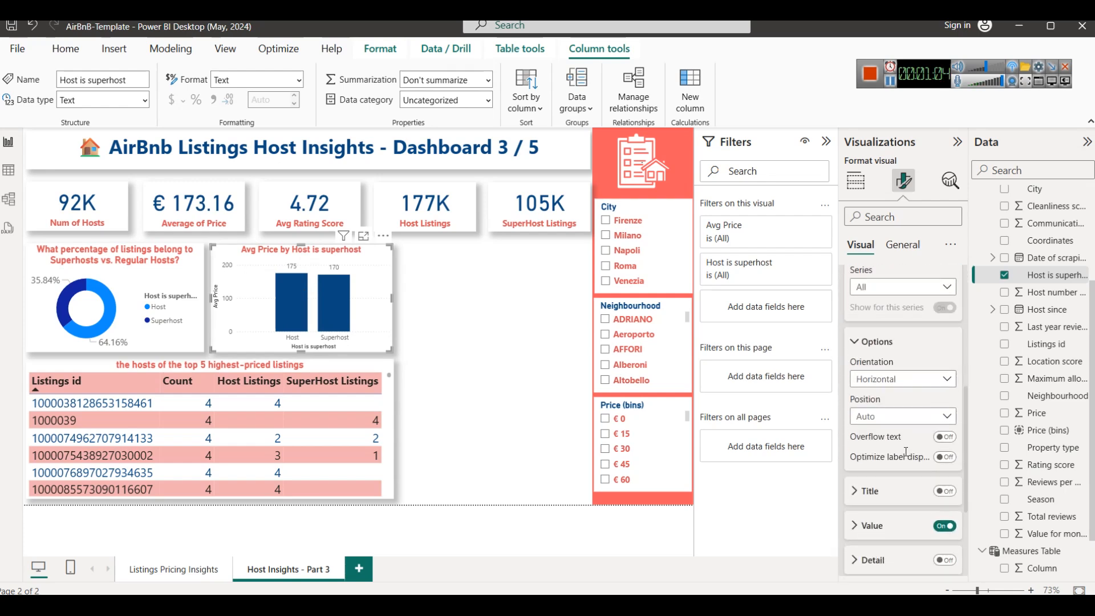
scroll(912, 546, "down", 3)
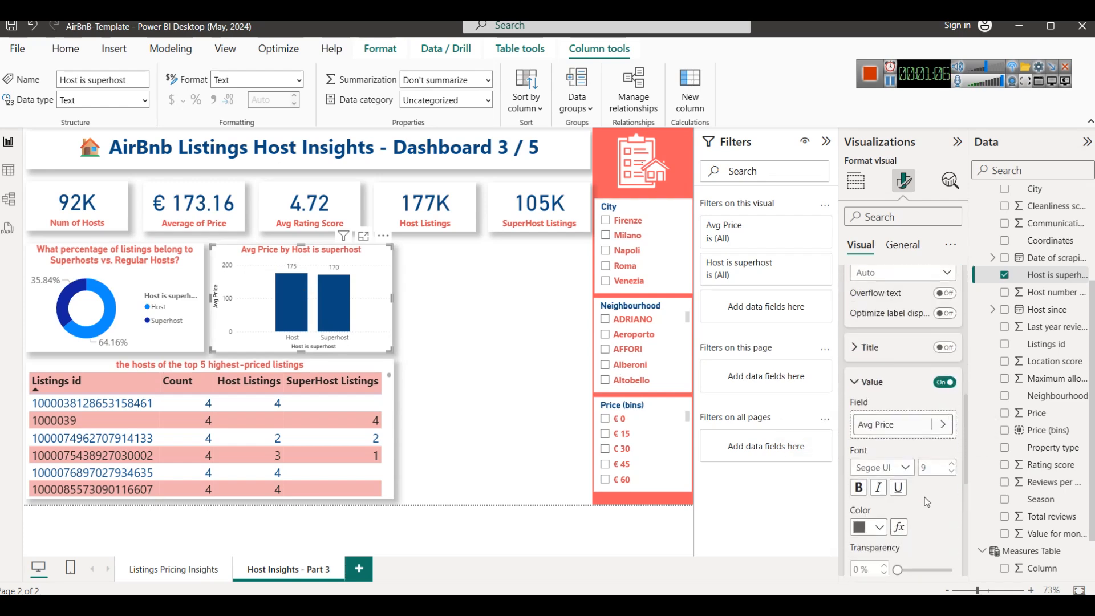
left_click(951, 467)
left_click(294, 284)
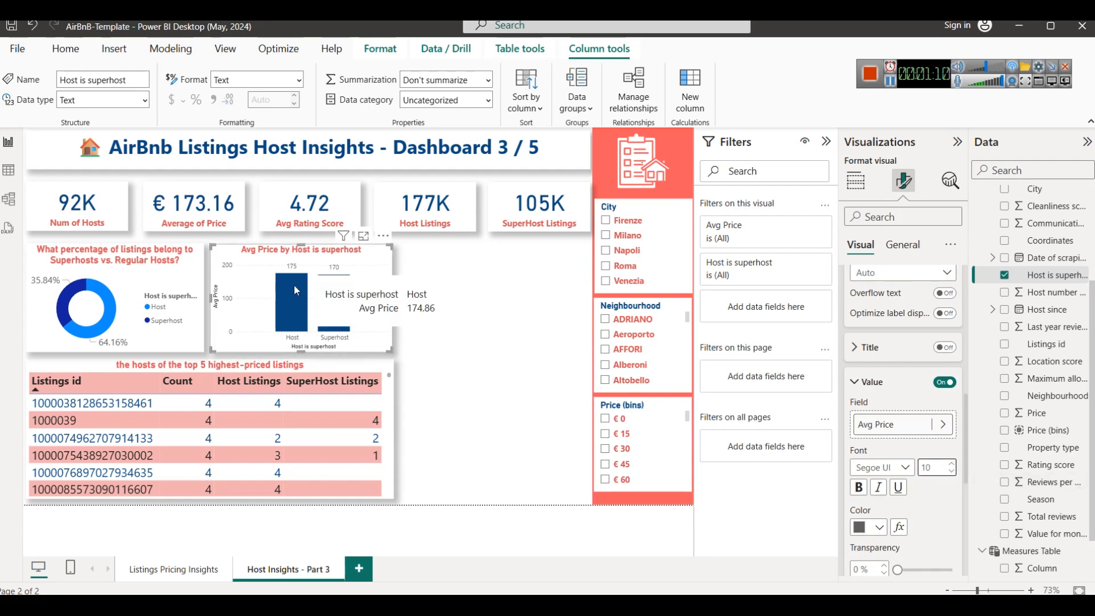
left_click(293, 284)
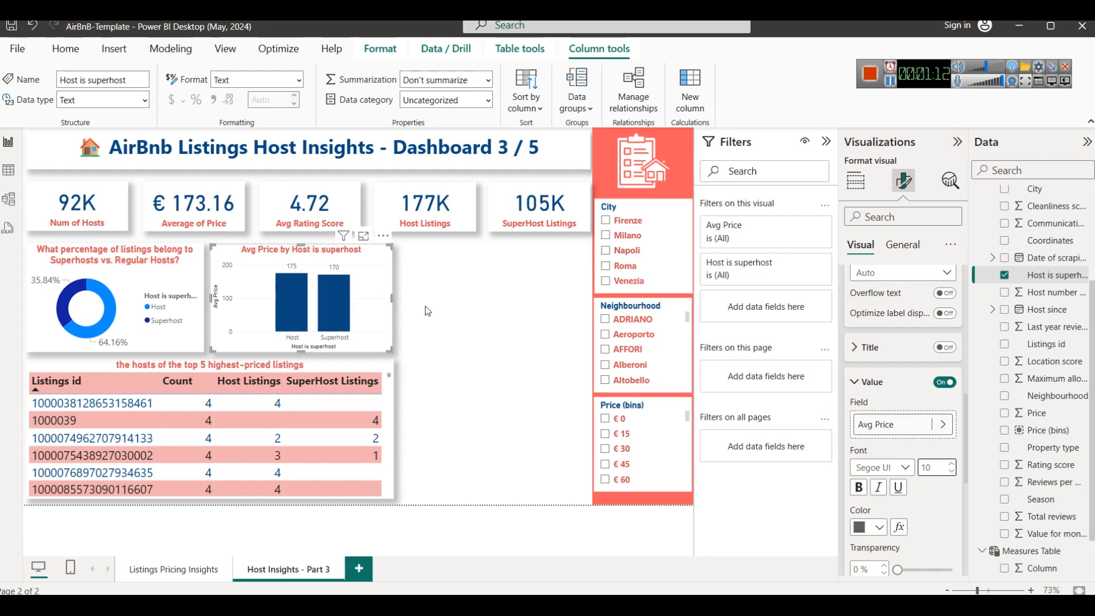
left_click(427, 311)
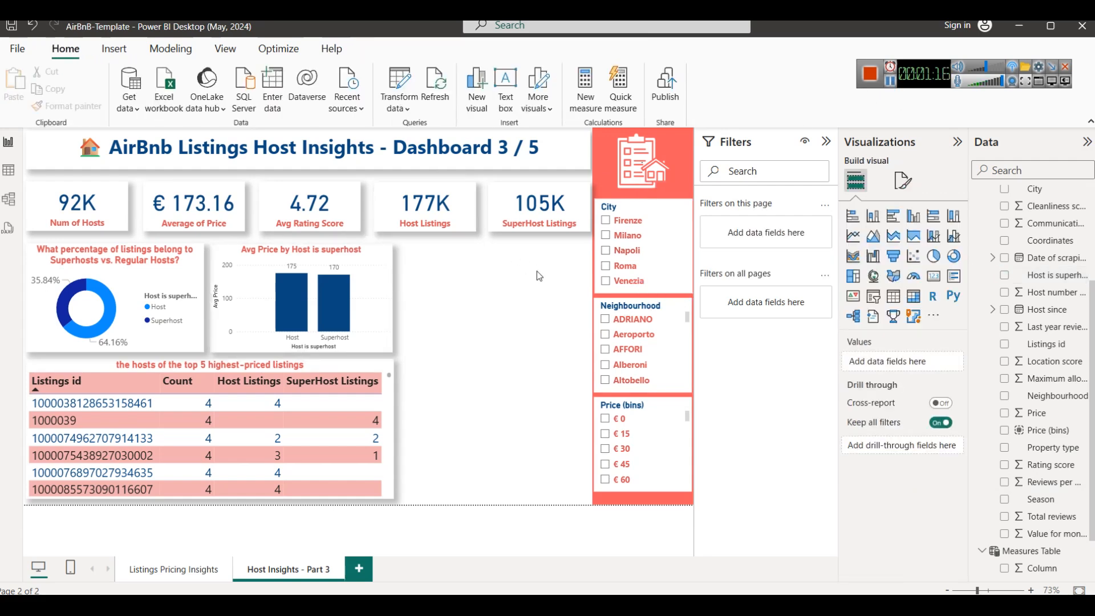
Duplicate the Avg Price by Host is superhost chart and place the copy in the empty space beside the original.
left_click(324, 259)
key("ctrl+c")
key("ctrl+v")
left_click_drag(324, 259, 514, 260)
Replace Avg Price with the average of Rating score in the original superhost chart, and convert it to a clustered bar chart.
left_click(339, 253)
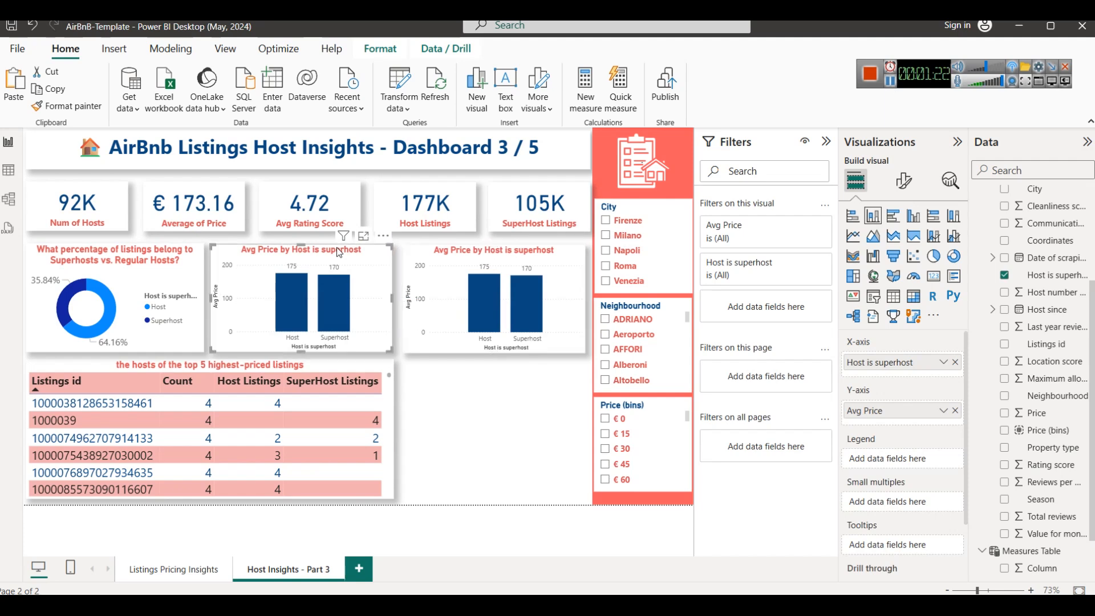
left_click(955, 411)
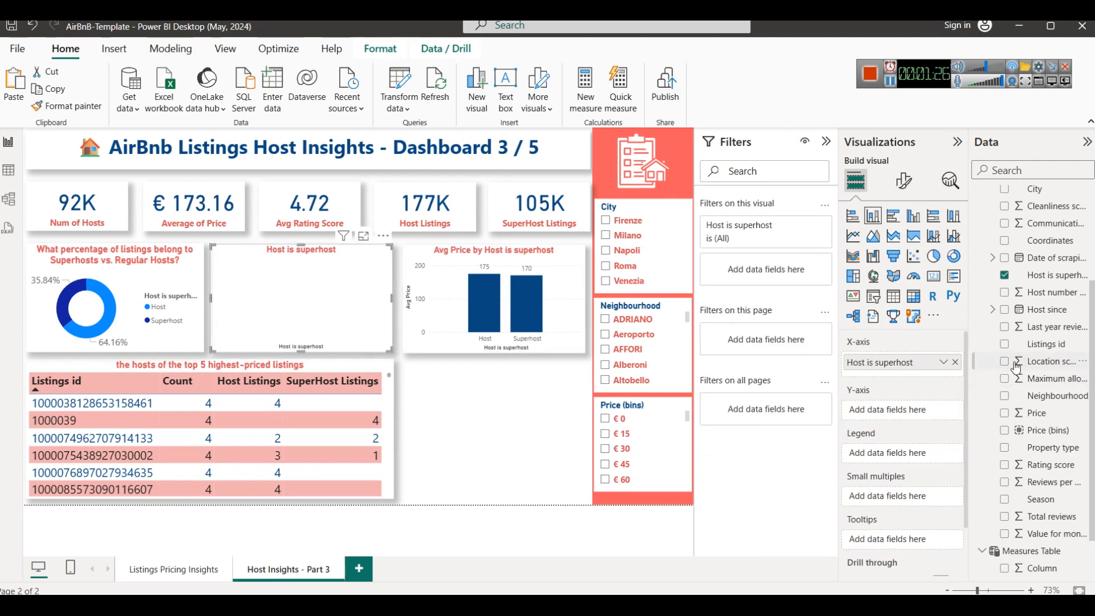
scroll(1078, 417, "up", 5)
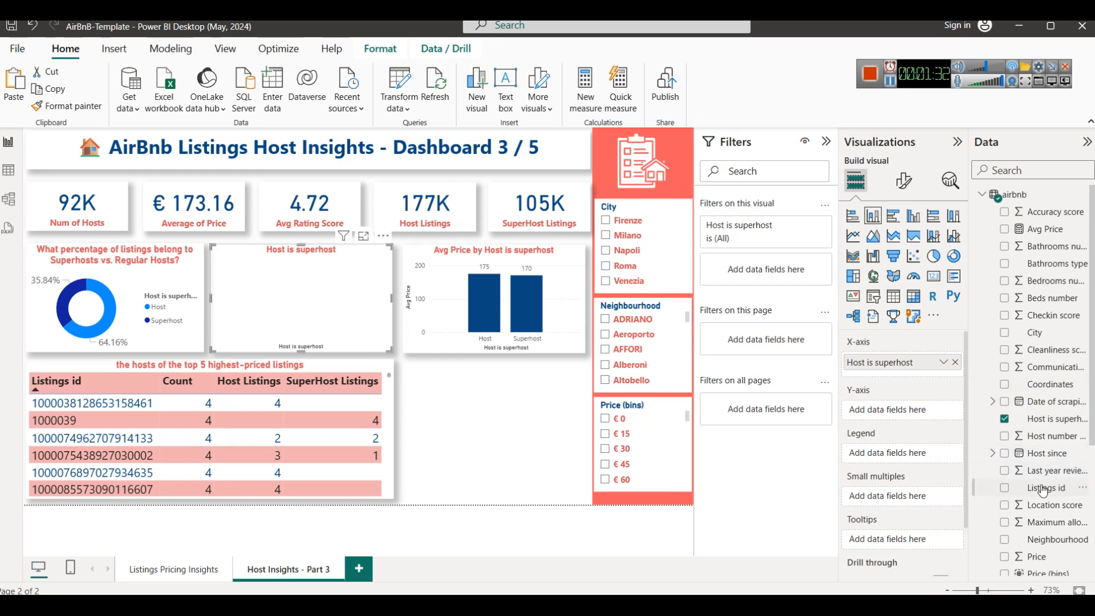
scroll(1053, 465, "down", 3)
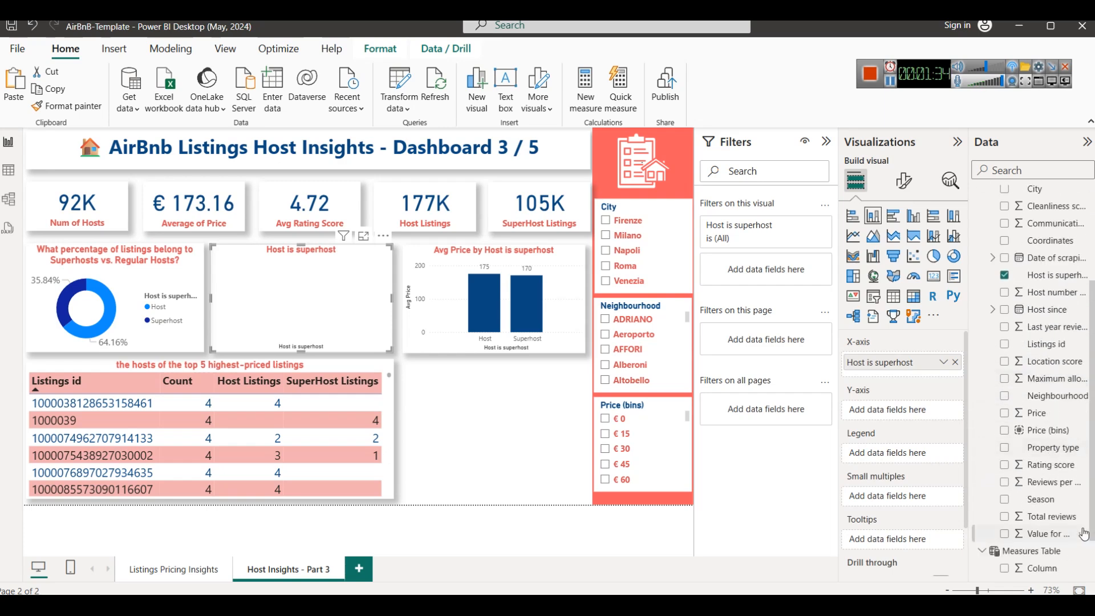
left_click_drag(1053, 474, 891, 421)
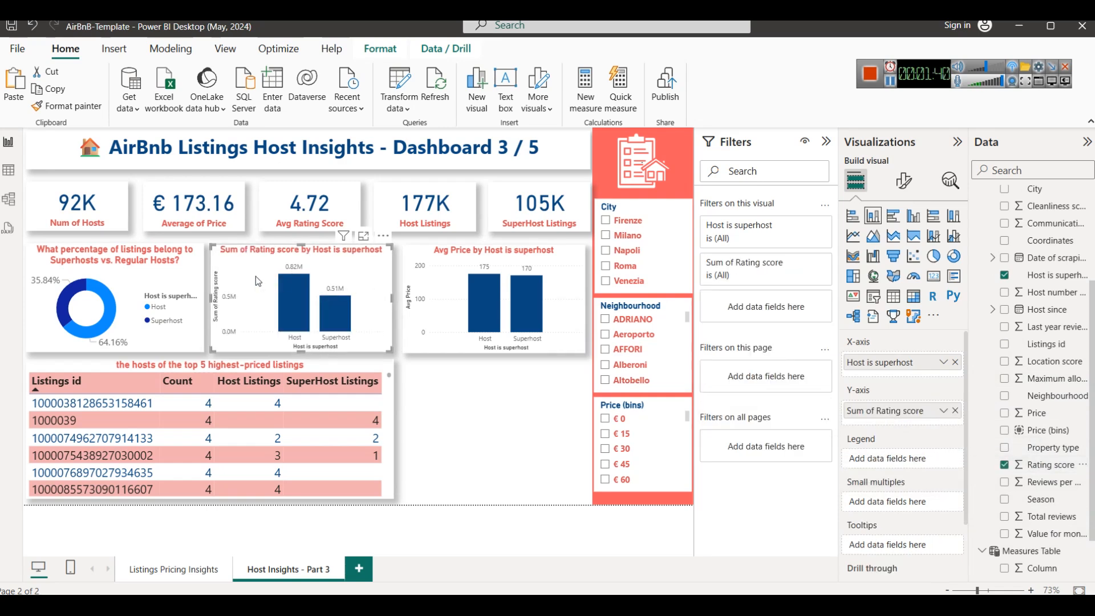
left_click(944, 410)
left_click(983, 252)
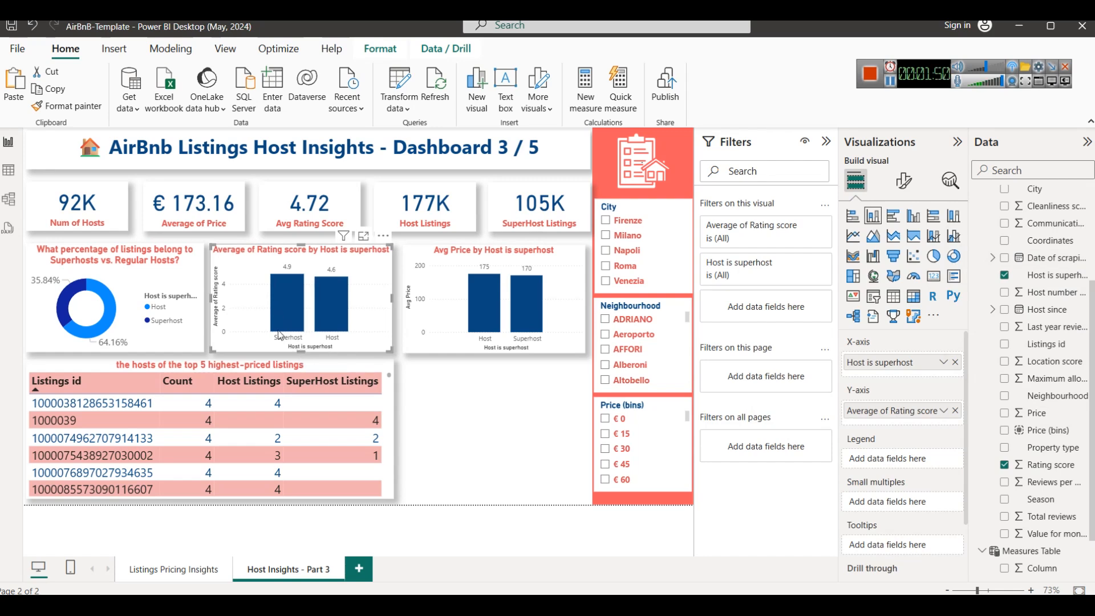
left_click(891, 216)
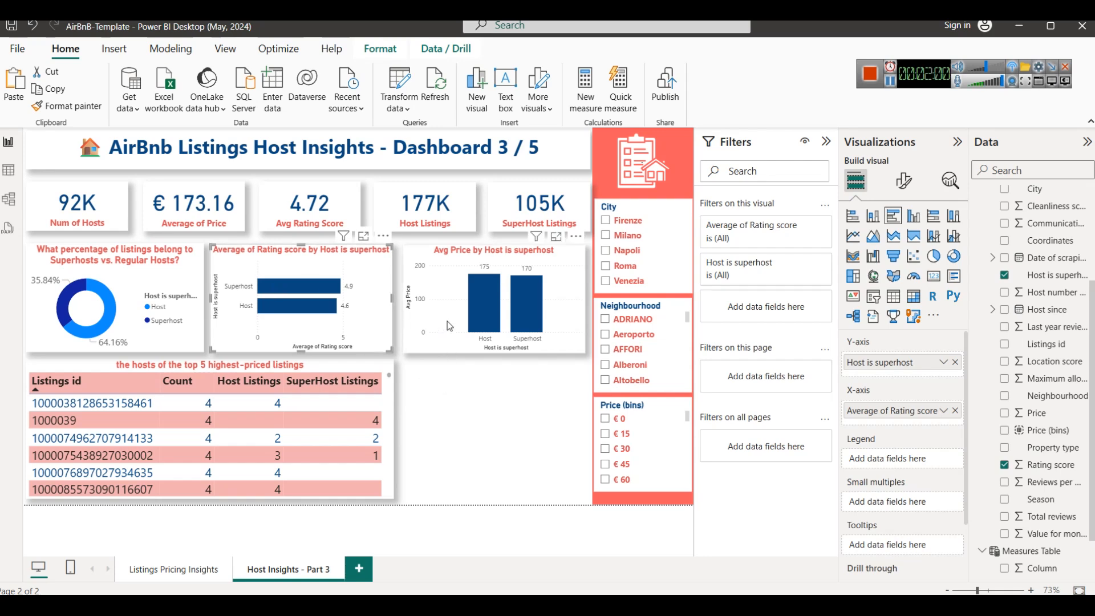
Convert the copied Avg Price by Host is superhost chart to a line and stacked column chart.
left_click(425, 273)
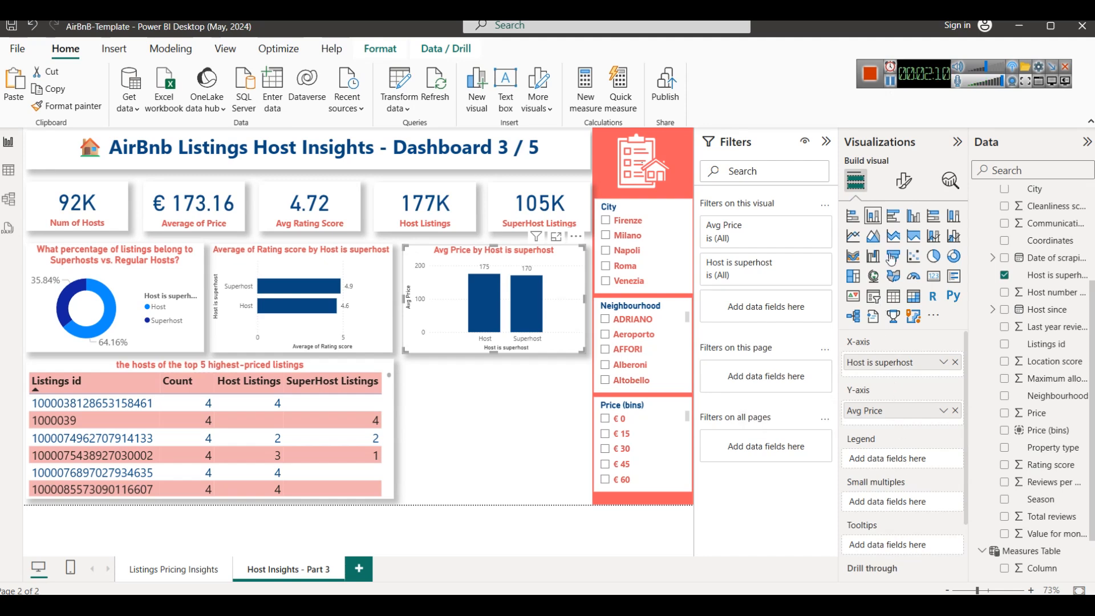
left_click(907, 215)
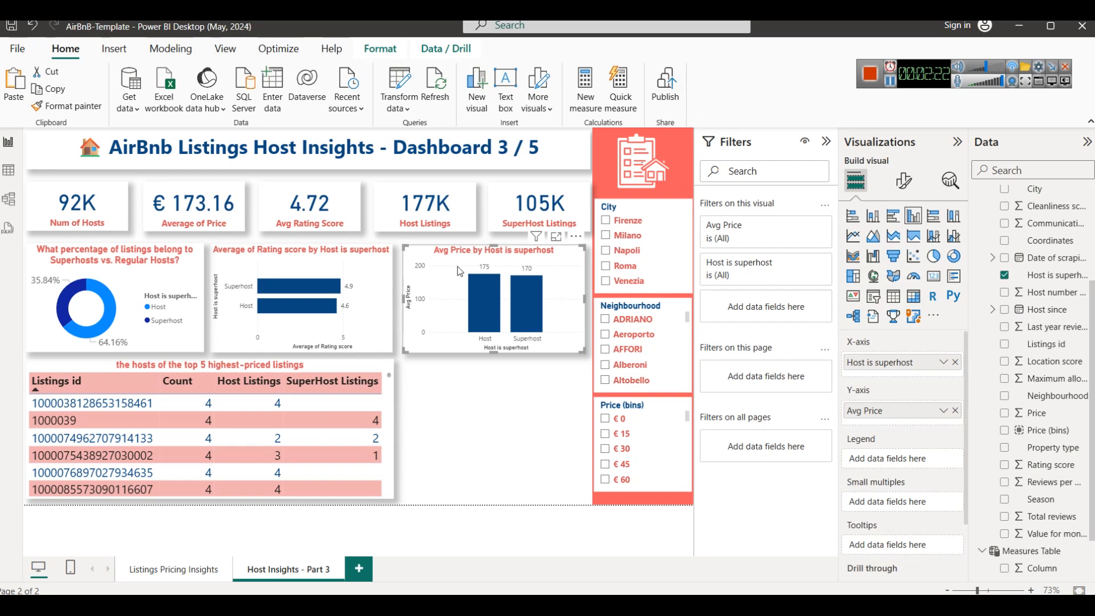
left_click(934, 237)
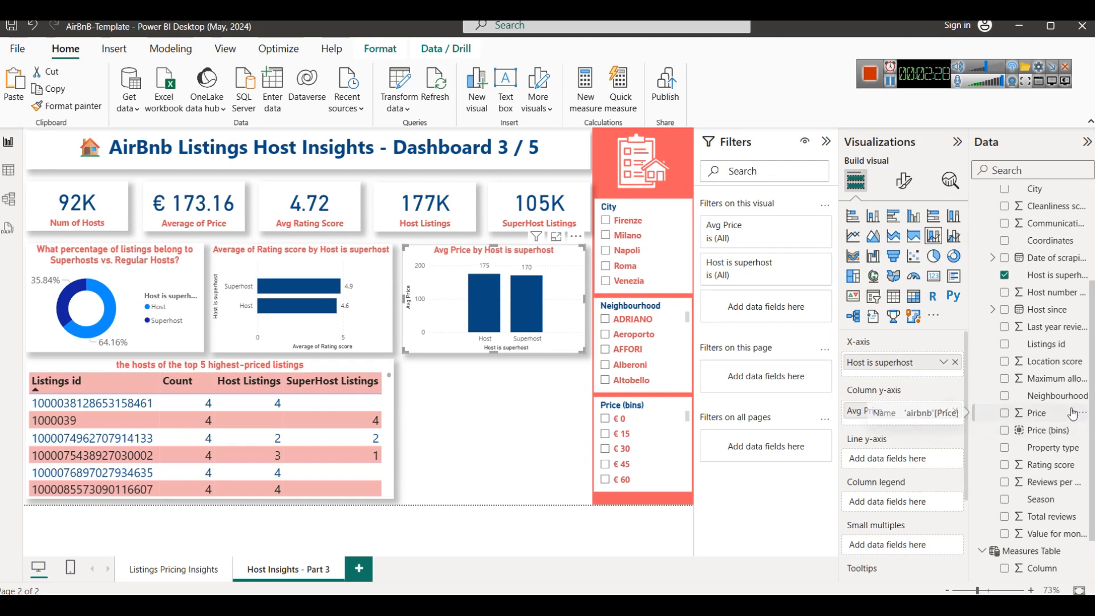
Try adding Rating score, summarized as Average, to the Avg Price combo chart's line y-axis.
left_click_drag(1055, 465, 891, 448)
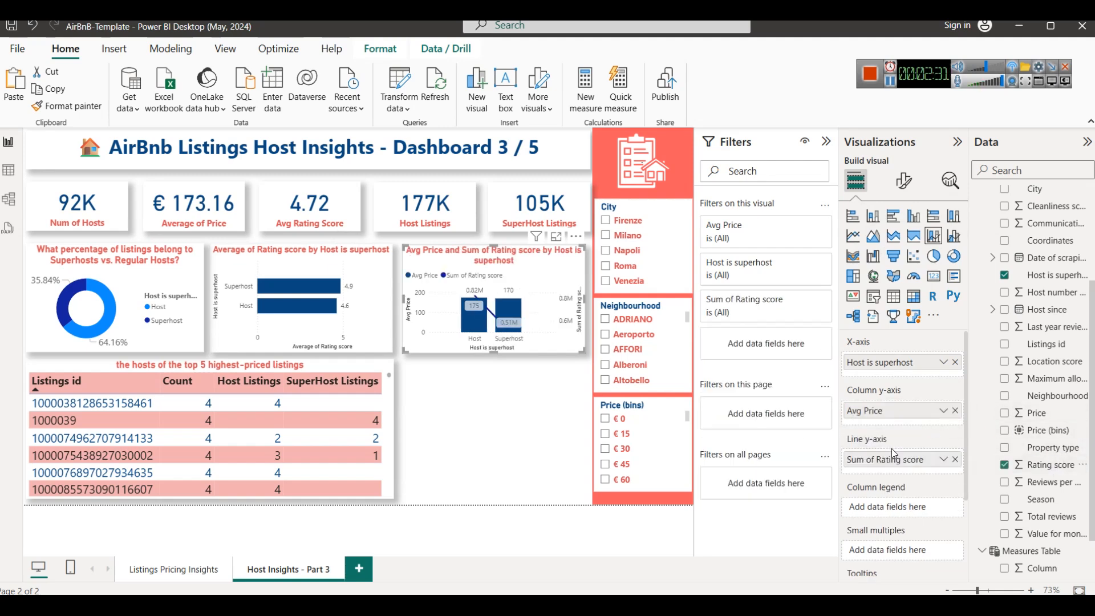
left_click(944, 459)
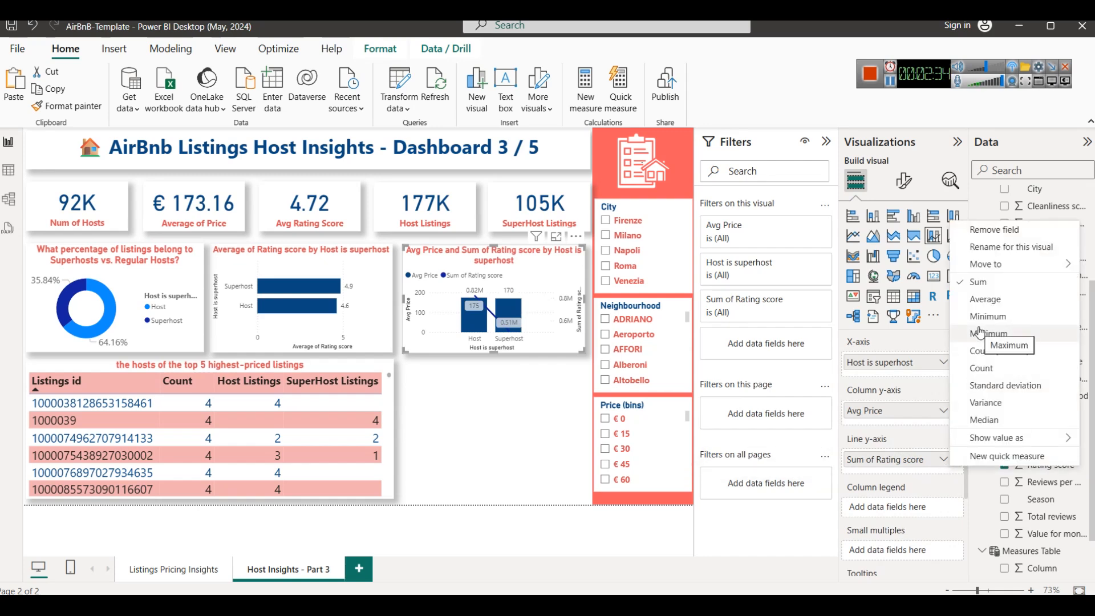
mouse_move(999, 274)
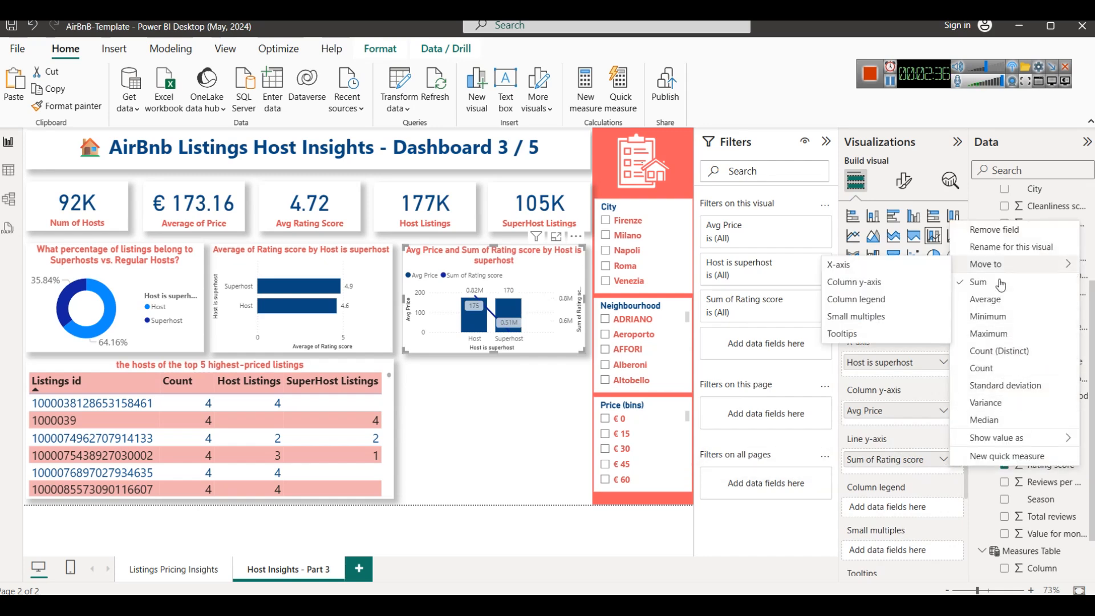
left_click(985, 299)
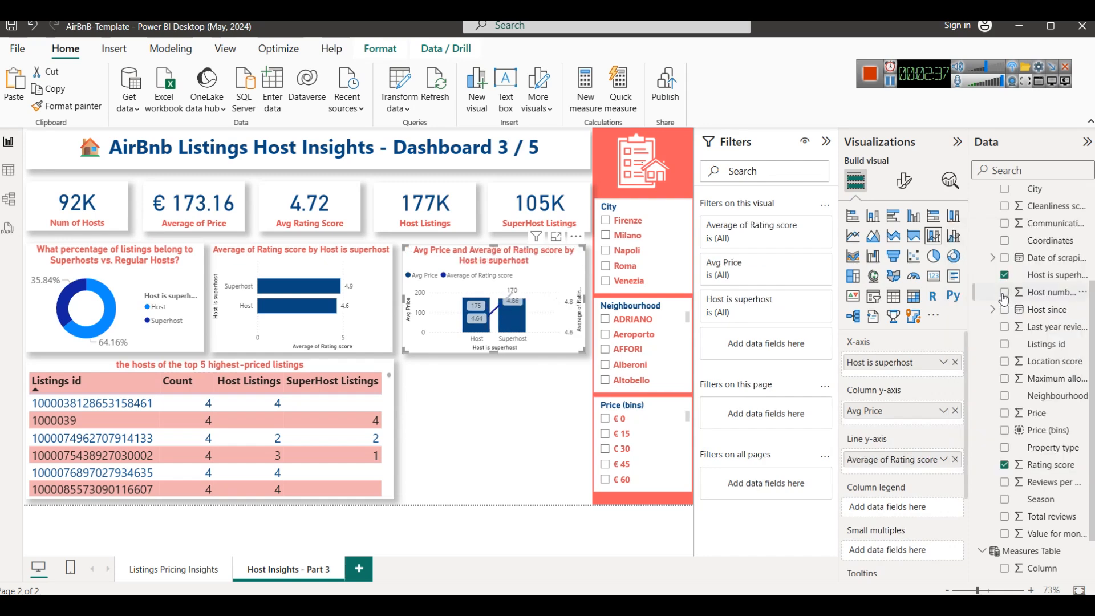
Enlarge the price and rating combo chart in focus mode to examine its values, and return to the report page.
left_click(556, 236)
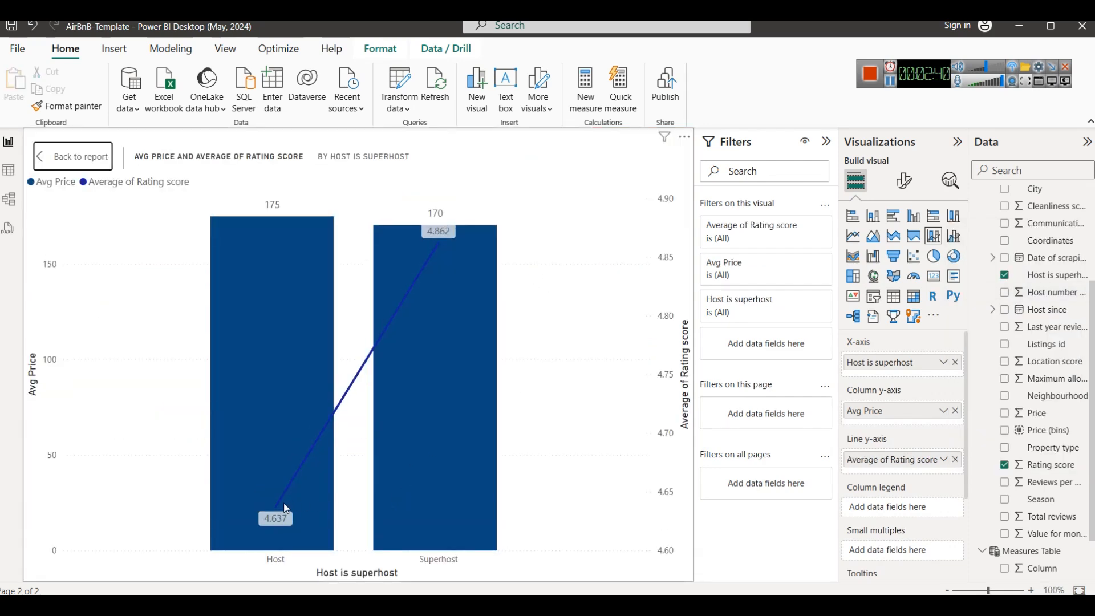
mouse_move(286, 508)
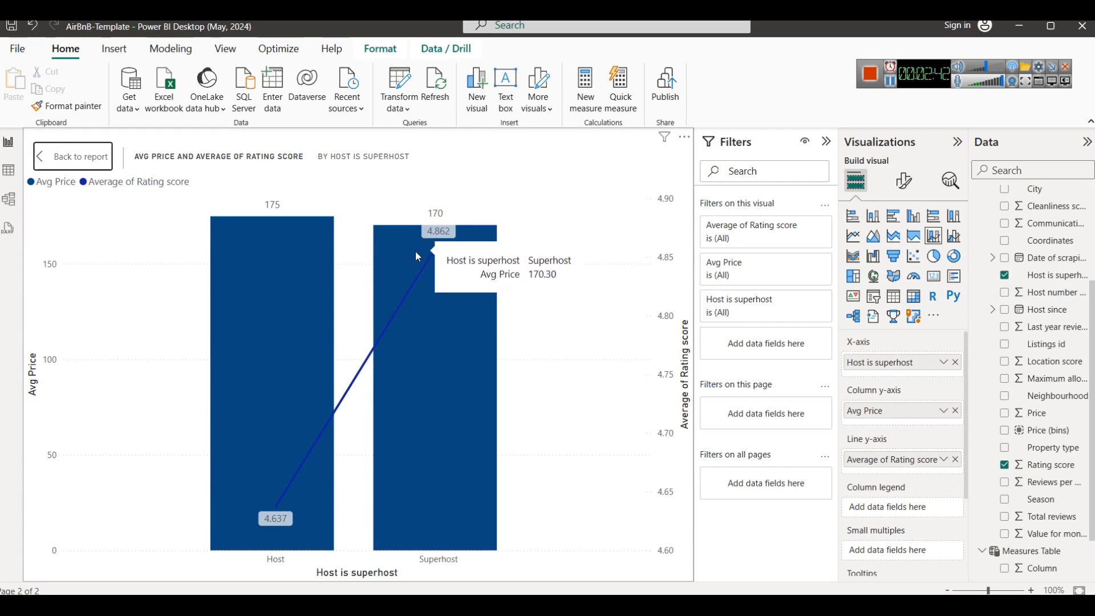
left_click(68, 162)
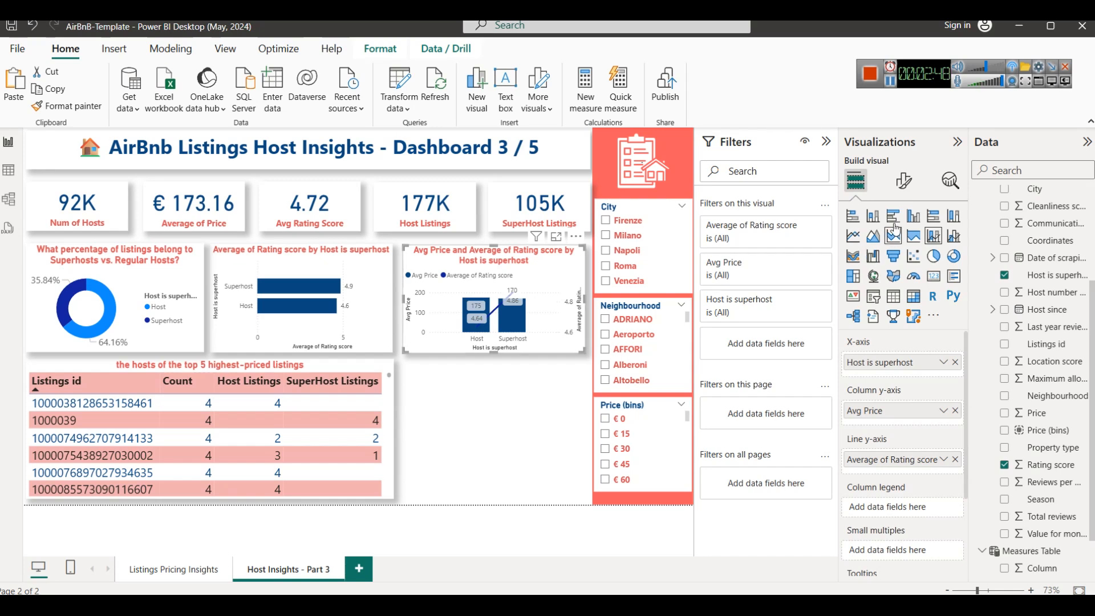
Try hiding the combo chart's data labels, turn them back on, and remove Average of Rating score from its line y-axis.
left_click(904, 181)
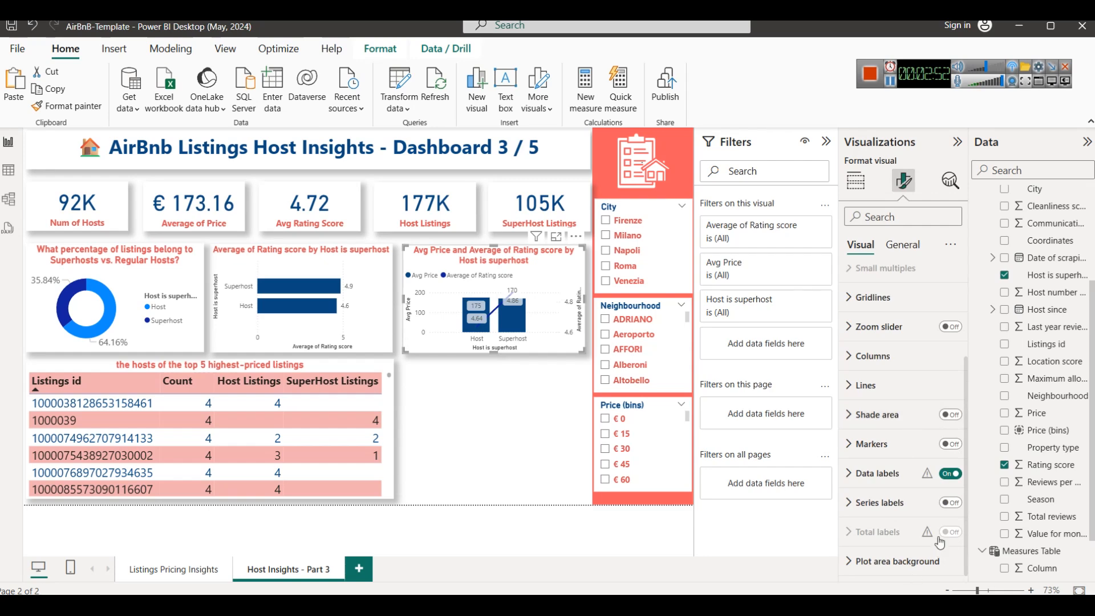
left_click(947, 477)
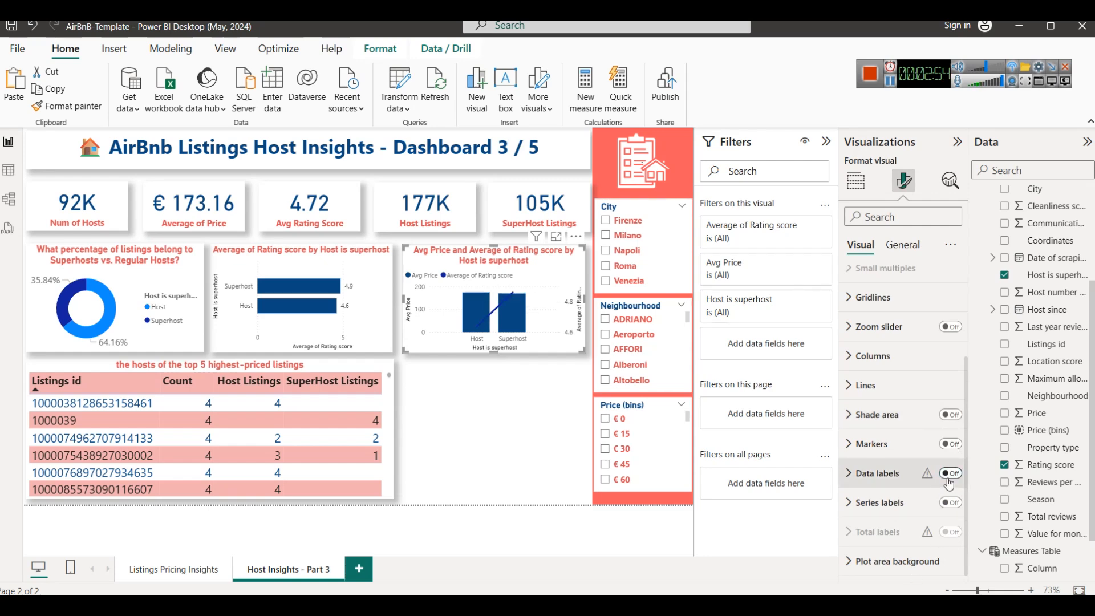
left_click(949, 482)
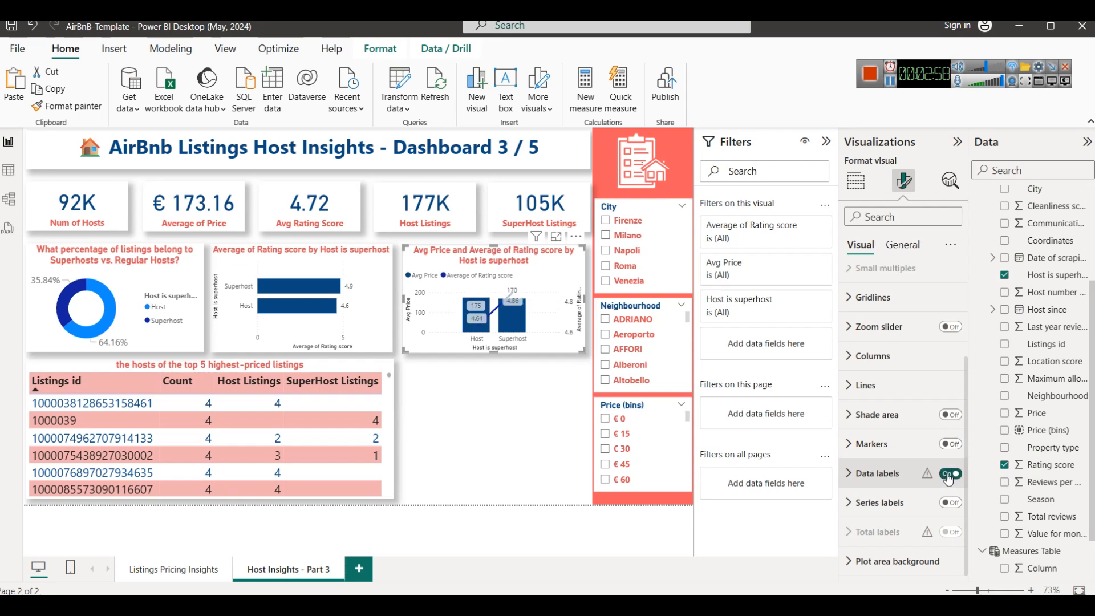
scroll(943, 264, "up", 3)
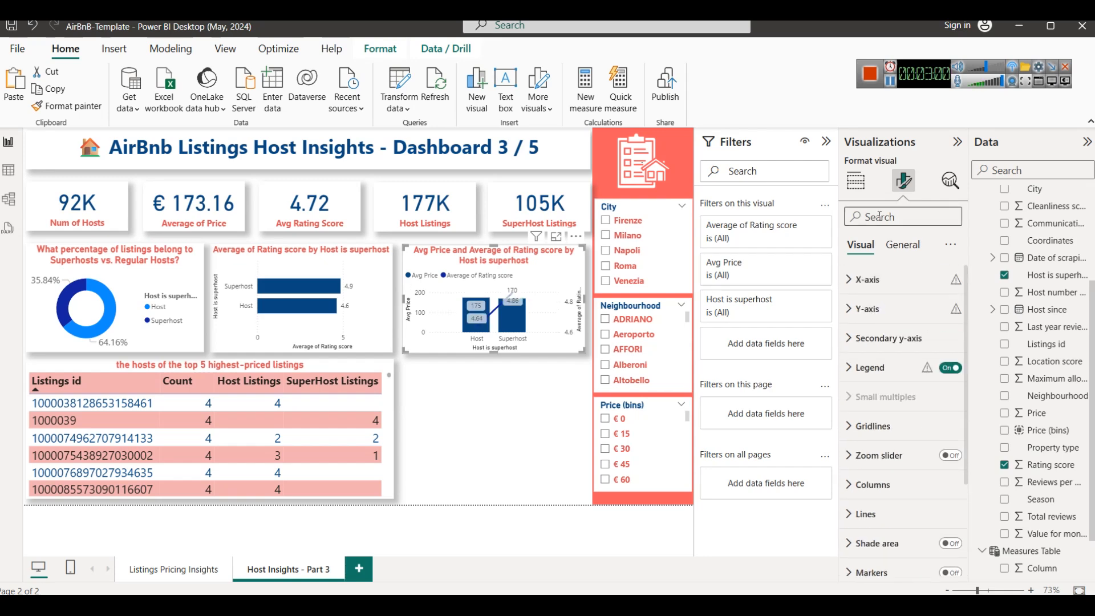
left_click(855, 180)
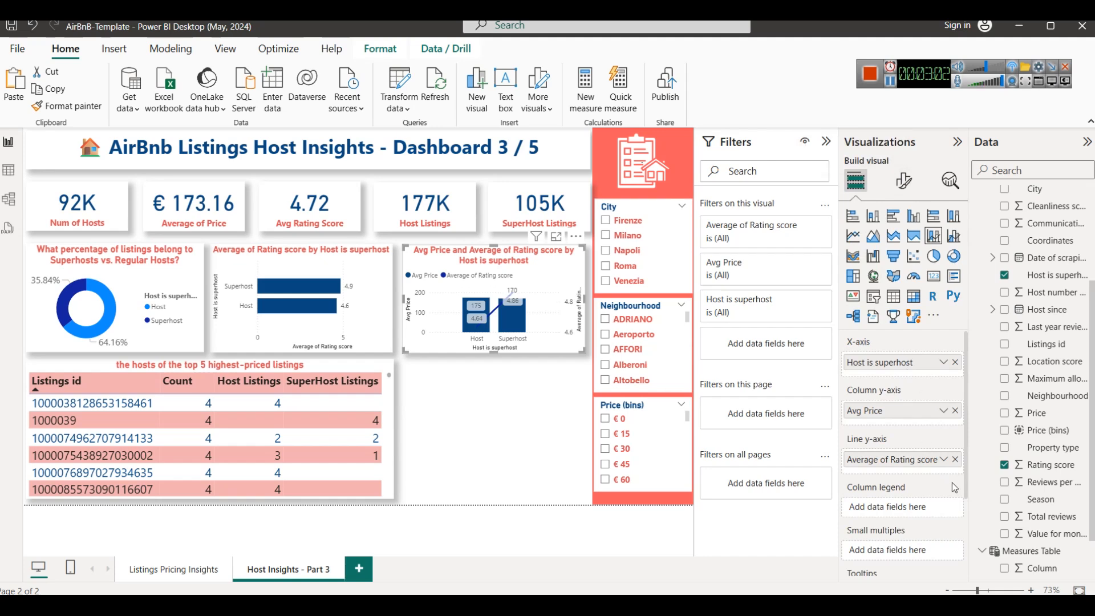
left_click_drag(957, 468, 485, 381)
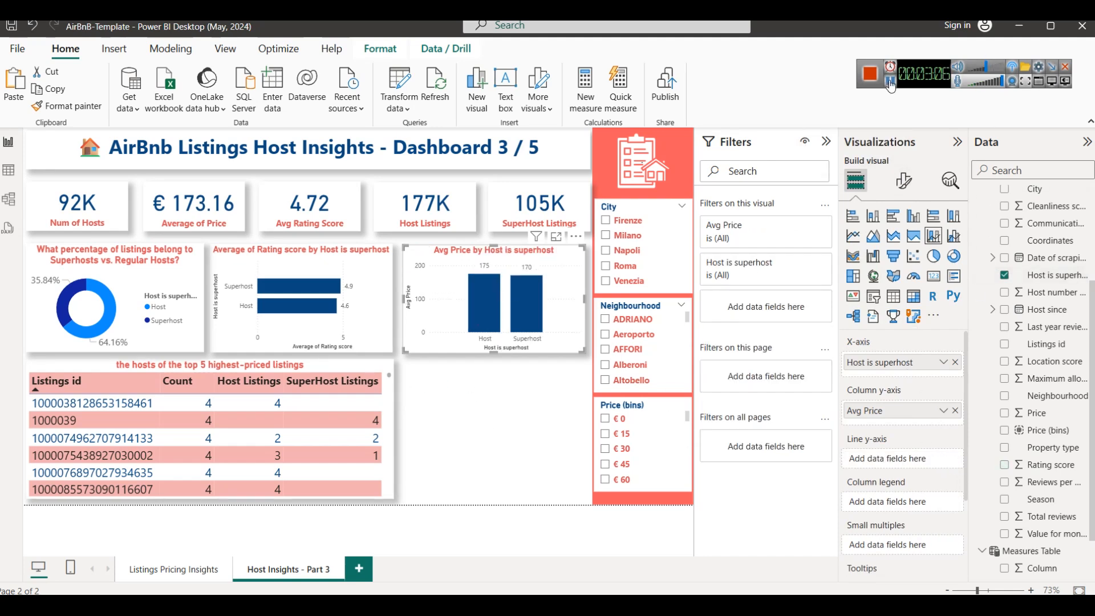
left_click(890, 84)
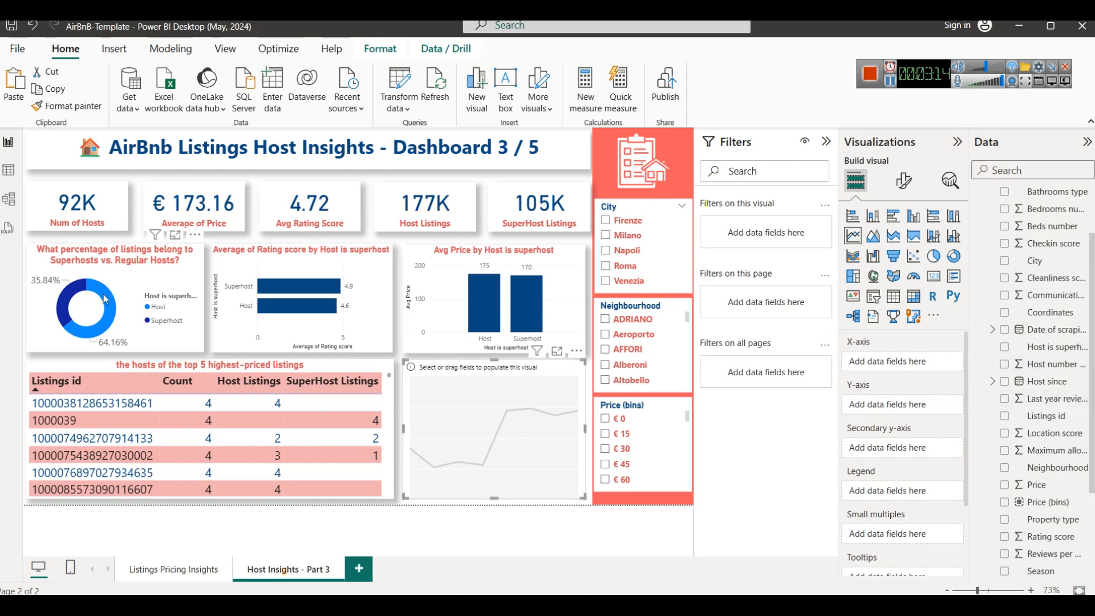
Examine the range of Host since dates among the airbnb table's filter values, and return to the report page.
left_click(9, 170)
left_click(280, 162)
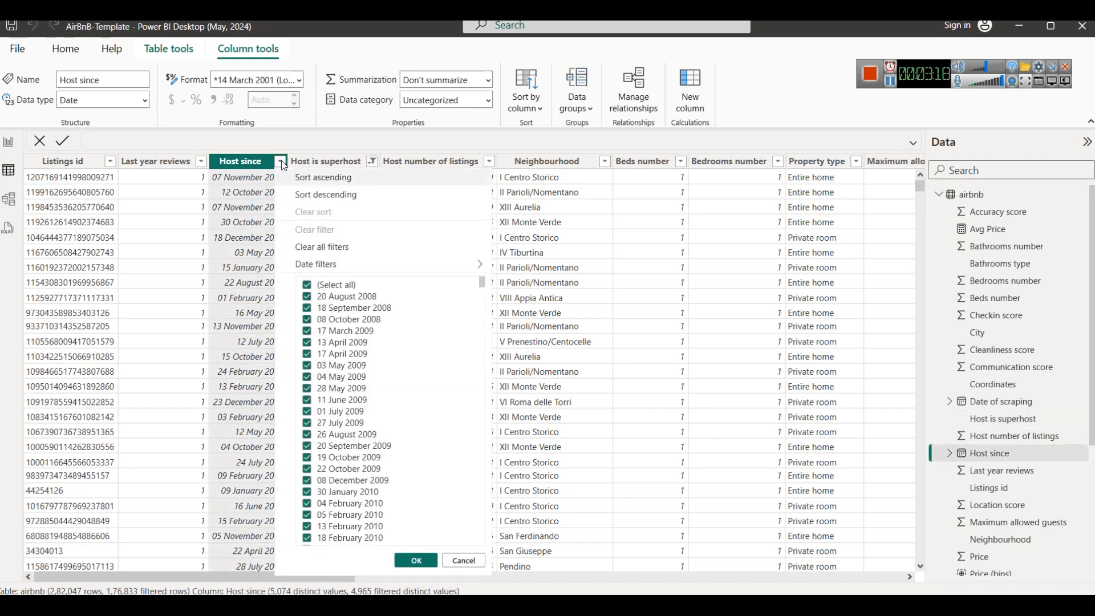
scroll(401, 410, "down", 5)
scroll(402, 410, "up", 5)
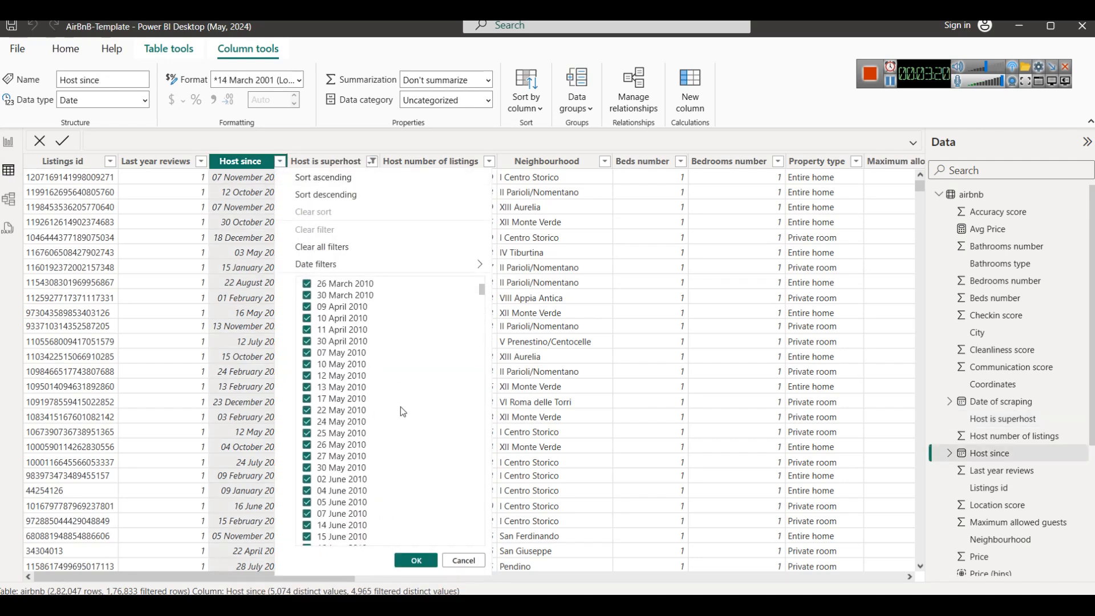
left_click(8, 143)
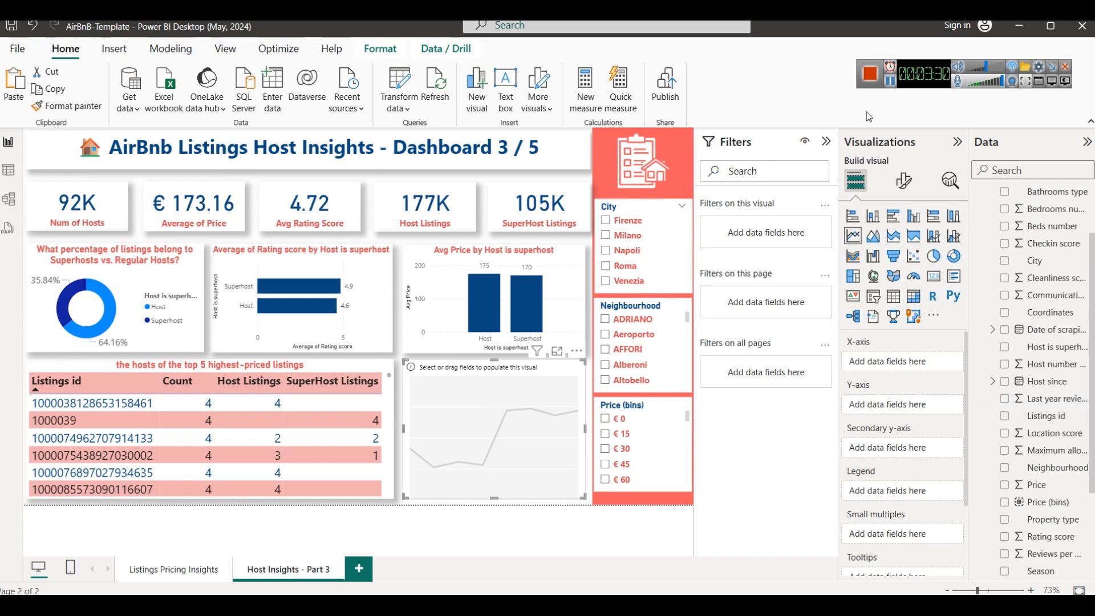
Plot the count of Listings id by Host since in the empty line chart, and check it in focus mode.
left_click_drag(1054, 382, 853, 362)
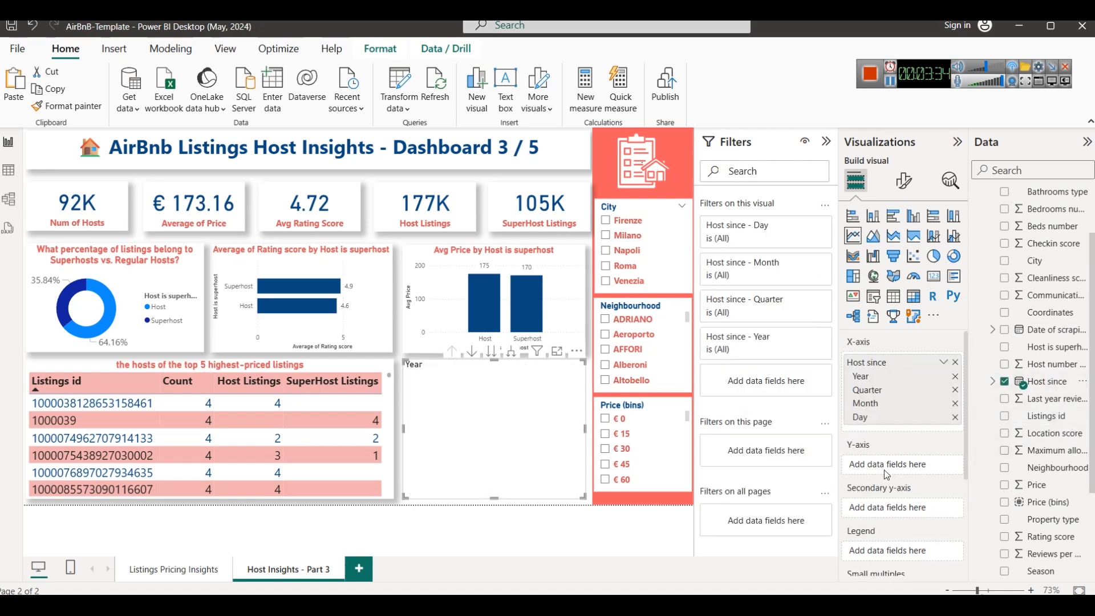
left_click_drag(1048, 407, 893, 476)
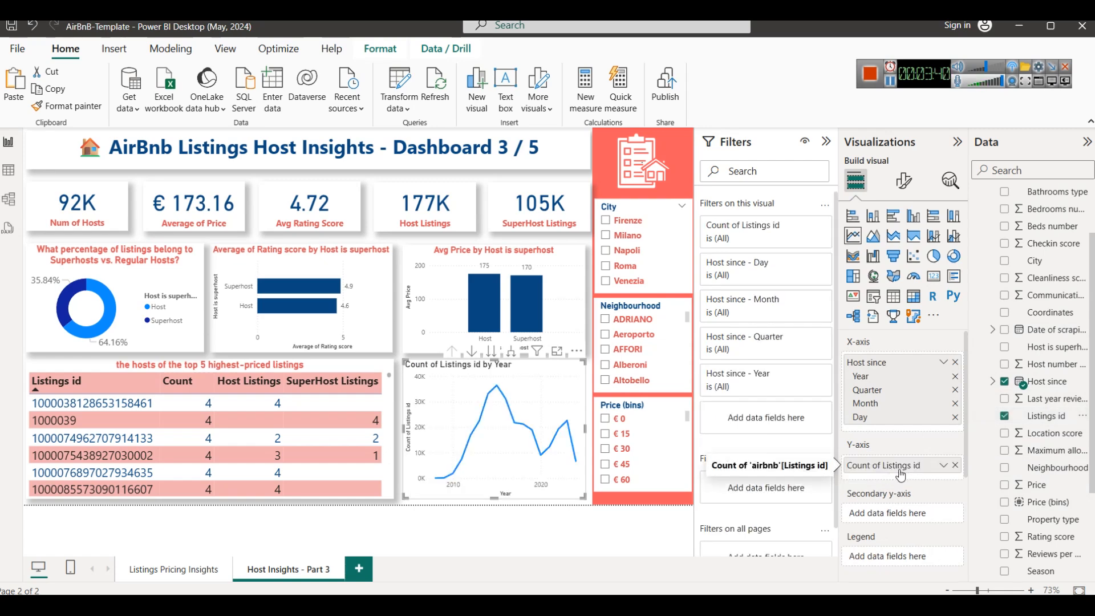
left_click(557, 351)
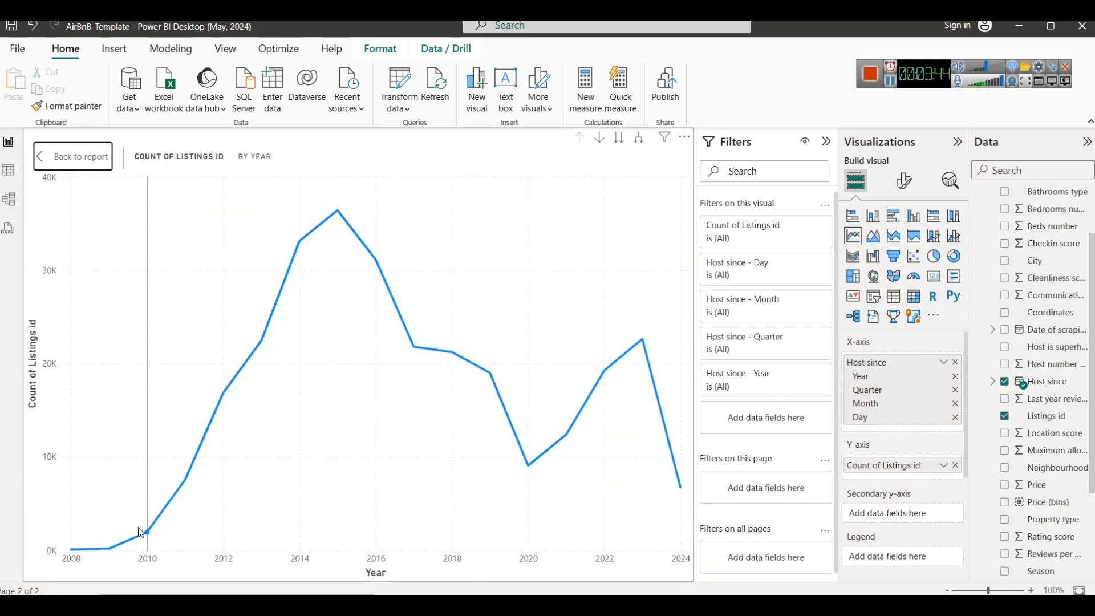
left_click(90, 153)
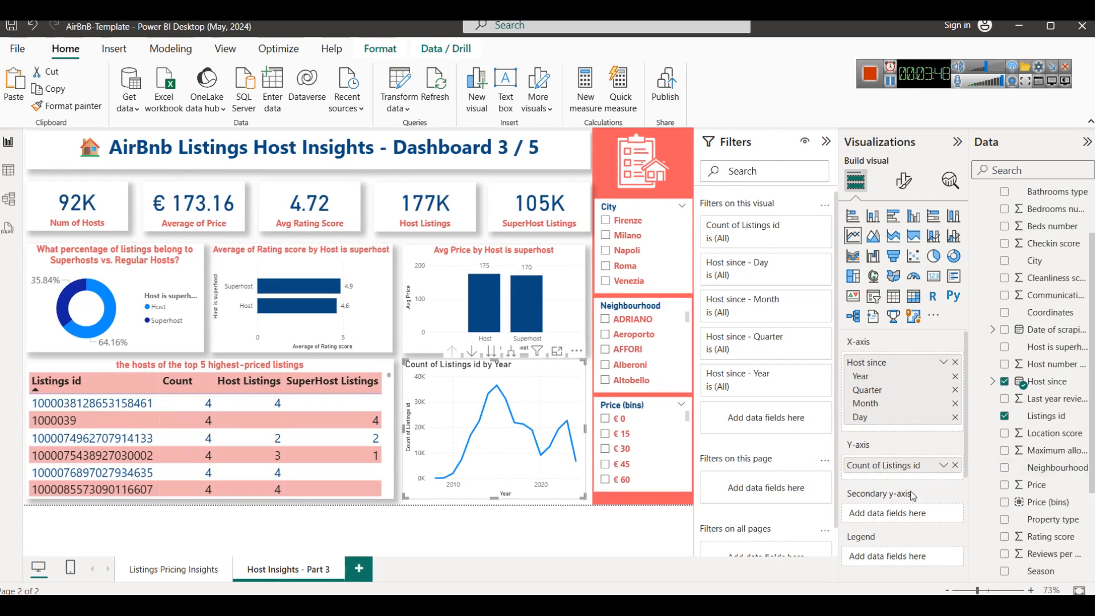
Split the listings-by-year chart by Host is superhost as legend, and convert it to an area chart.
scroll(888, 513, "down", 3)
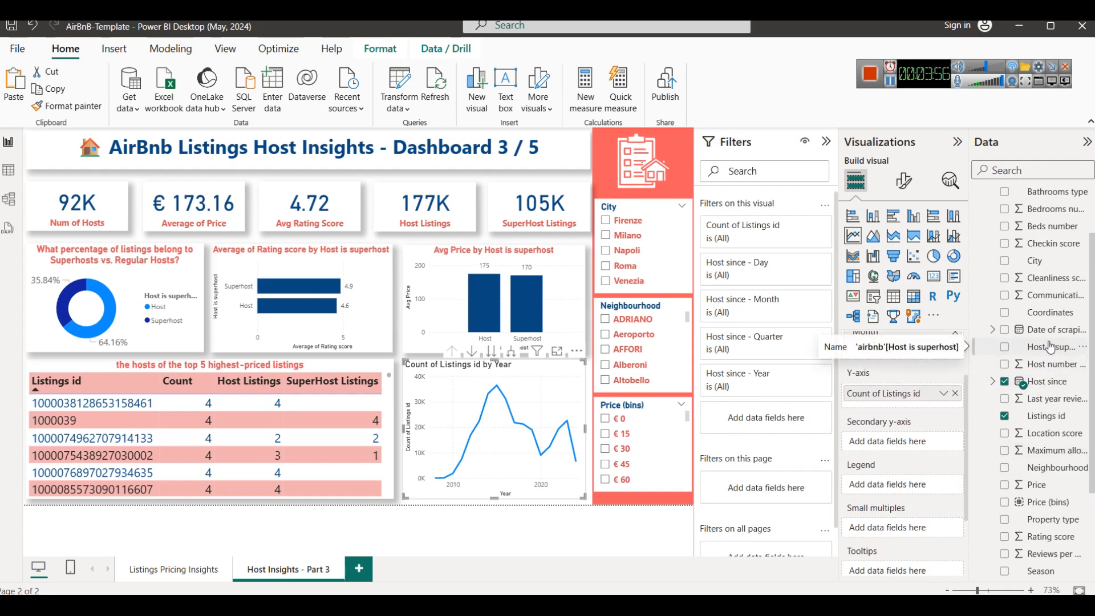
left_click_drag(1051, 347, 888, 484)
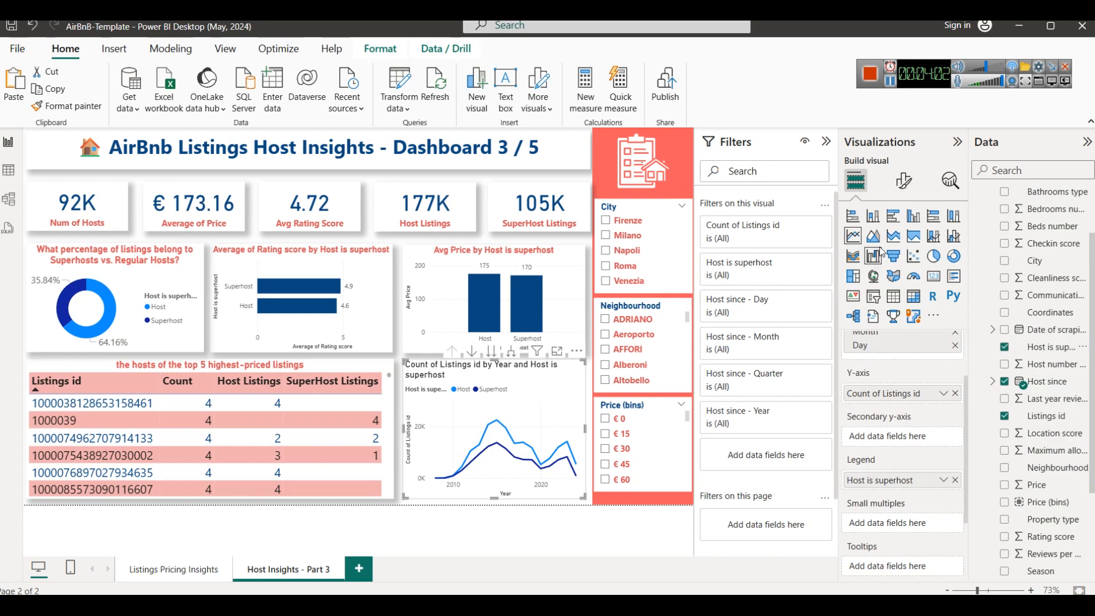
left_click(881, 244)
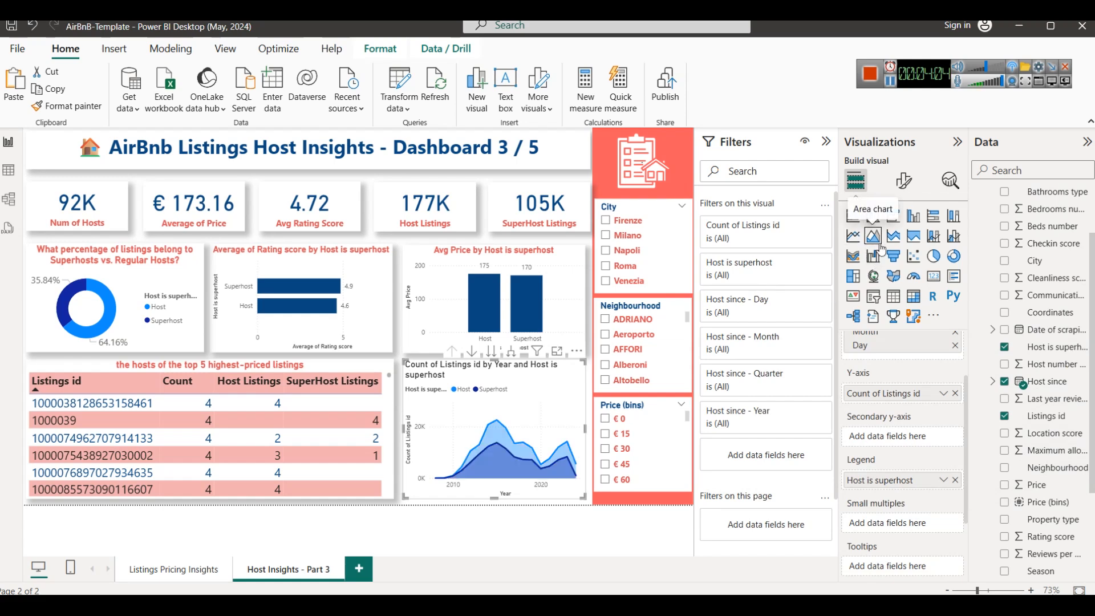
Copy the formatting of the Avg Price by Host is superhost chart onto the area chart.
left_click(460, 259)
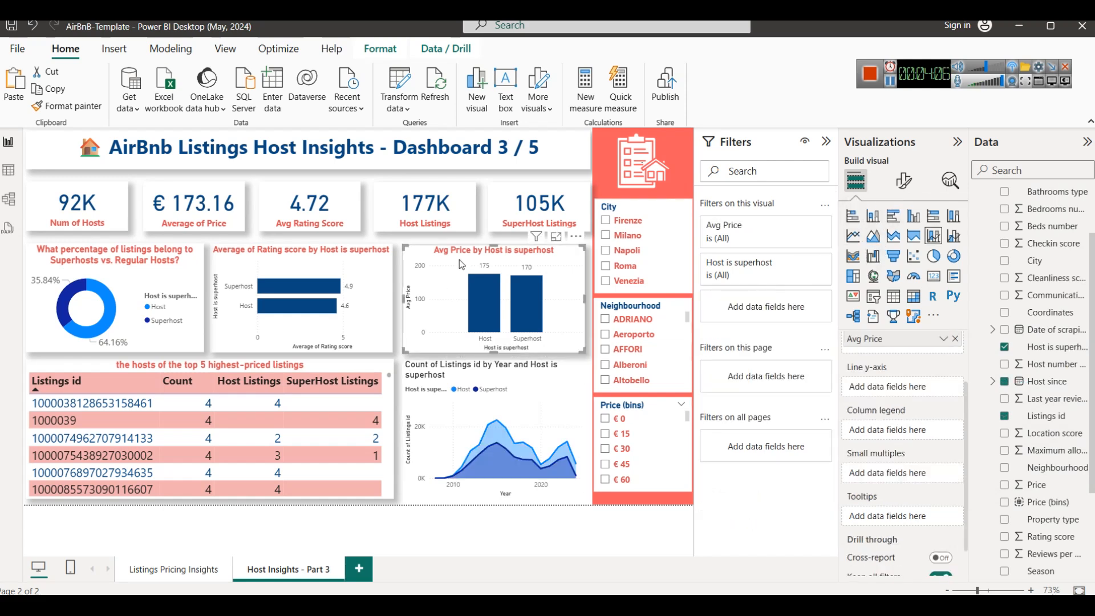
left_click(68, 106)
left_click(489, 400)
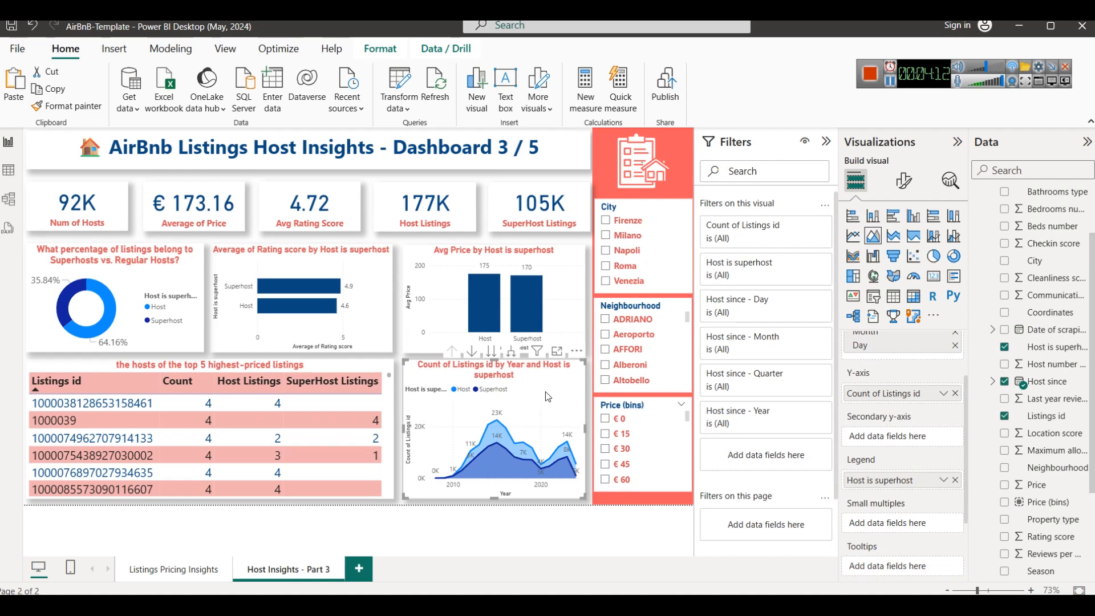
Set the area chart's title to "Number of Host vs Superhost Listing by Time".
scroll(925, 449, "up", 1)
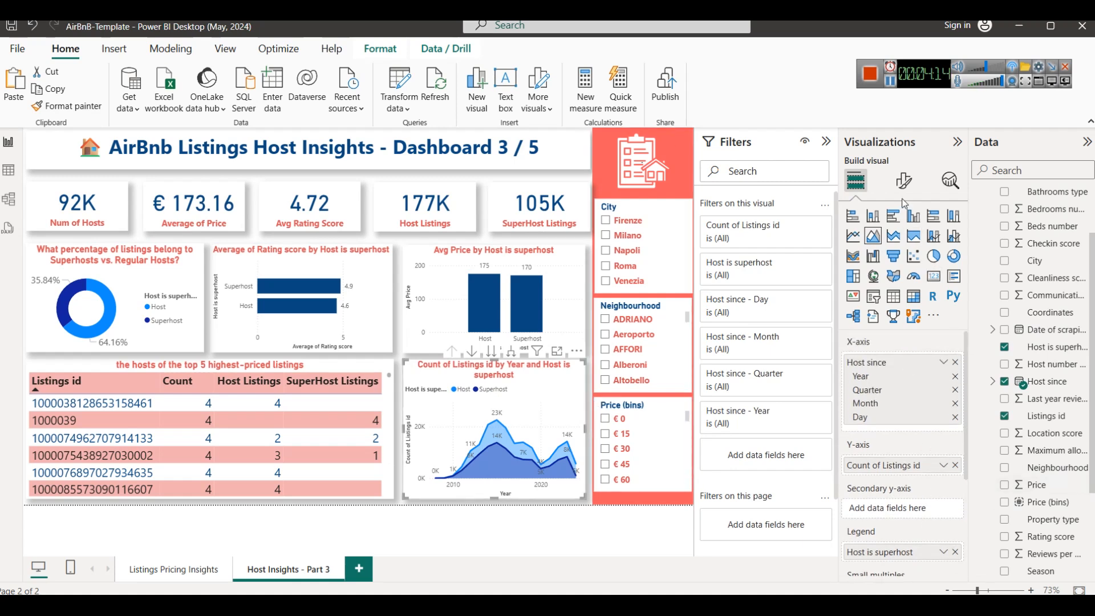
left_click(903, 181)
left_click(903, 245)
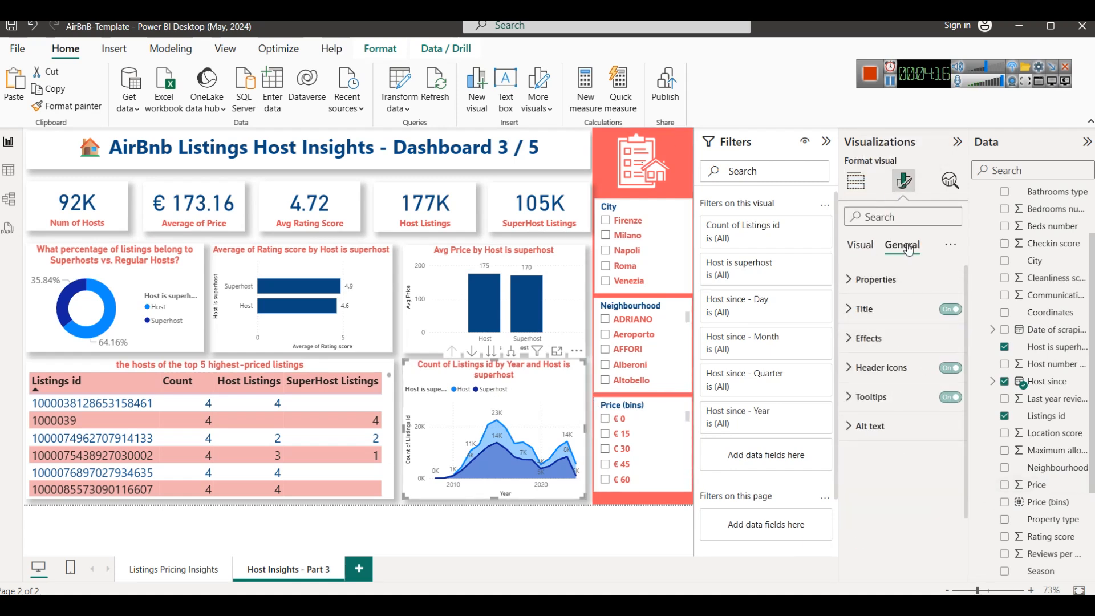
left_click(887, 323)
left_click(929, 381)
key("ctrl+a")
type("Number of Host vs Superhost Listing by Time")
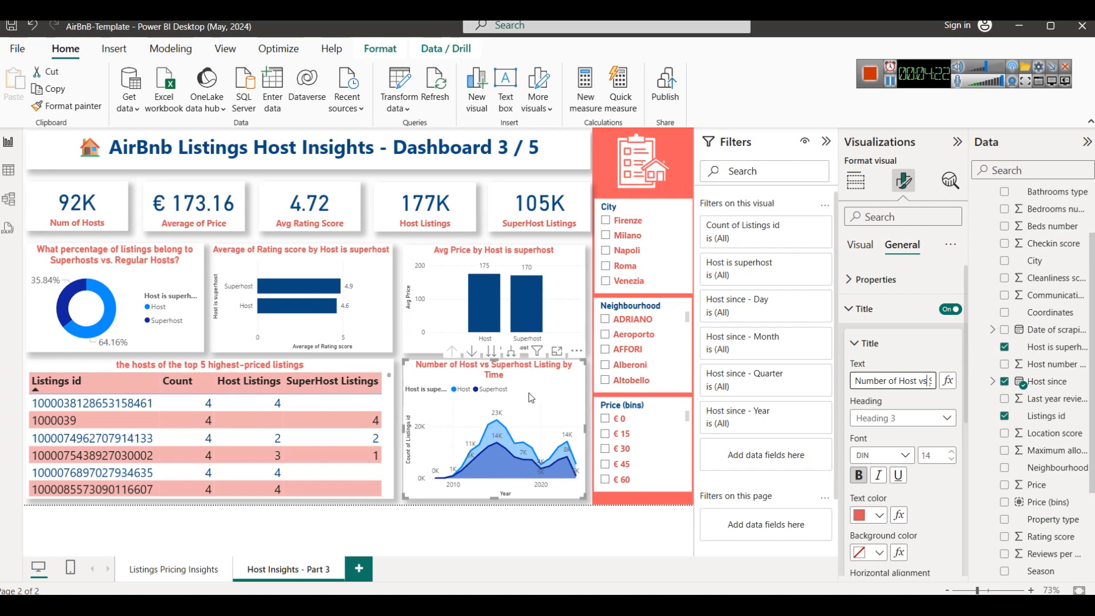
View the area chart at the quarter and month levels of the date hierarchy, and go back up to year.
left_click(491, 351)
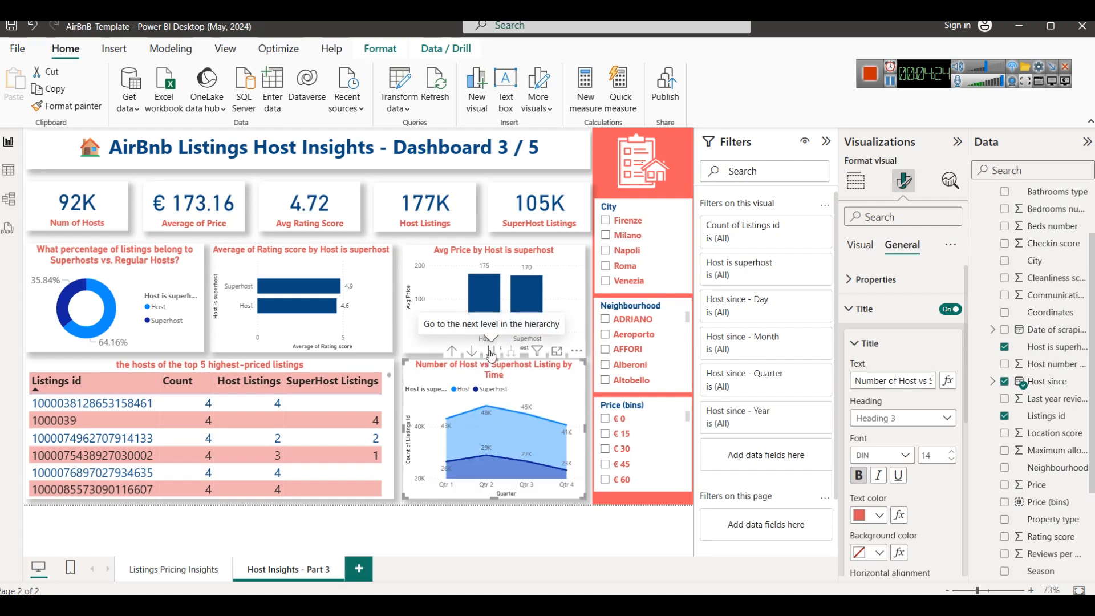
left_click(491, 353)
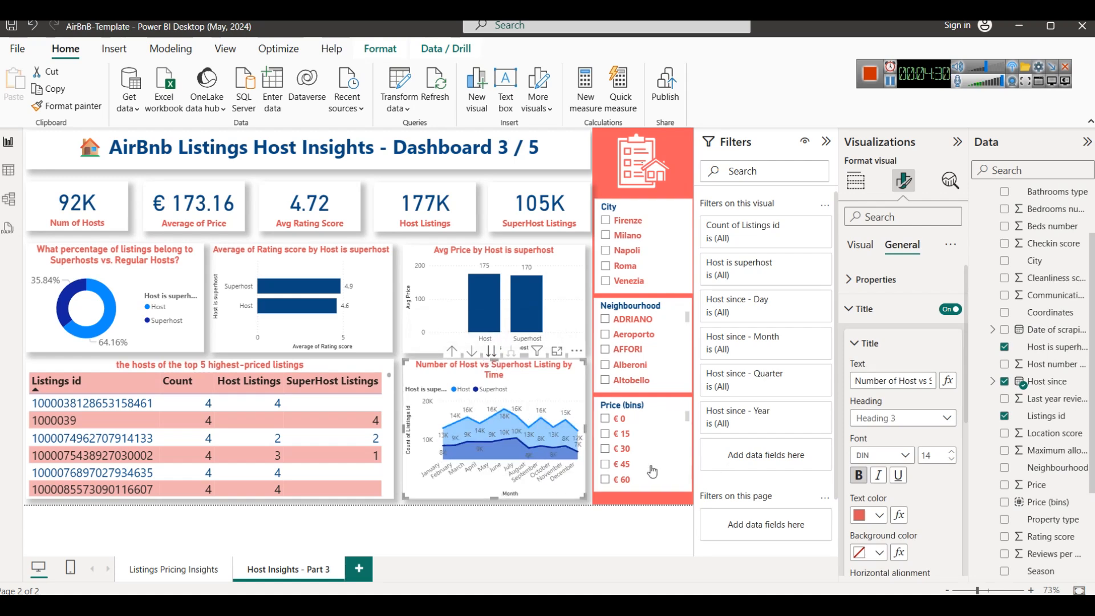
left_click(587, 508)
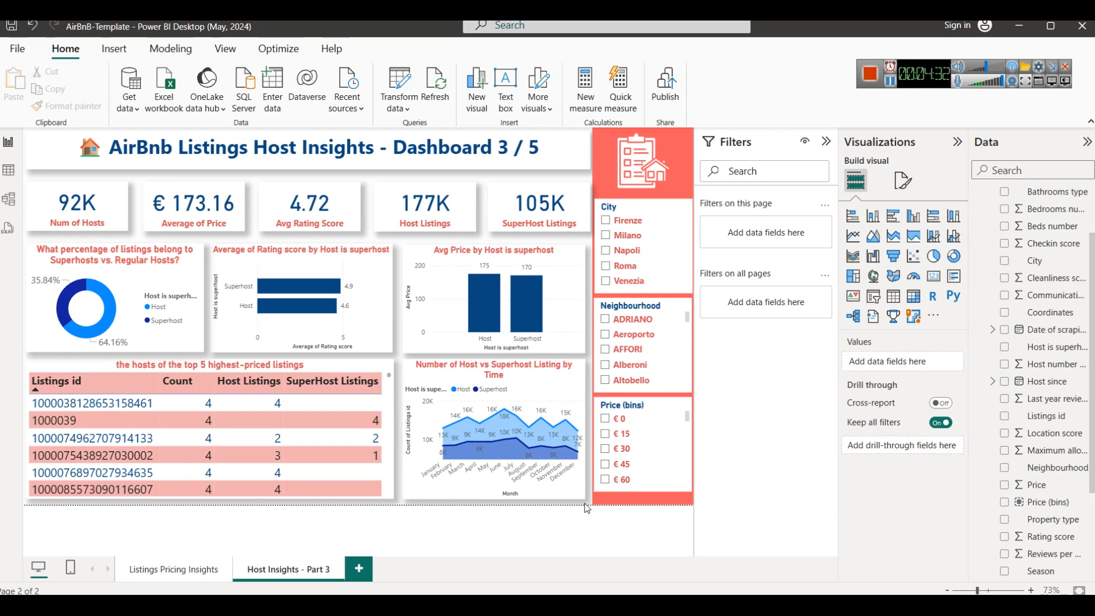
left_click(562, 378)
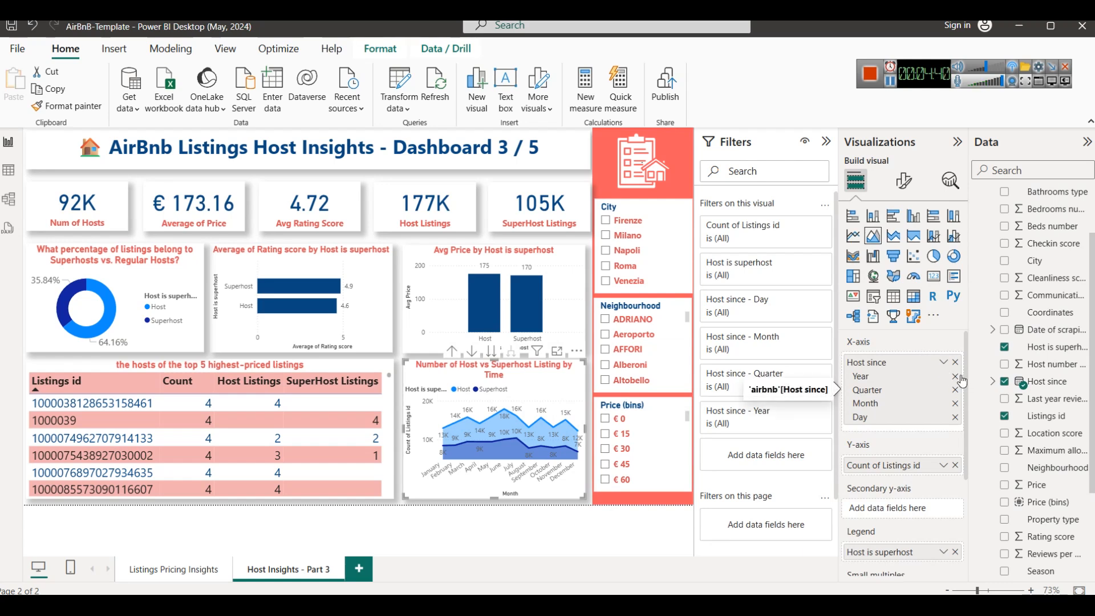
left_click(454, 352)
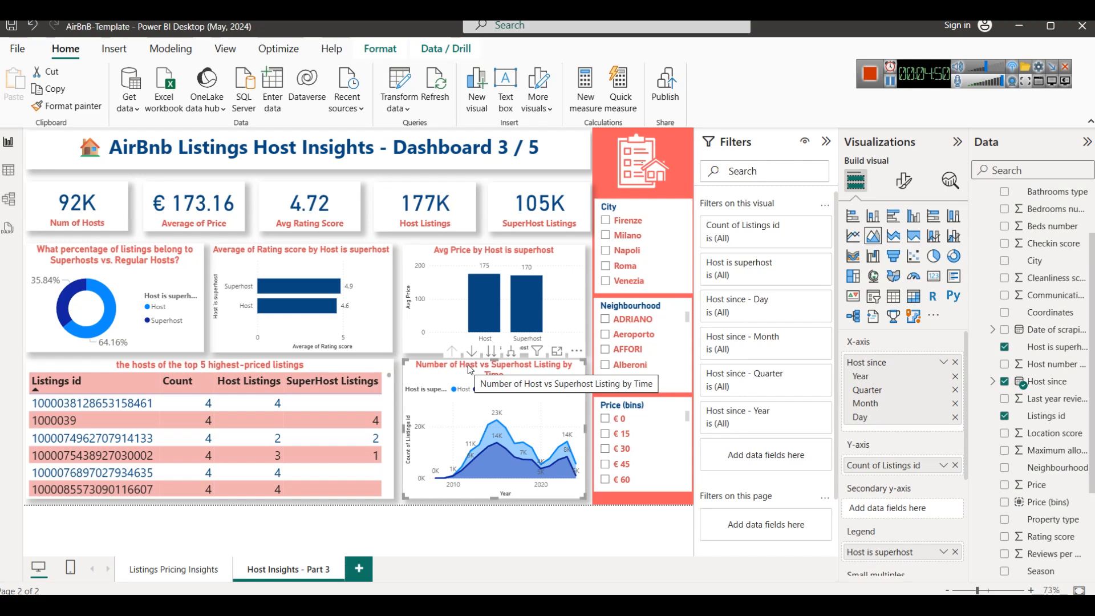
Enlarge the area chart in focus mode to examine its yearly Host and Superhost values, and return to the report.
mouse_move(500, 423)
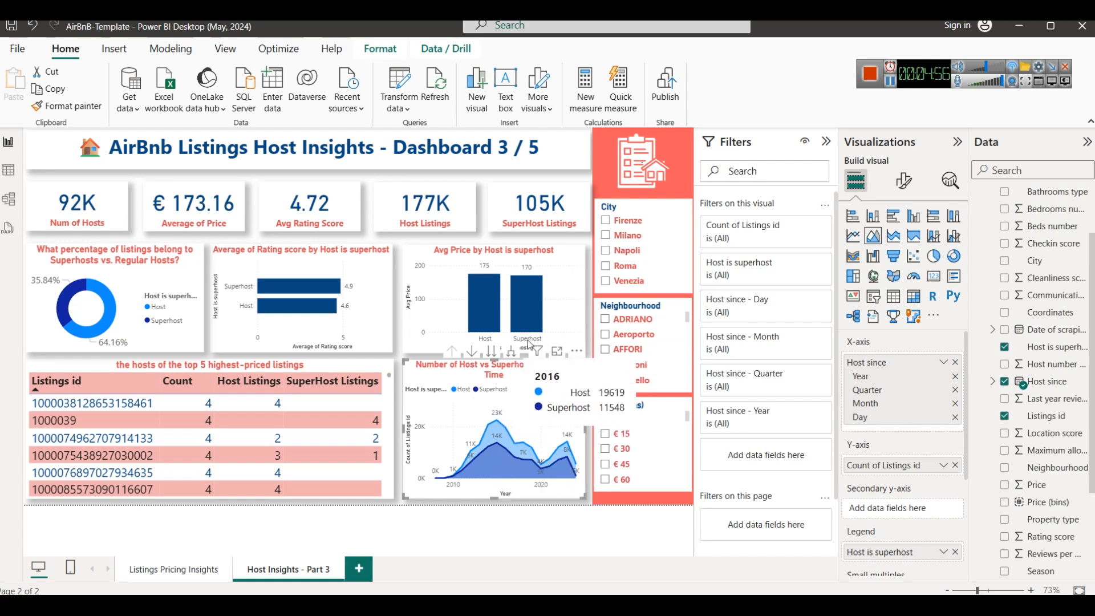
left_click(557, 351)
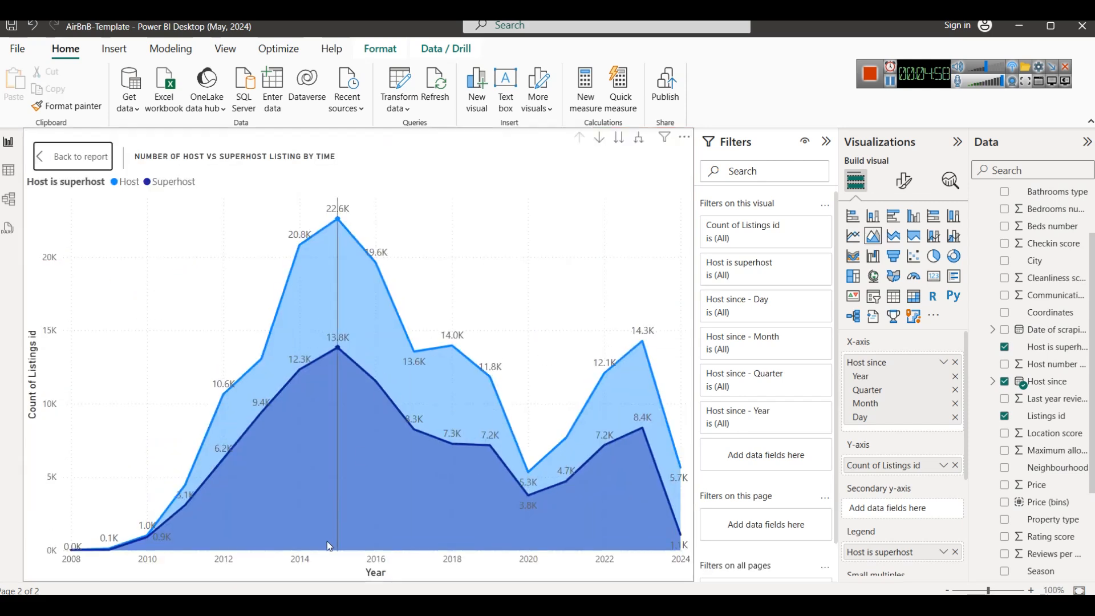
mouse_move(329, 546)
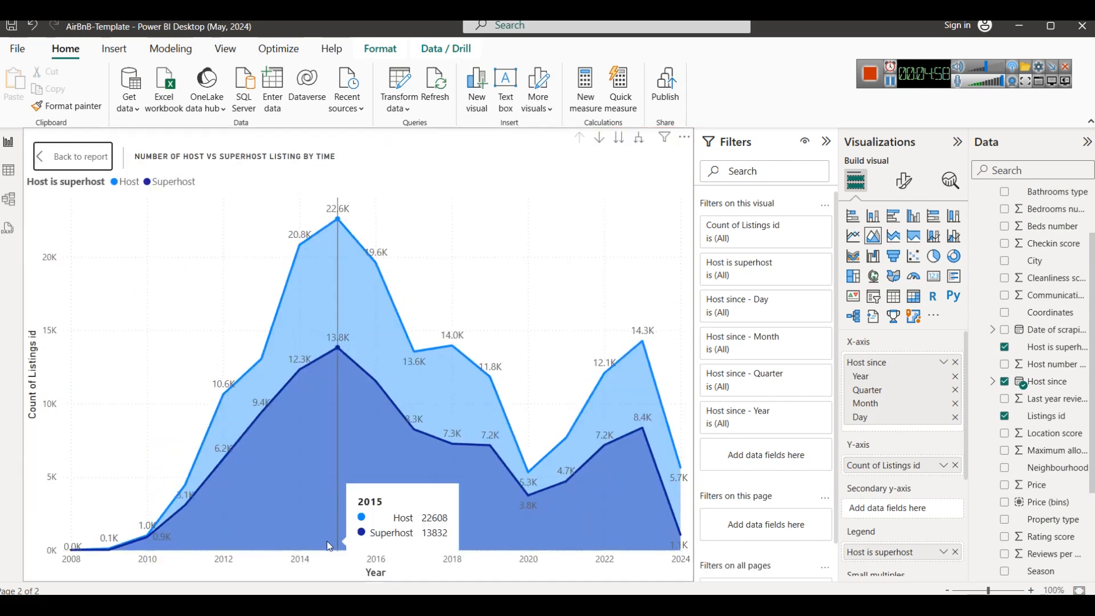
left_click(76, 162)
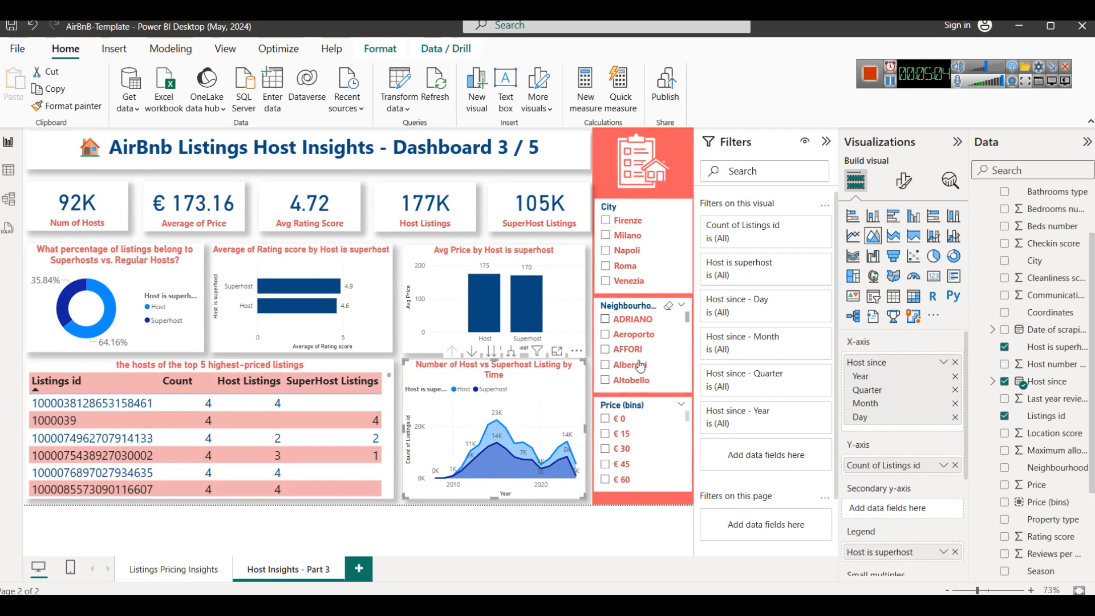
left_click(585, 509)
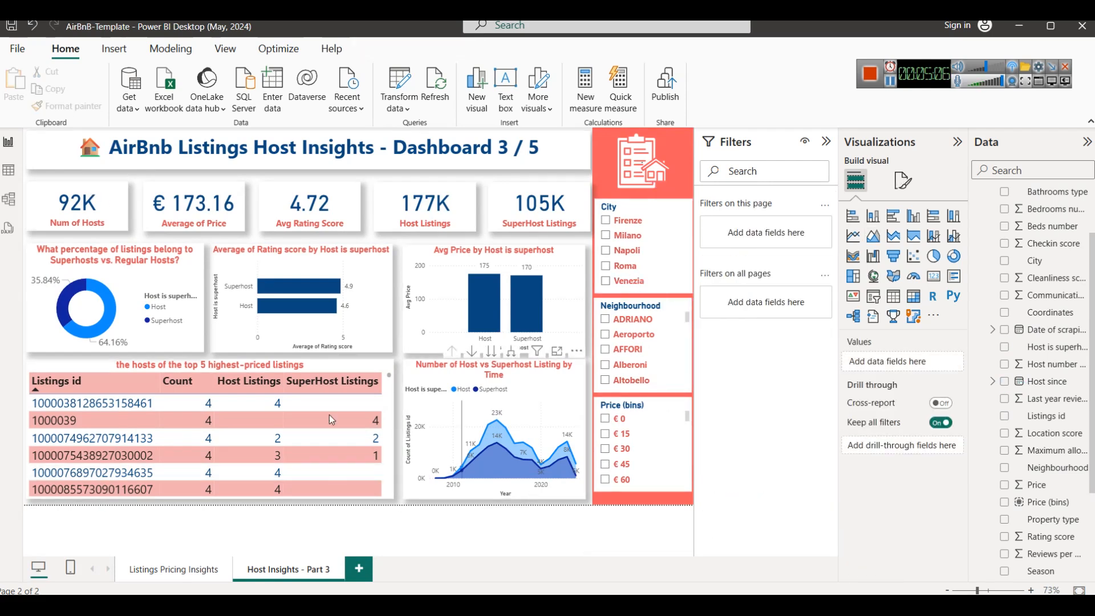
Switch to Listings Overview.txt in Notepad and add "Number of Host vs Superhost Listing by Year/Month/Quarter/Day" at the end of the Host Insights section.
mouse_move(462, 606)
left_click(465, 567)
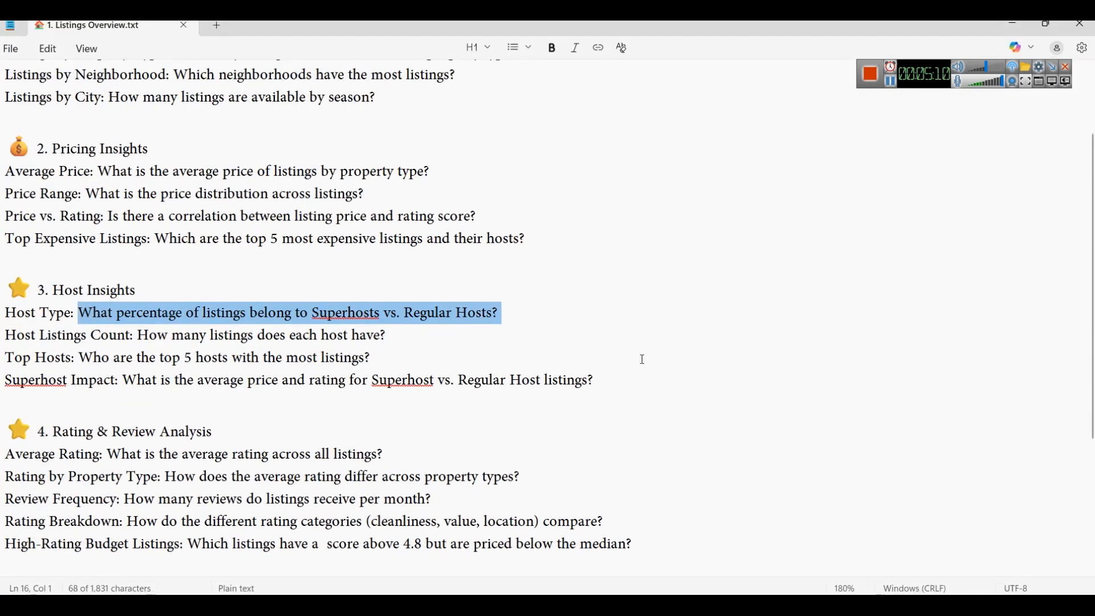
left_click(643, 359)
left_click(639, 394)
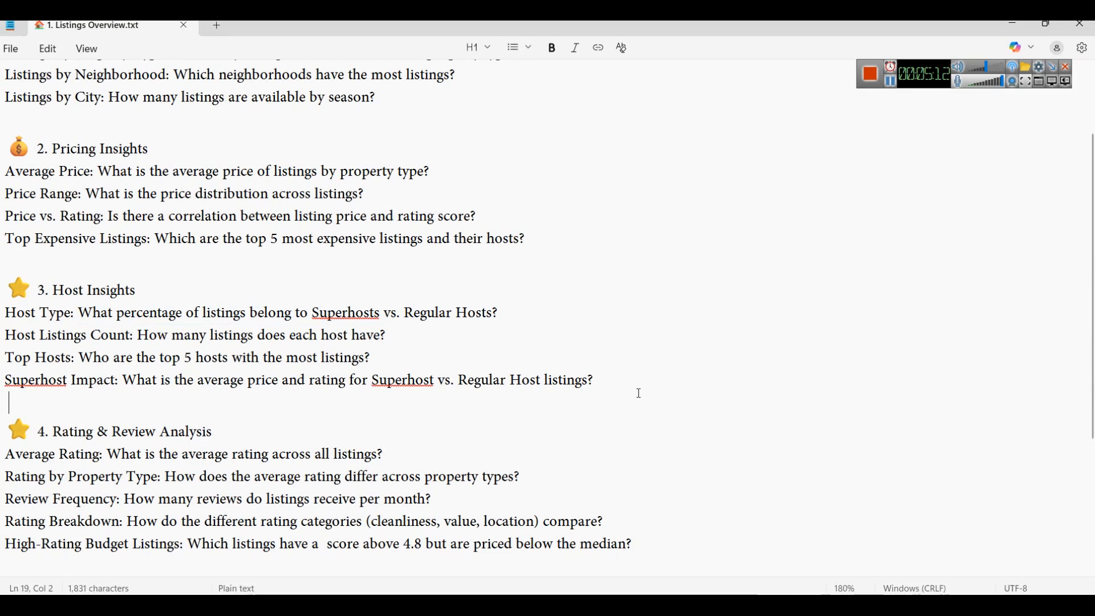
left_click(606, 390)
key("Return")
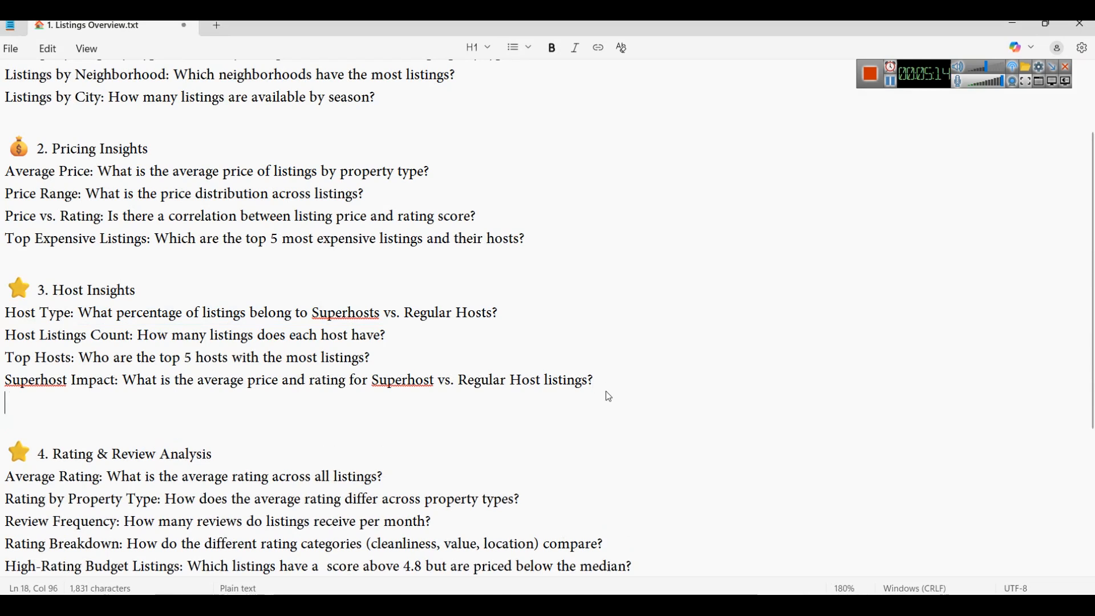
type("Number of Host vs Superhost Listing by Year")
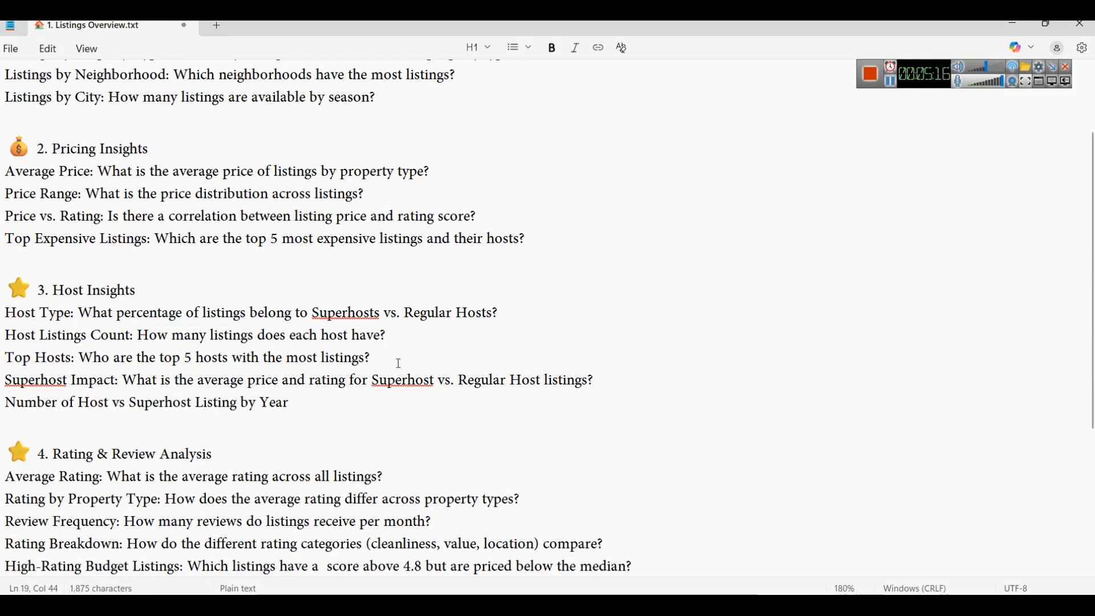
type("/Month/Quar")
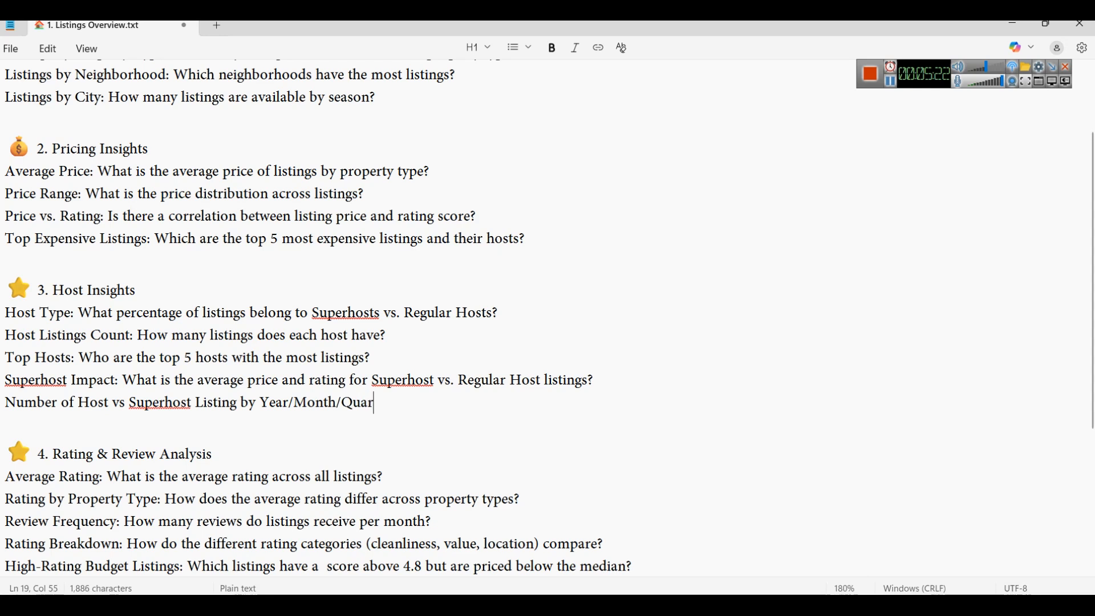
type("ter/Day")
scroll(239, 398, "up", 2)
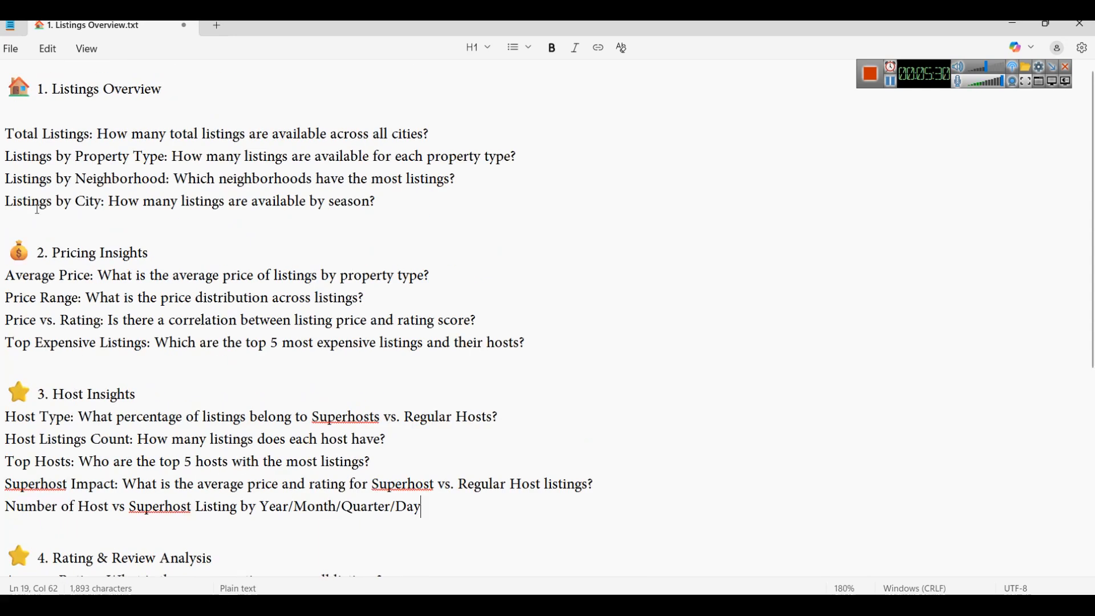
scroll(91, 245, "down", 6)
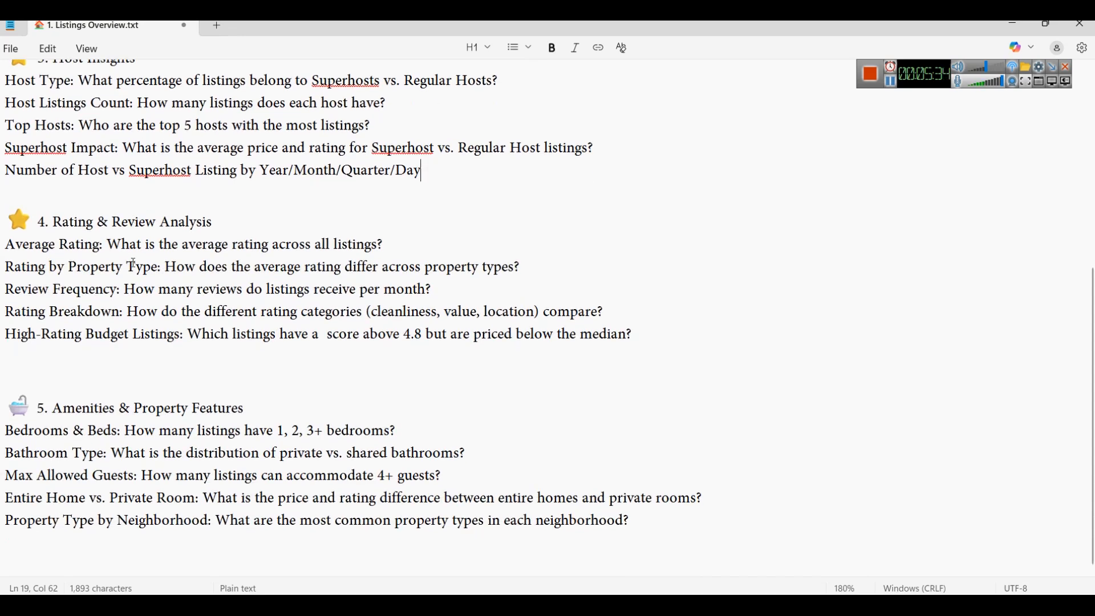
scroll(345, 215, "up", 3)
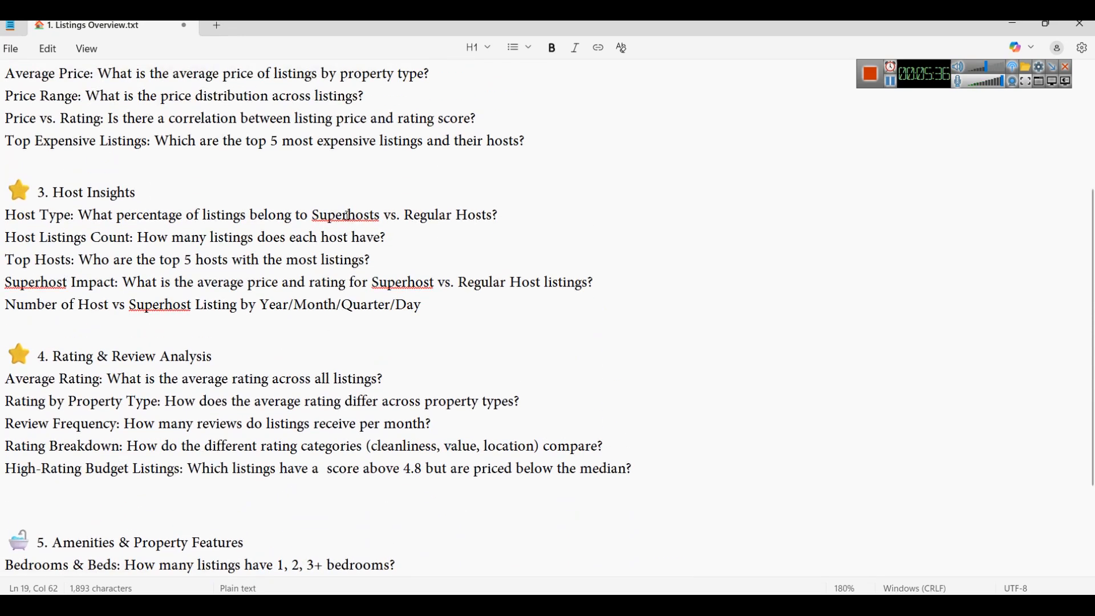